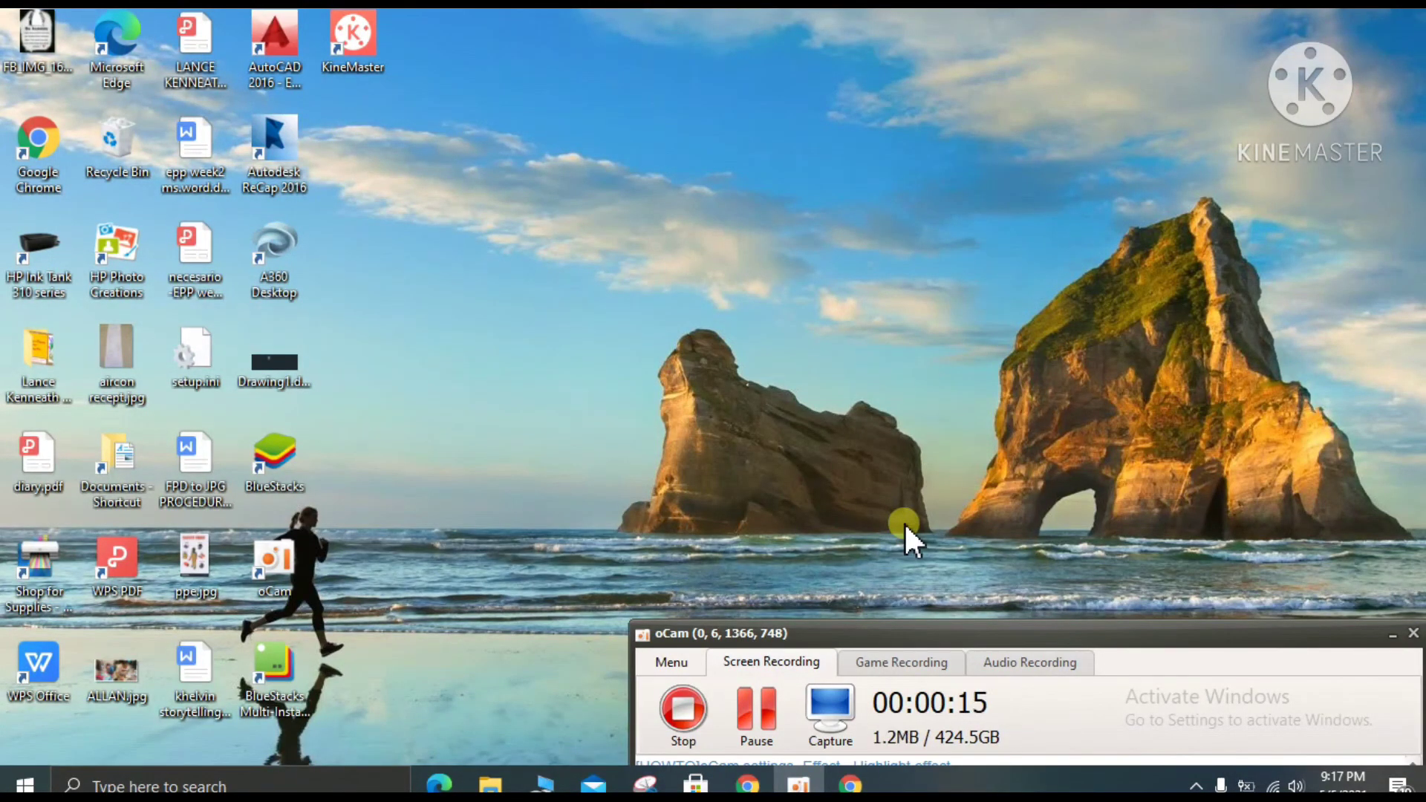
Open YouTube in Edge, minimize the Chrome window, and maximize Edge to fill the screen
left_click(435, 785)
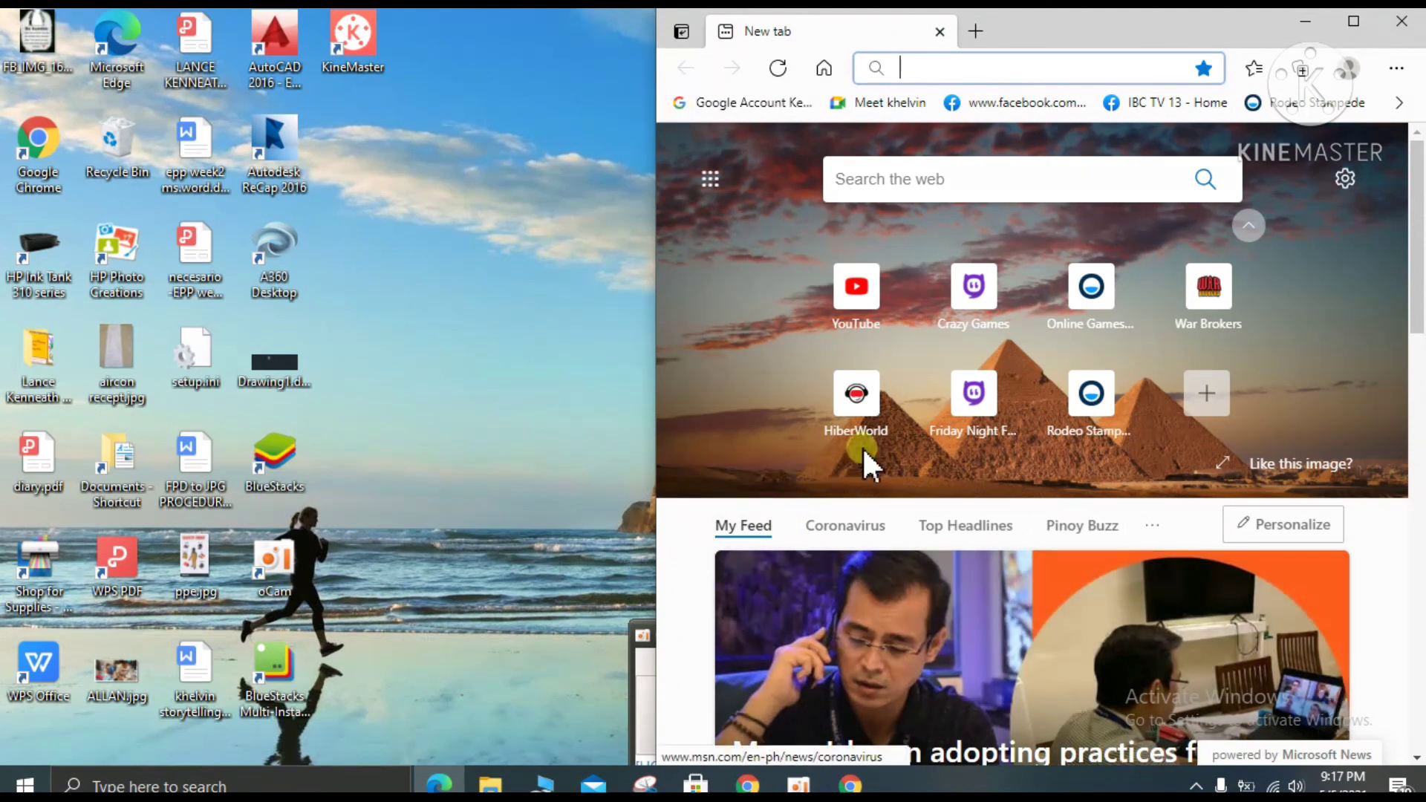
left_click(854, 290)
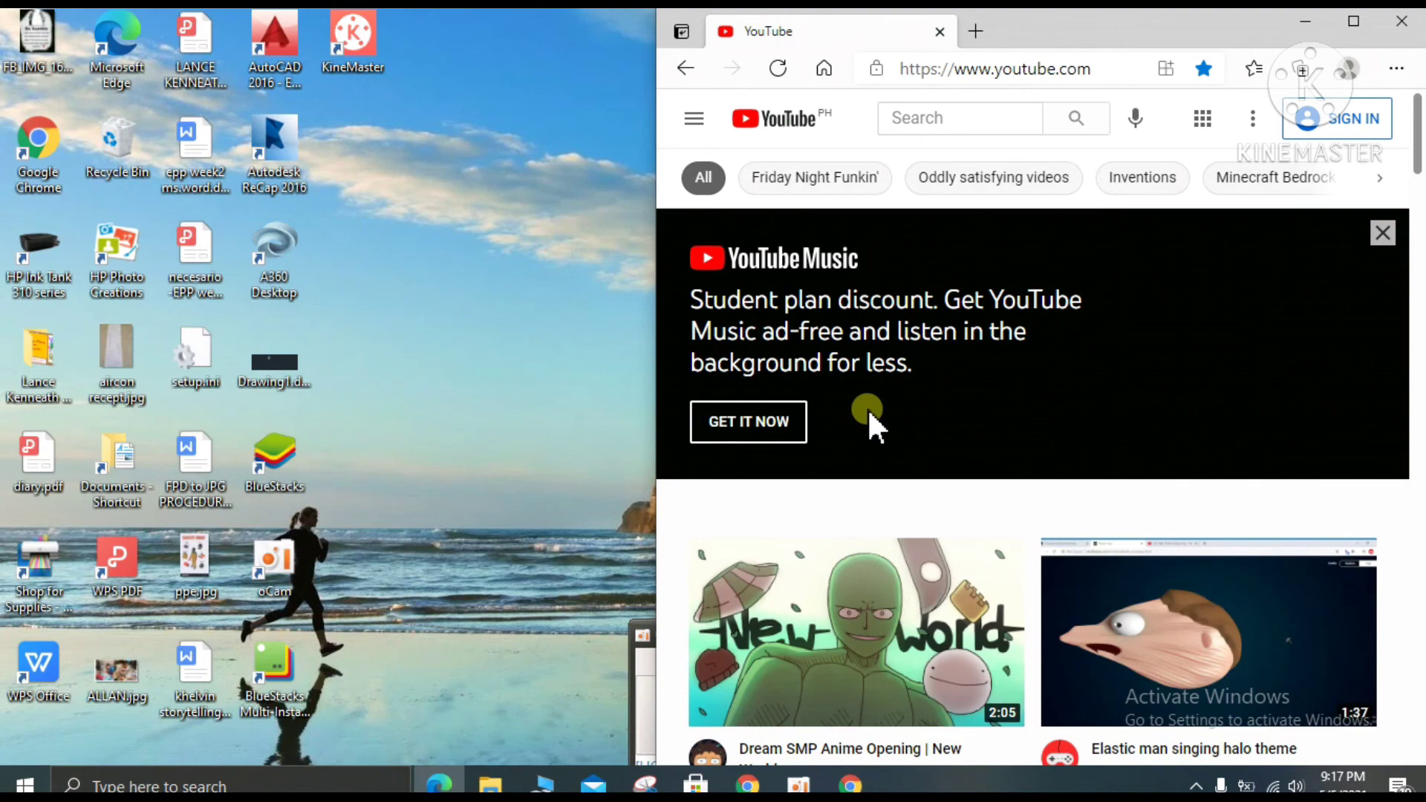
left_click(747, 784)
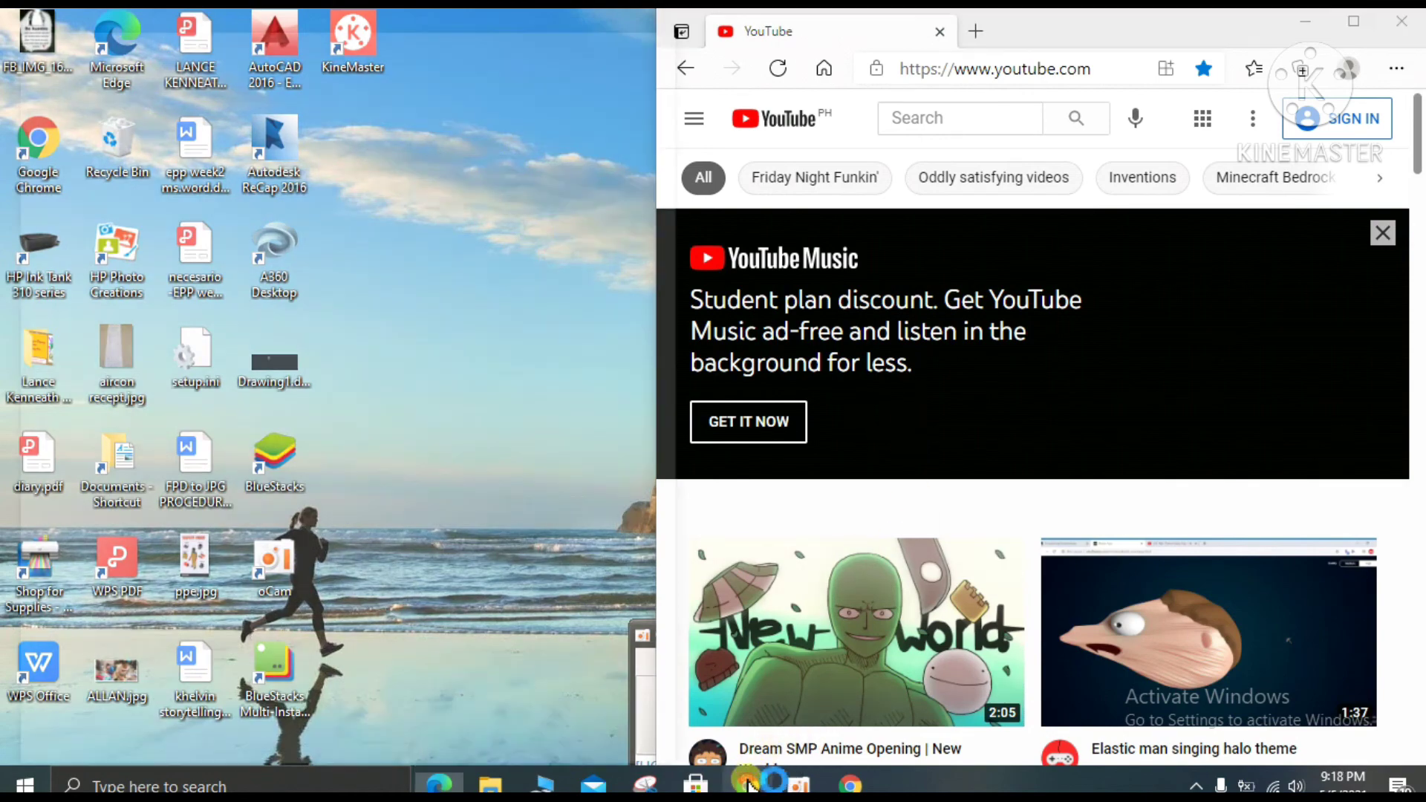
left_click(245, 520)
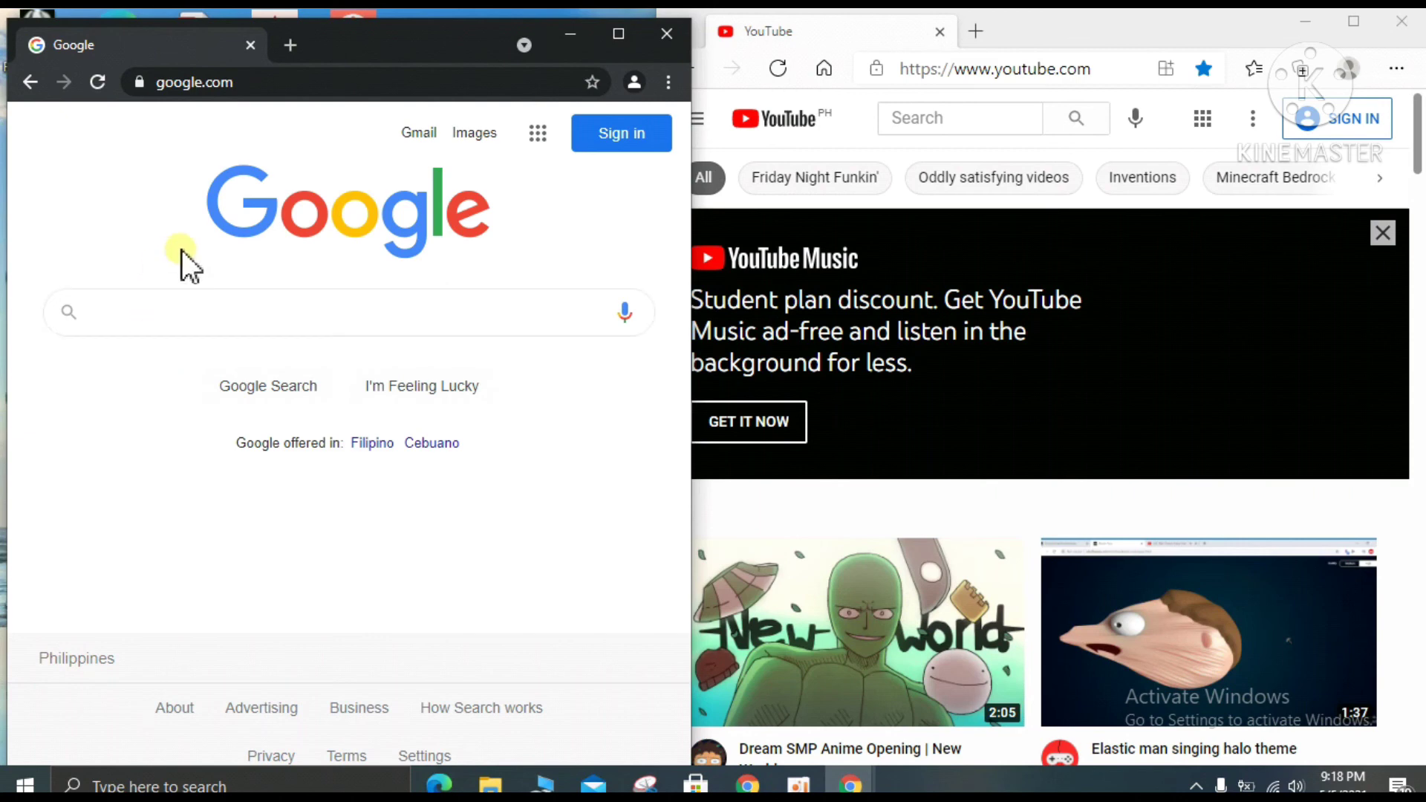
left_click(1098, 20)
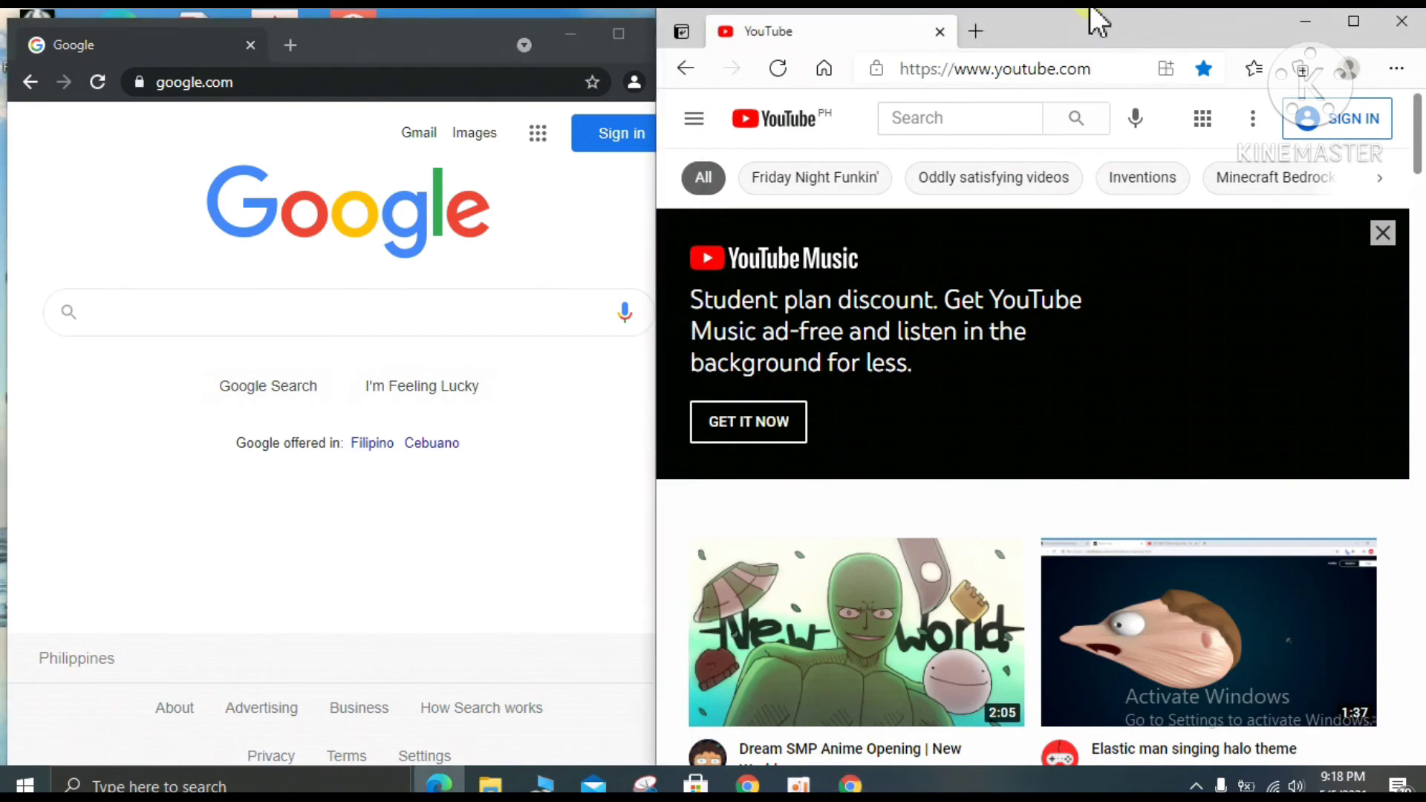
left_click(585, 34)
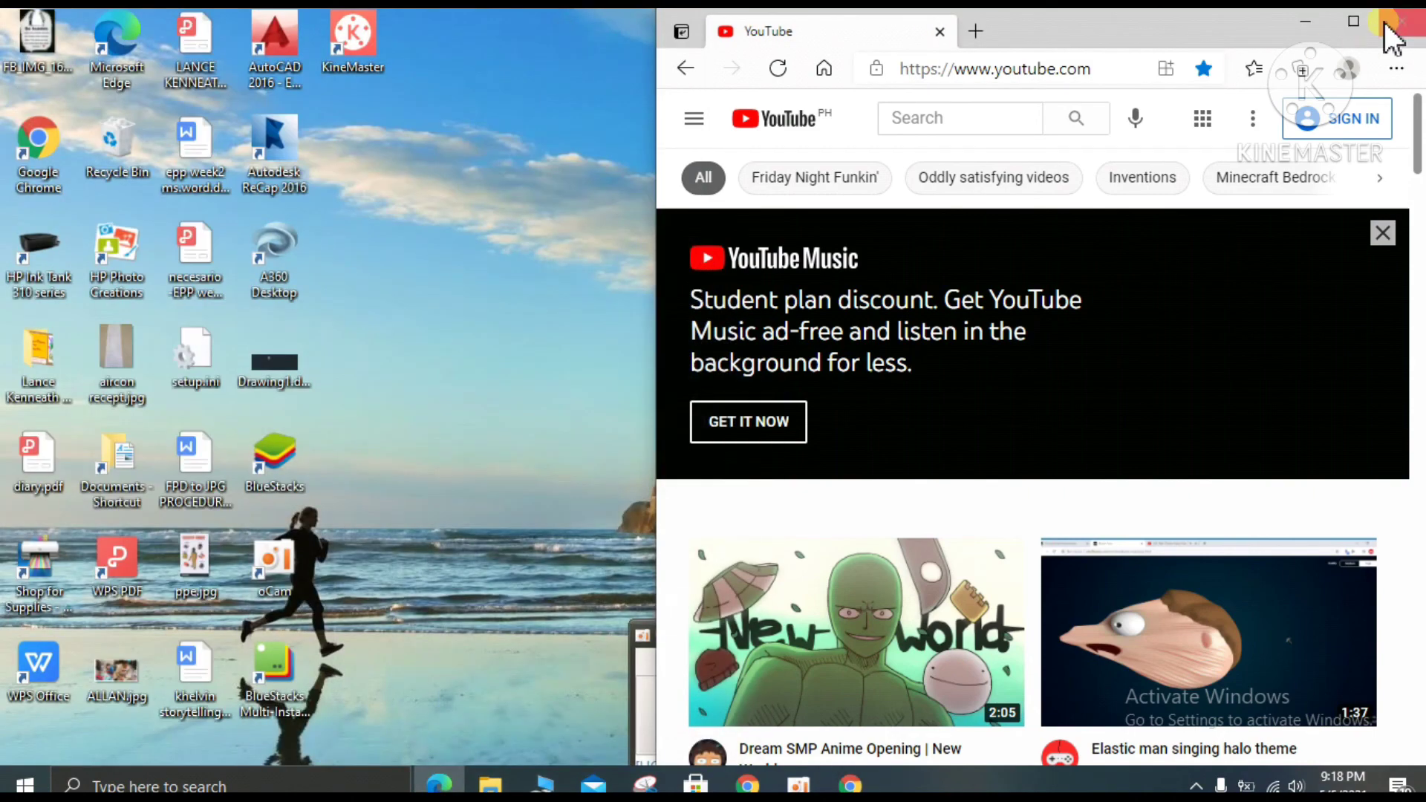
left_click(1353, 20)
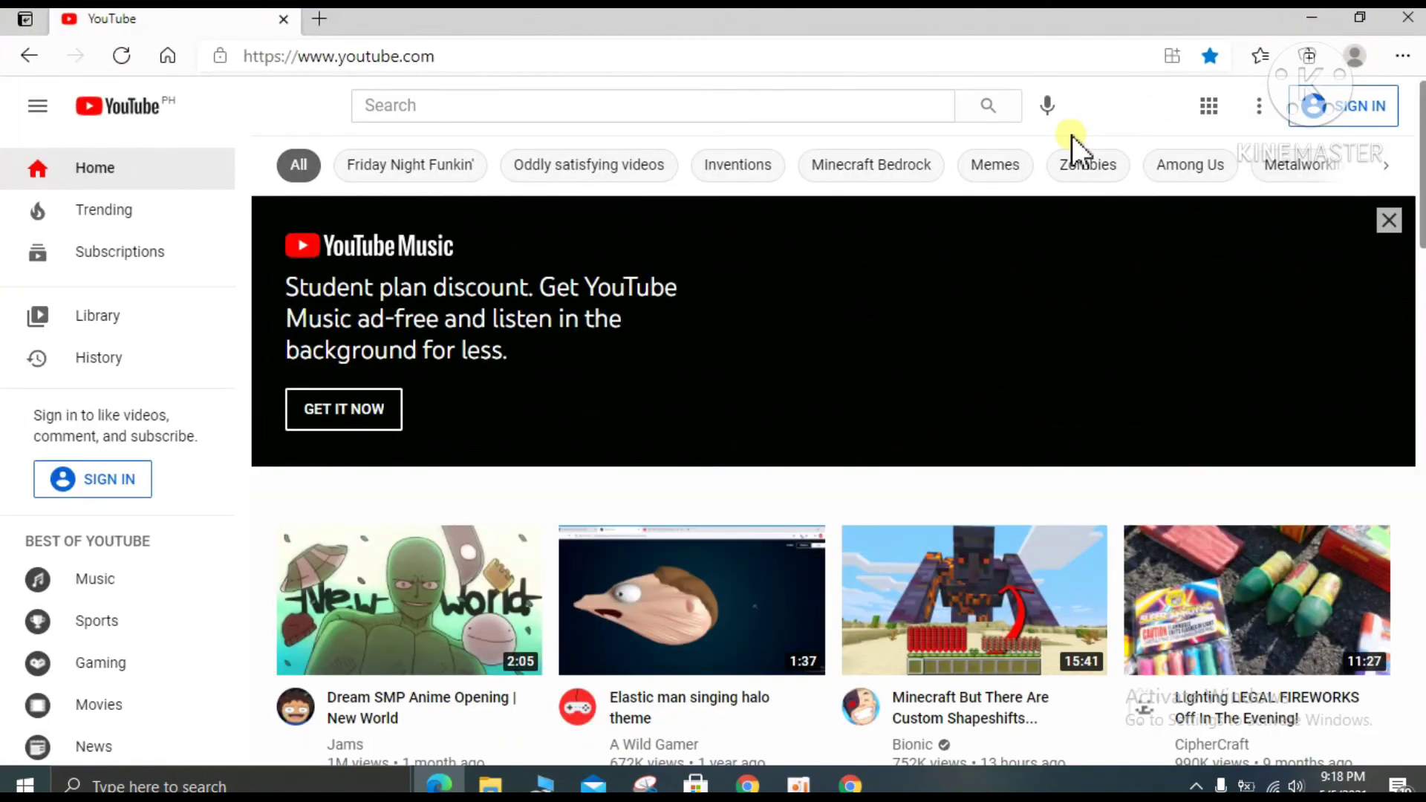
From YouTube's Sign in, choose another account and start creating a personal Google account
left_click(1356, 112)
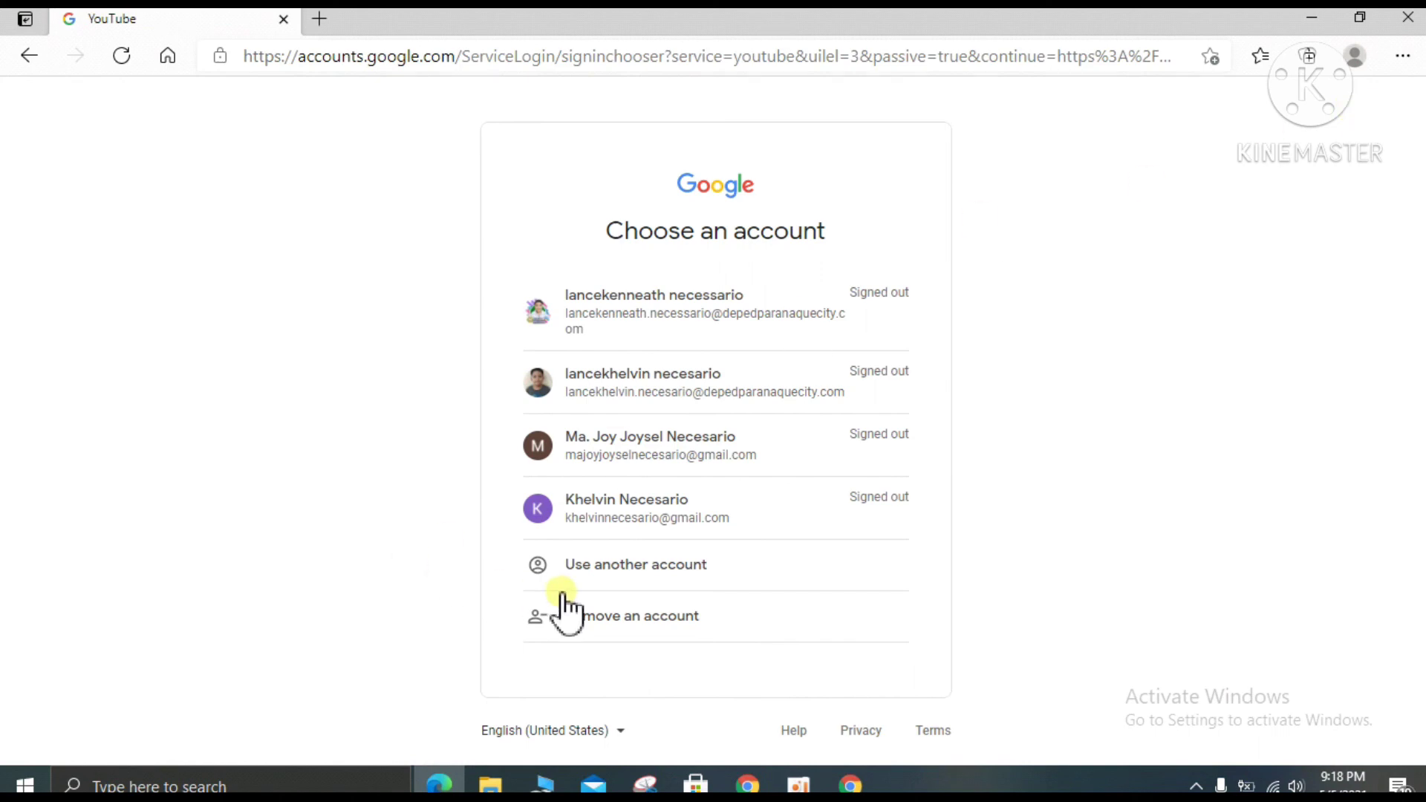
left_click(622, 570)
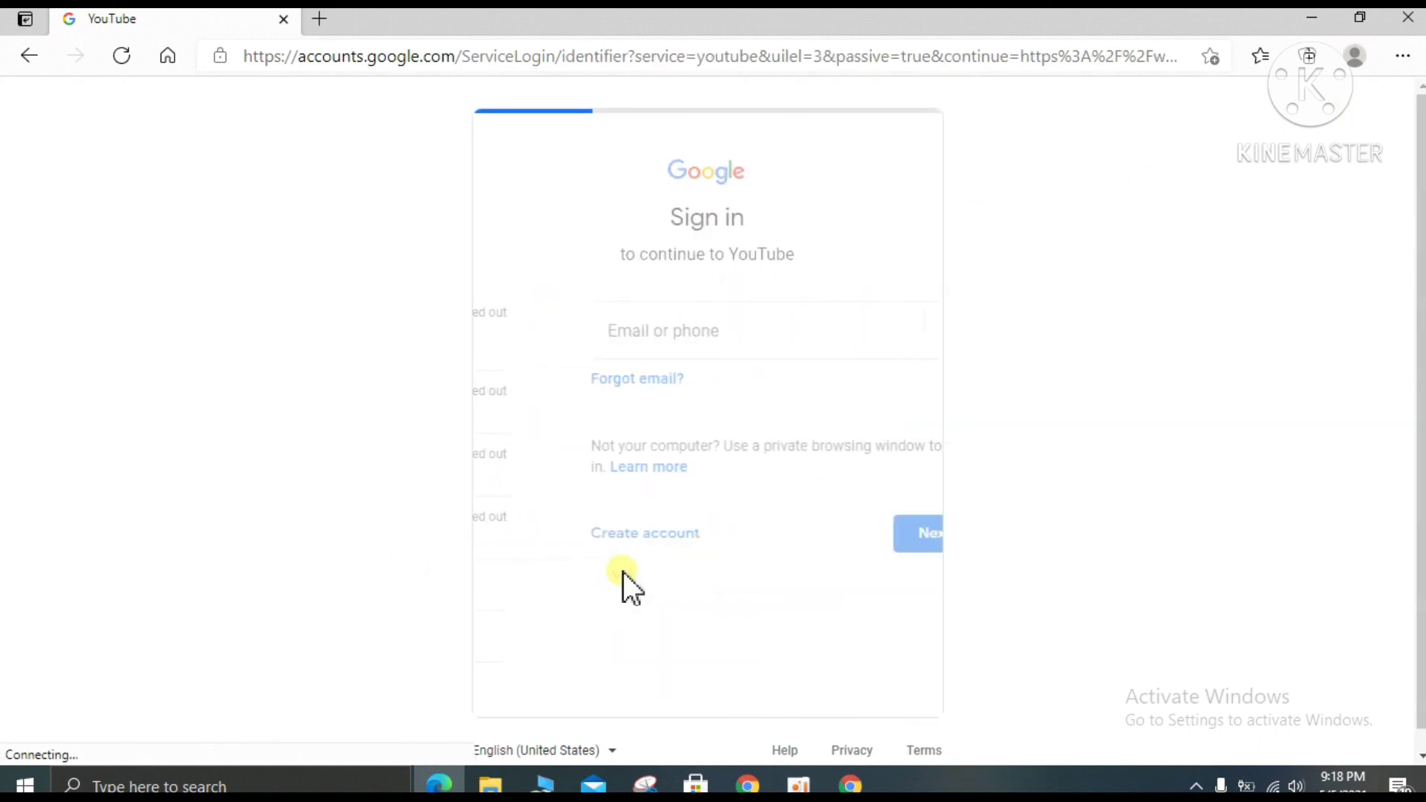
left_click(593, 587)
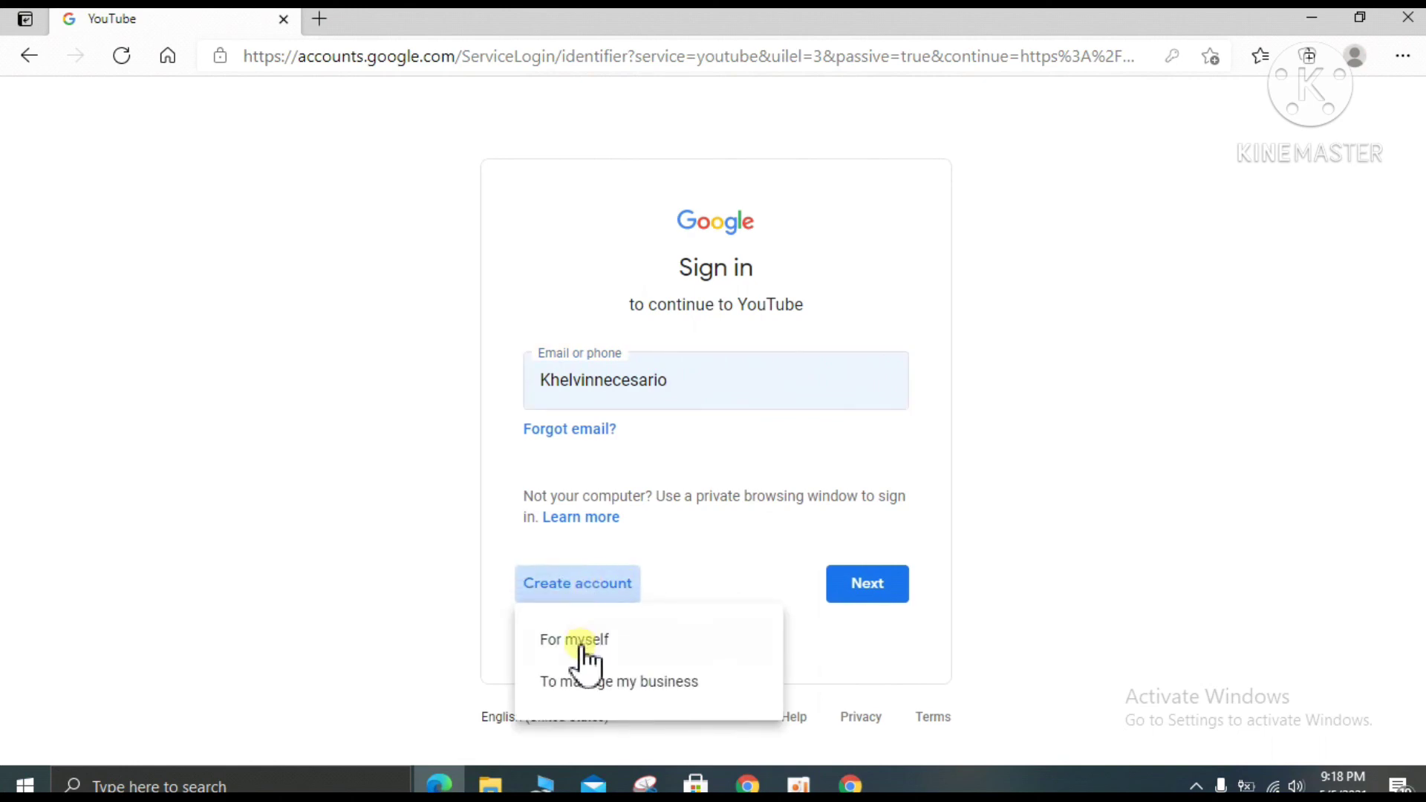
left_click(582, 643)
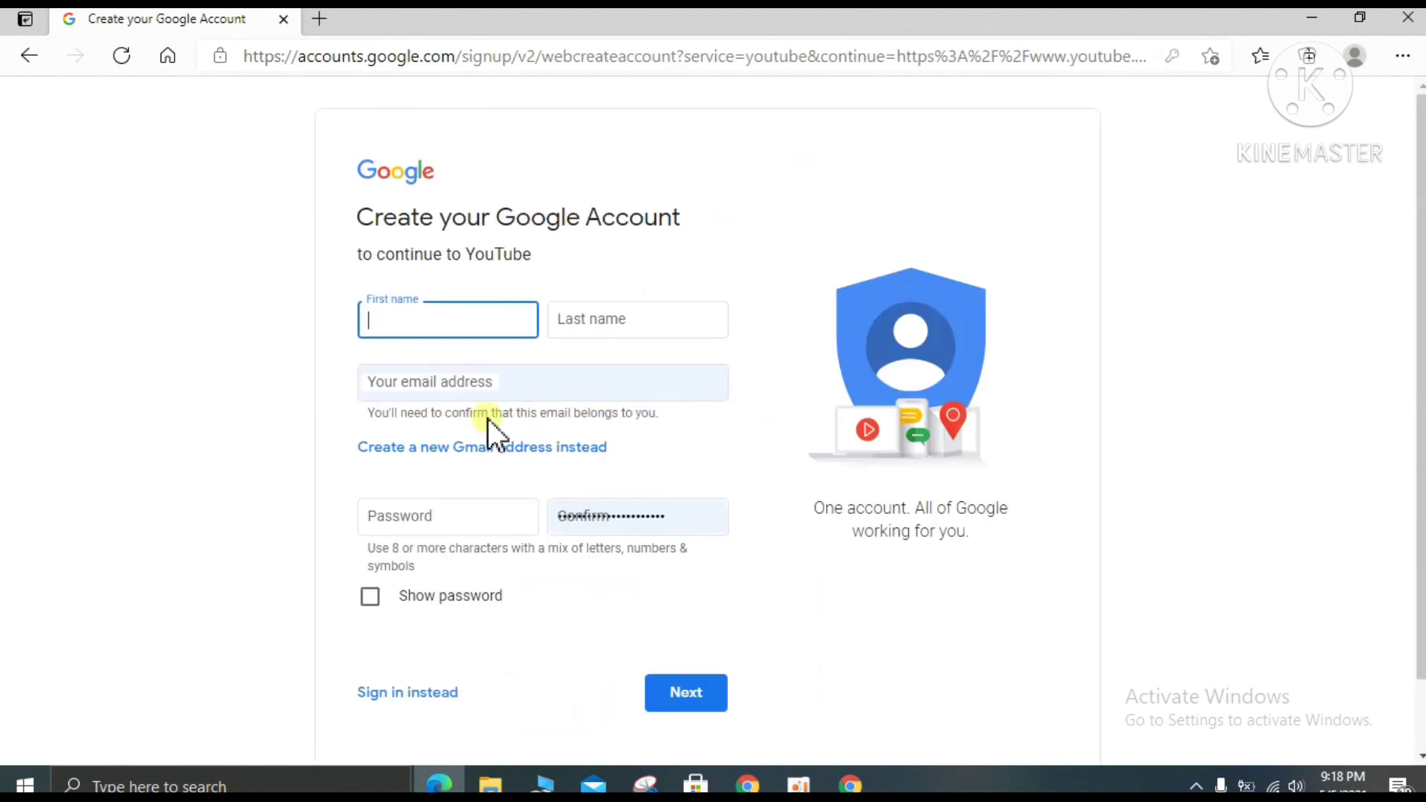
Enter the account holder's first and last name on the sign-up form
left_click(448, 316)
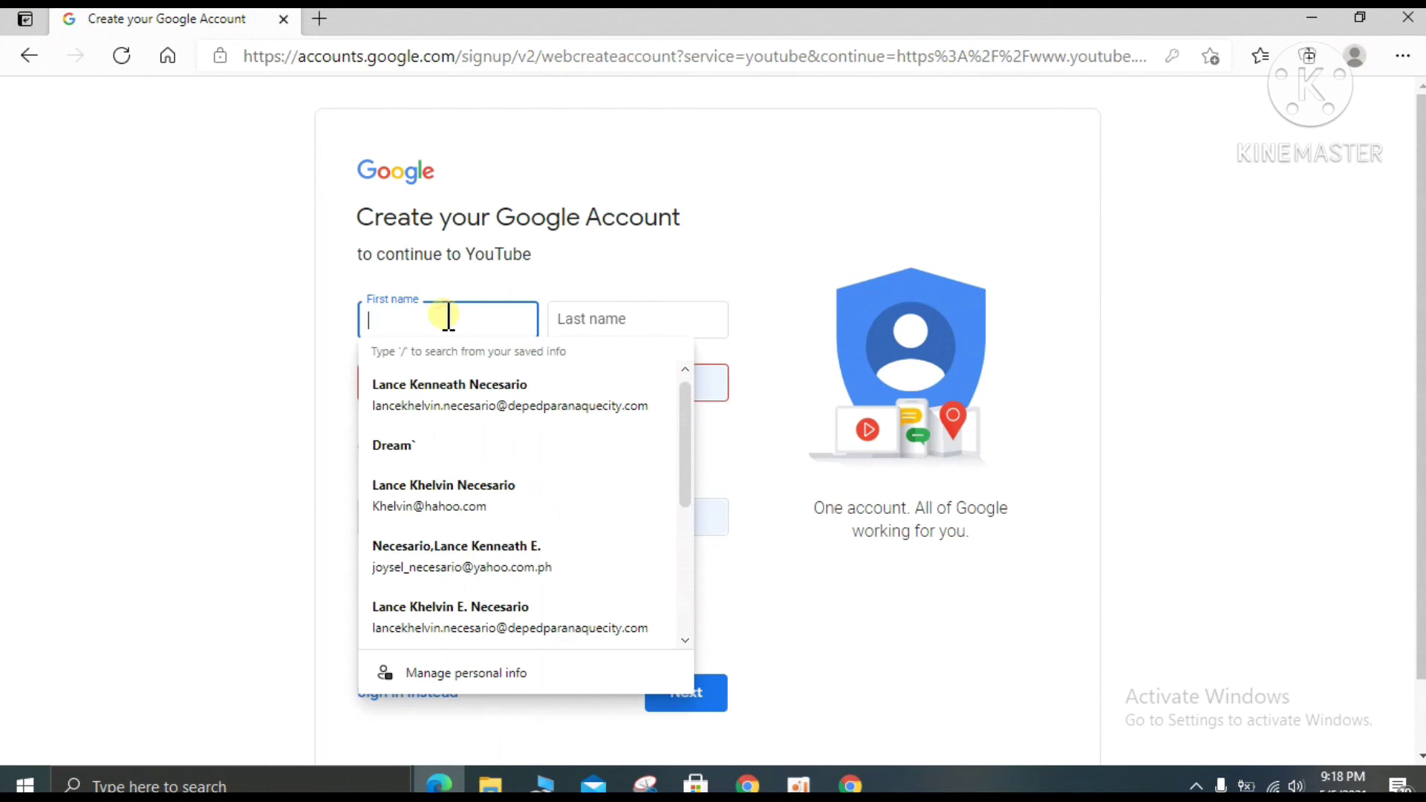
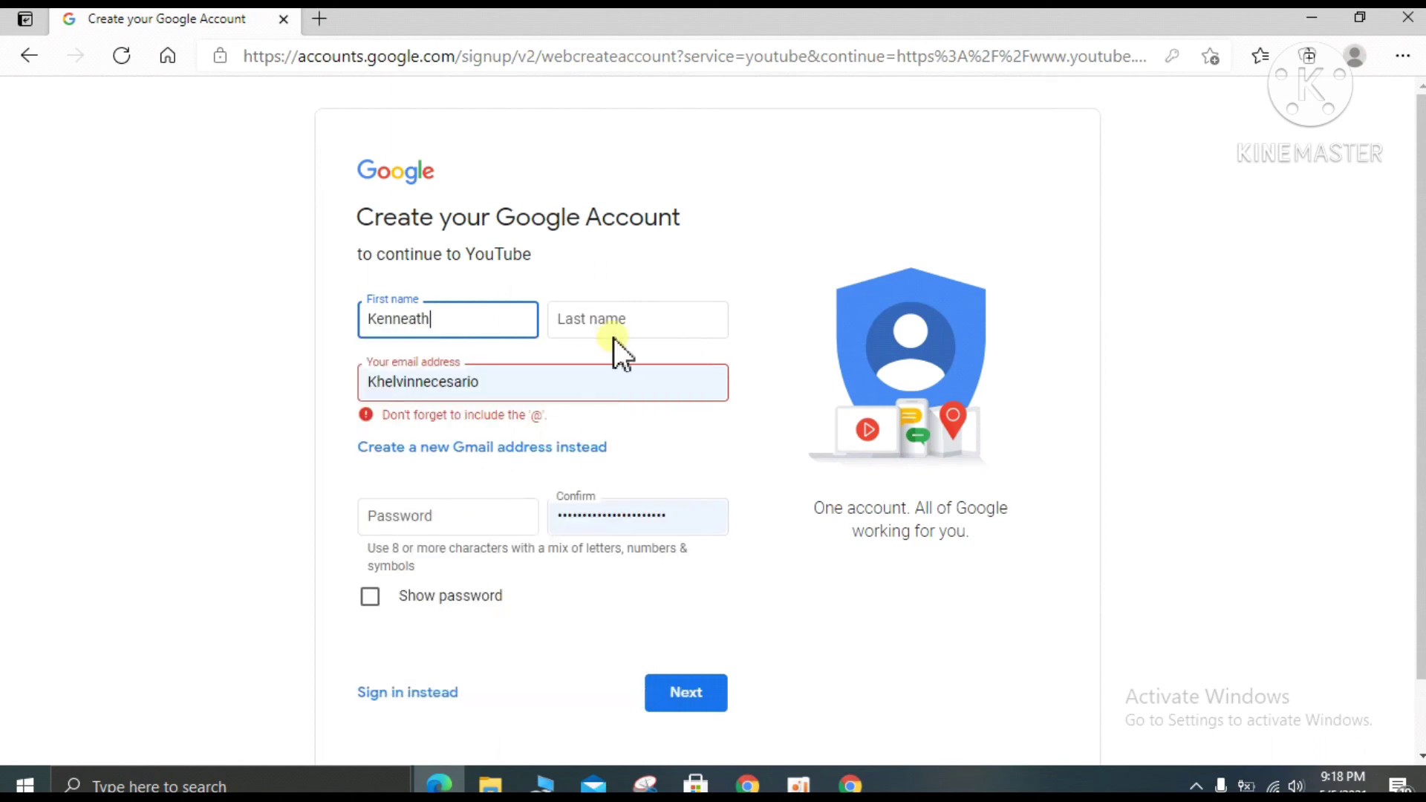
left_click(621, 318)
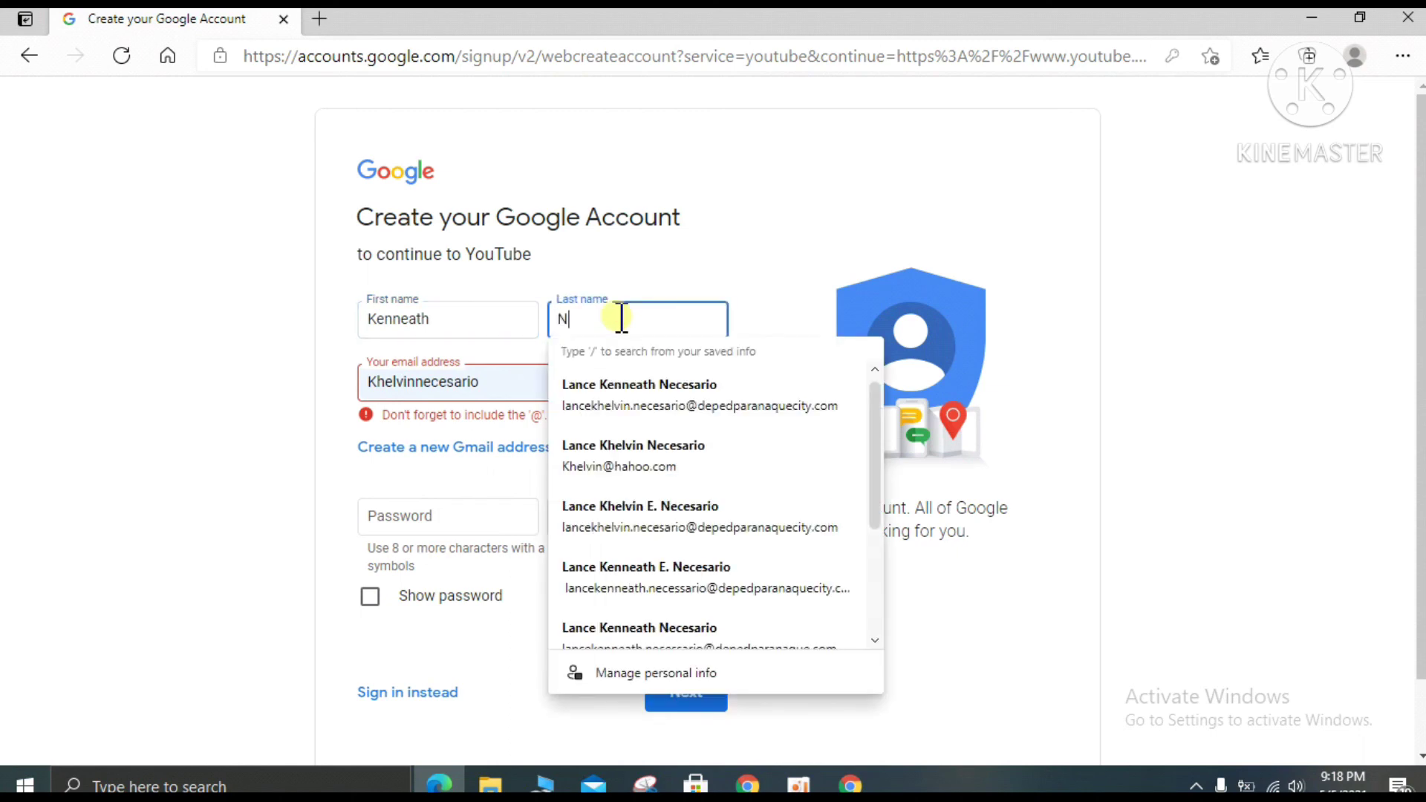
left_click(245, 449)
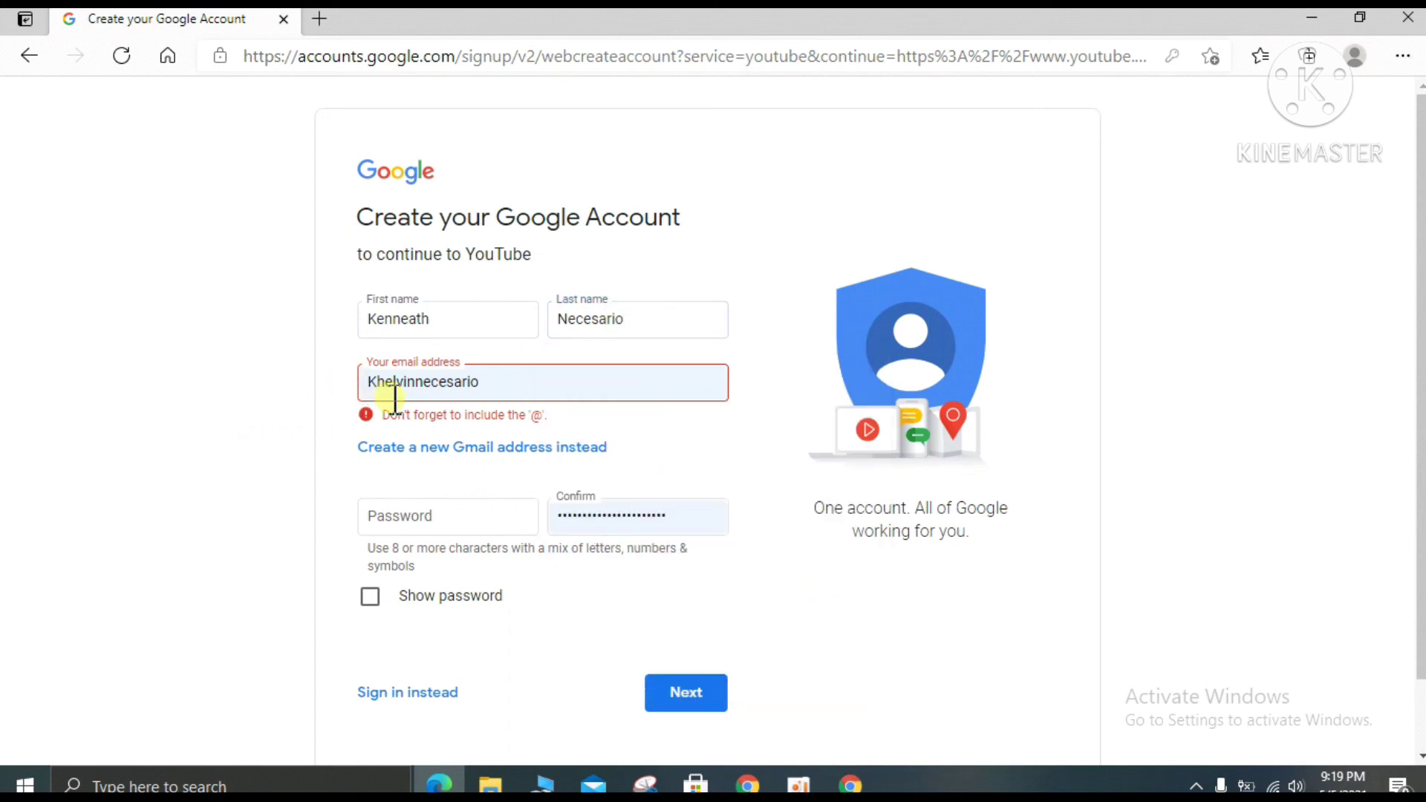
Create a new Gmail username, set and confirm the password, and submit the form
left_click(416, 448)
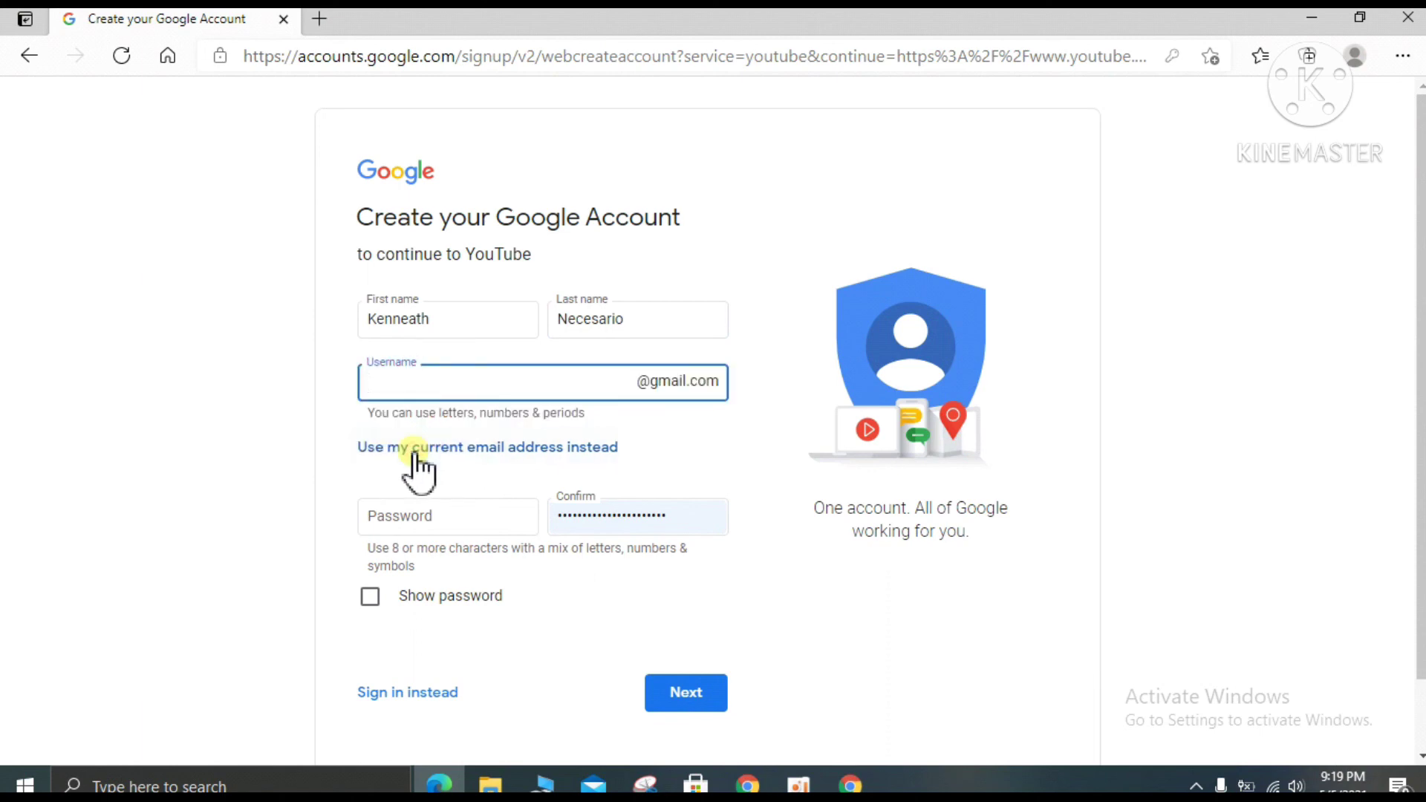
left_click(405, 384)
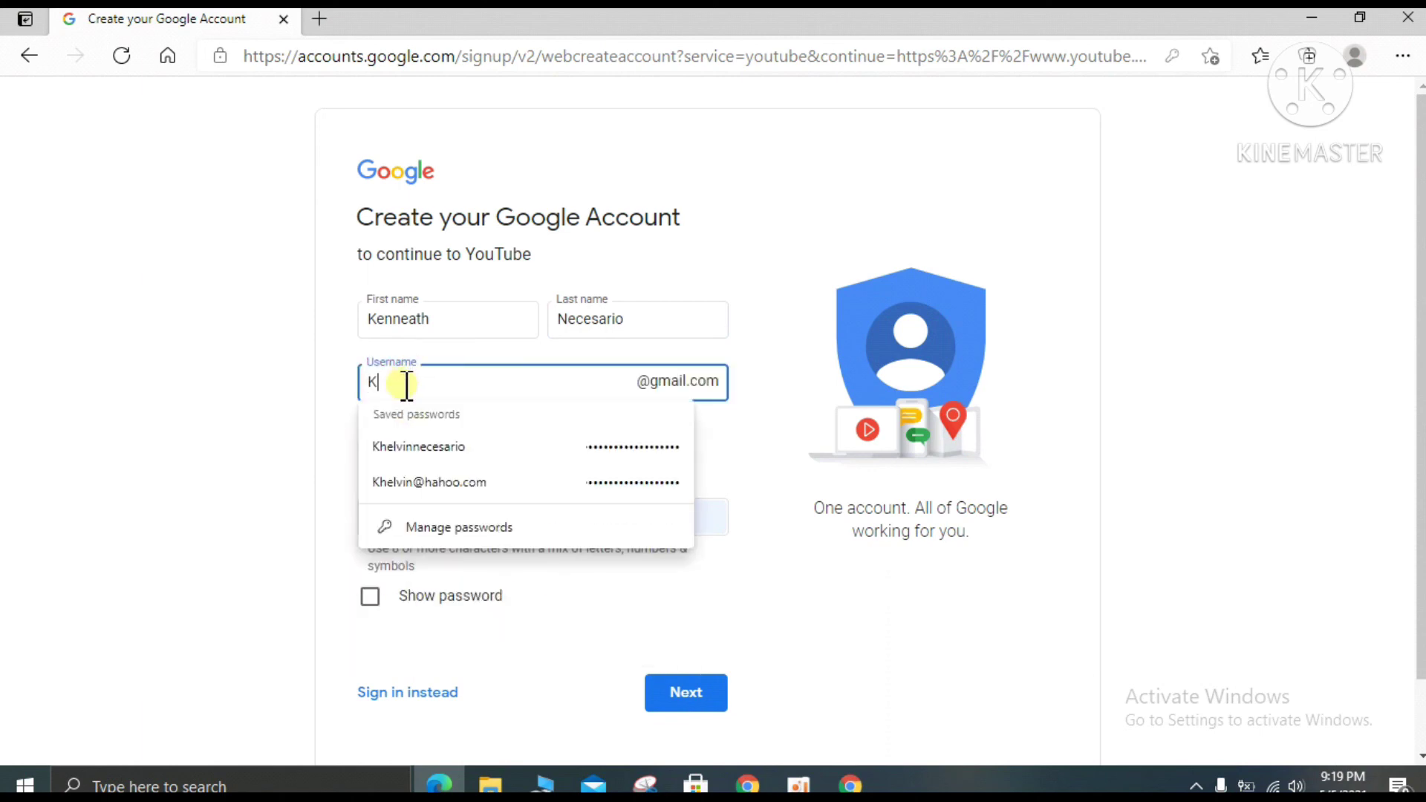
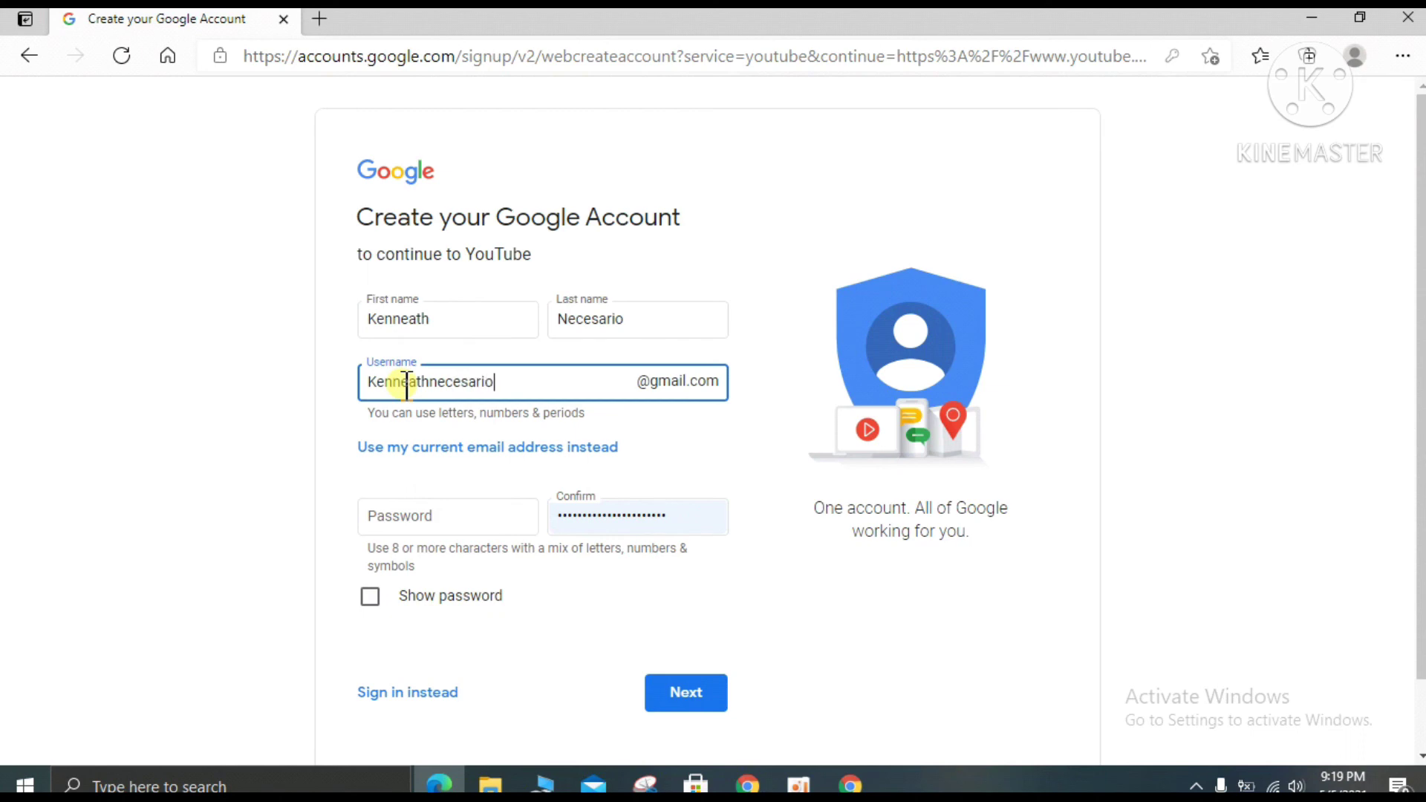
left_click(384, 514)
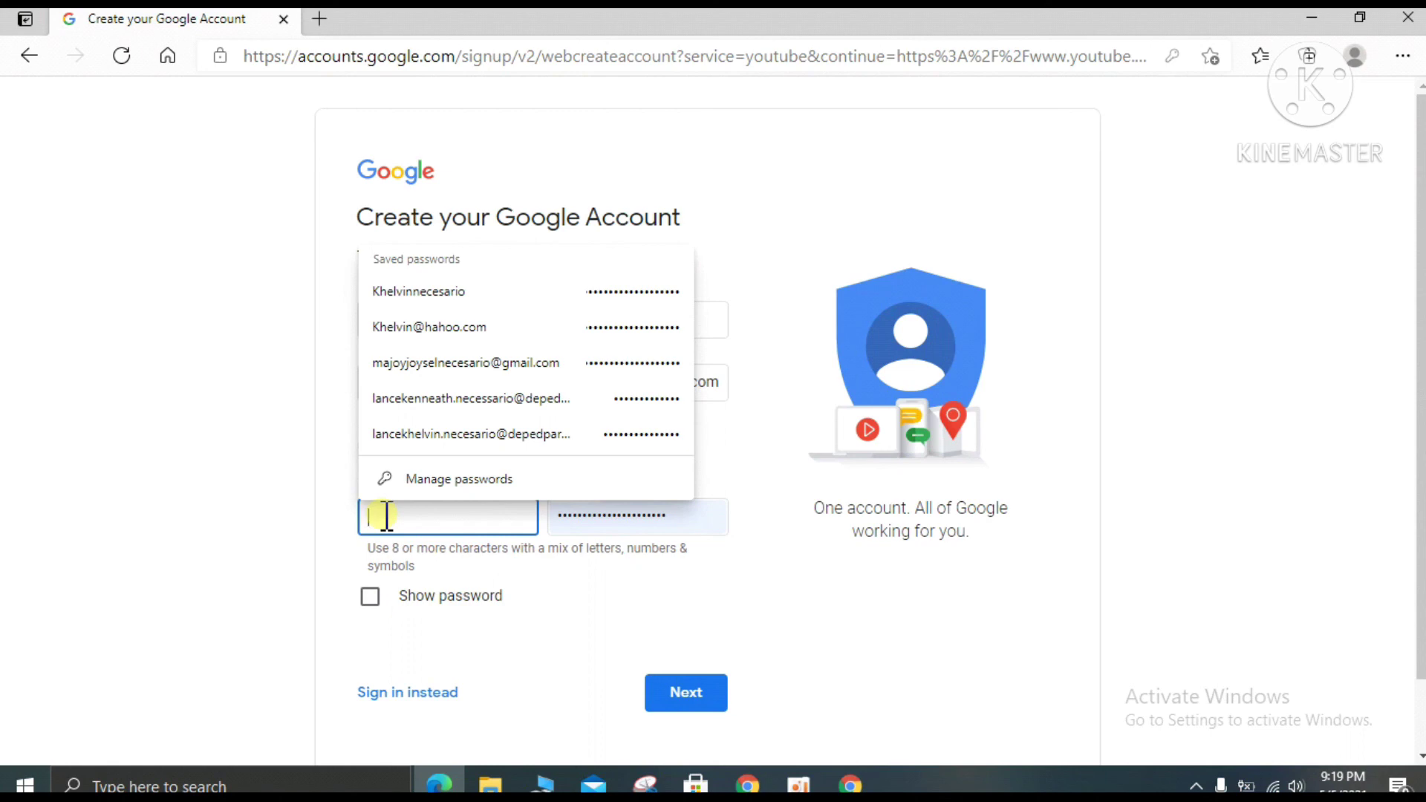
type("••••••••")
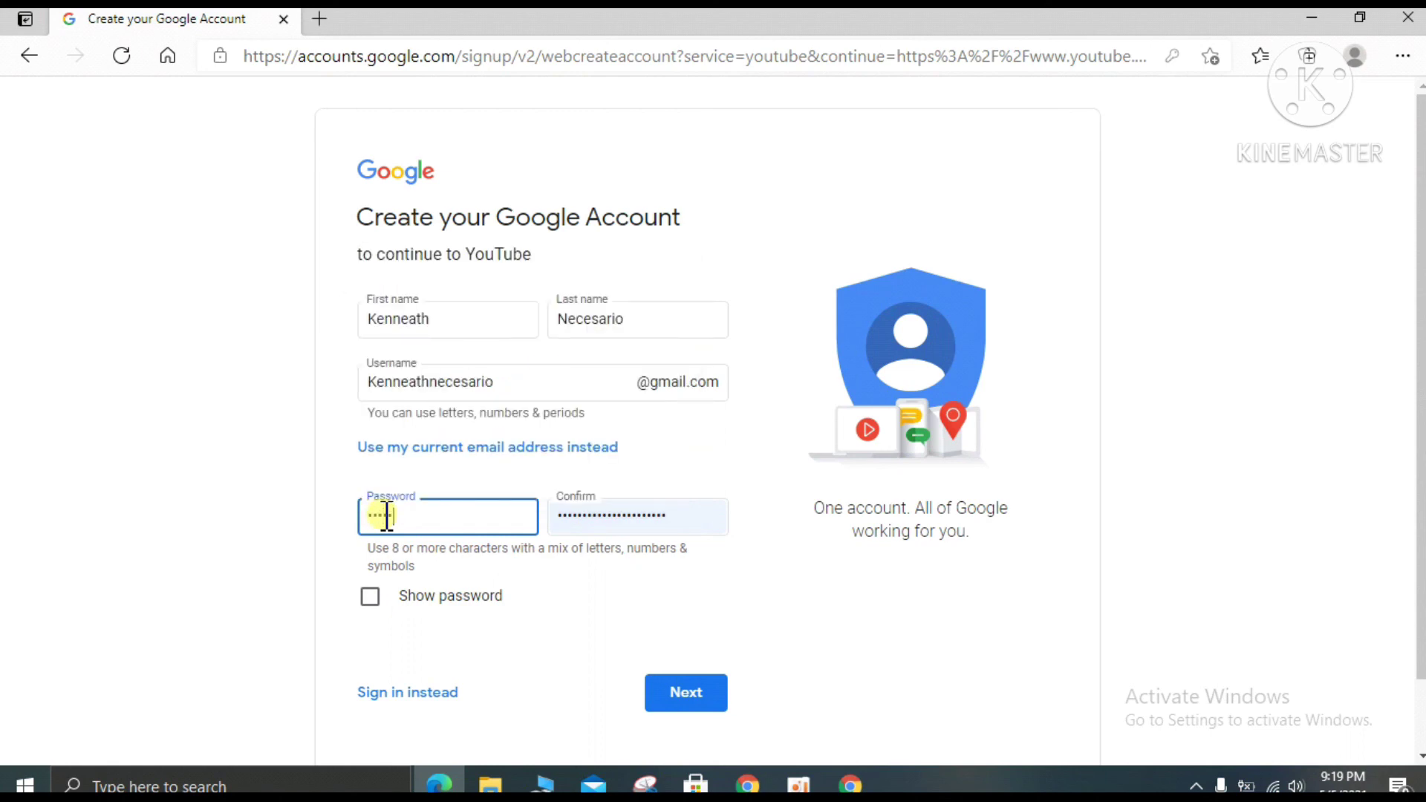
type("••••••")
left_click(631, 519)
left_click_drag(676, 516, 505, 516)
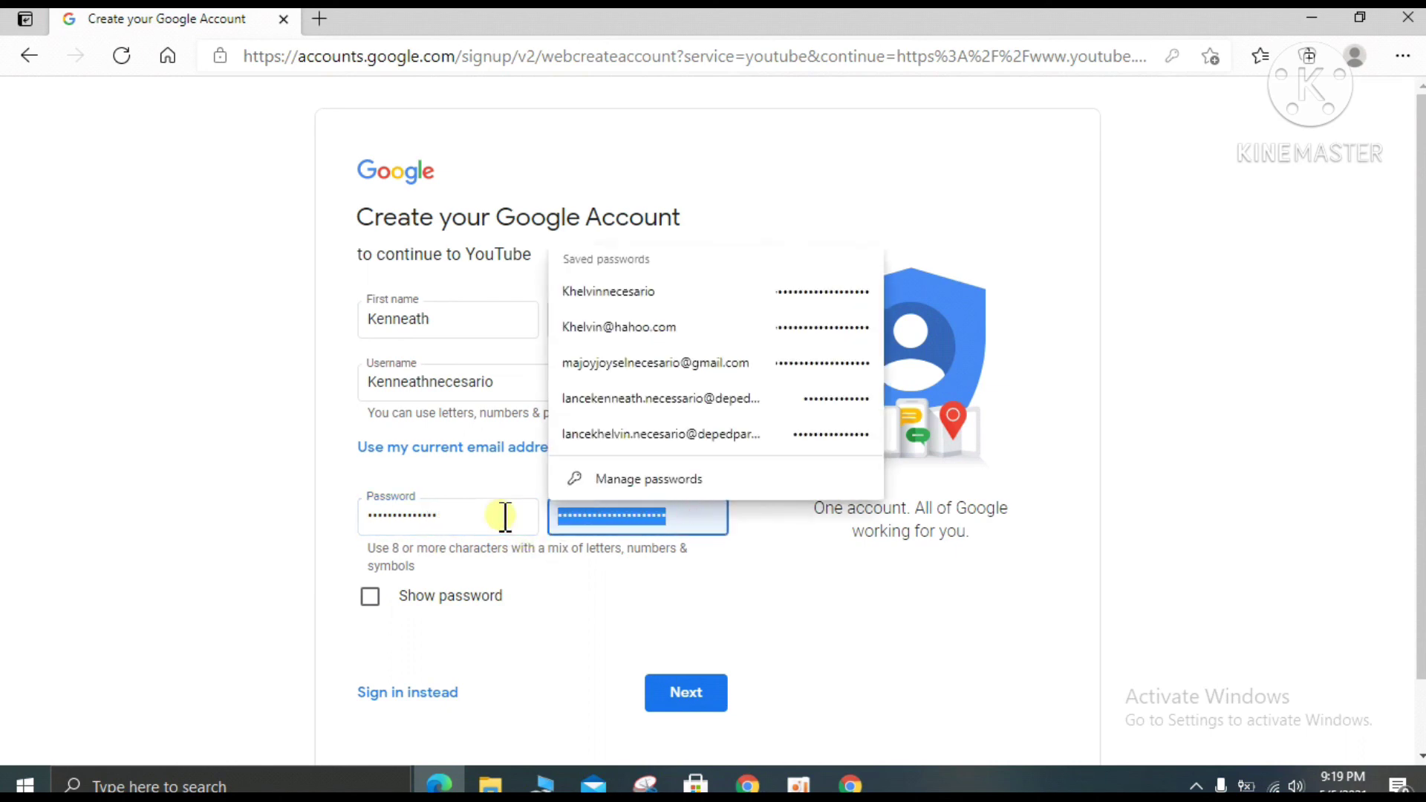
type("•••••")
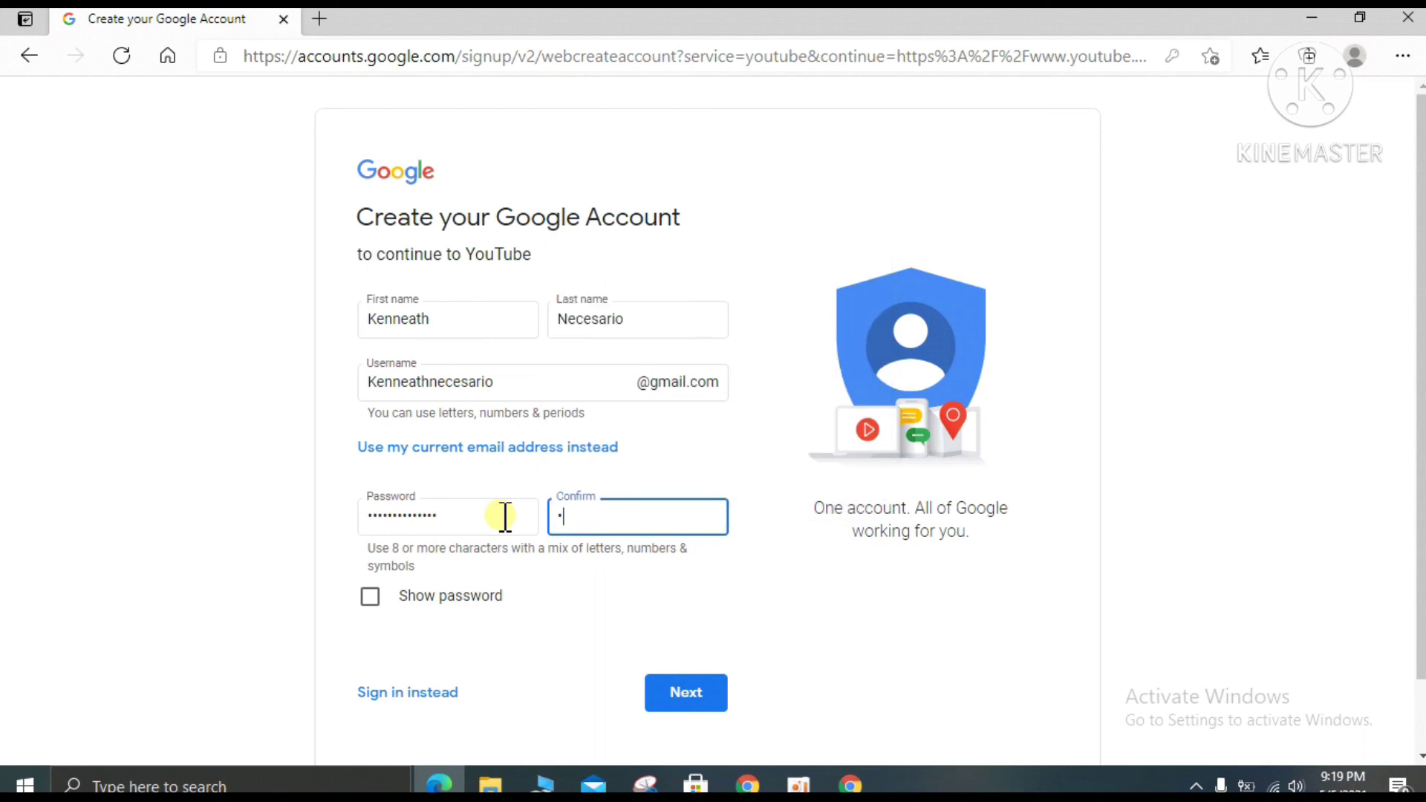
type("••••••••••")
left_click(683, 695)
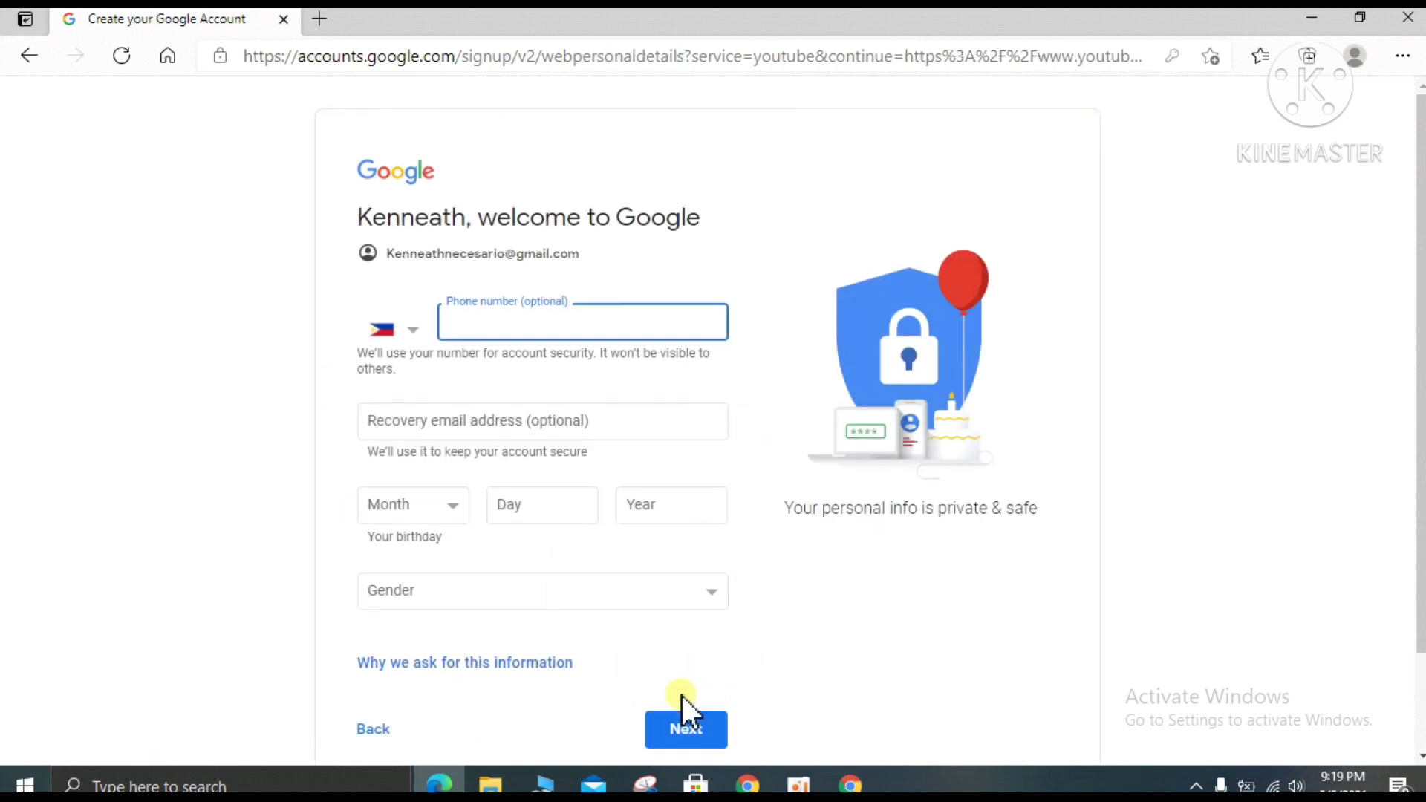
Fill in the saved phone number and the birthday January 01, 1980
left_click(490, 318)
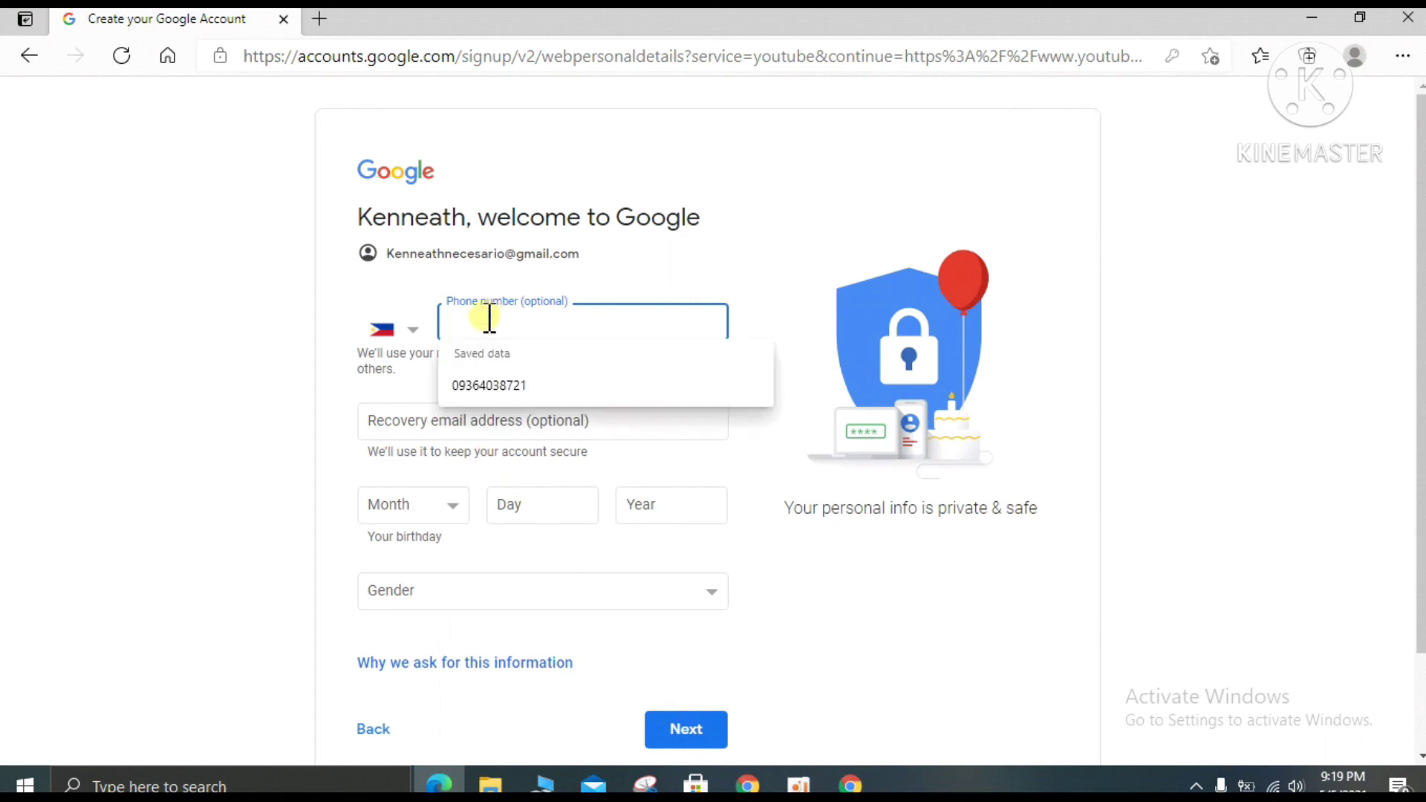
left_click(486, 386)
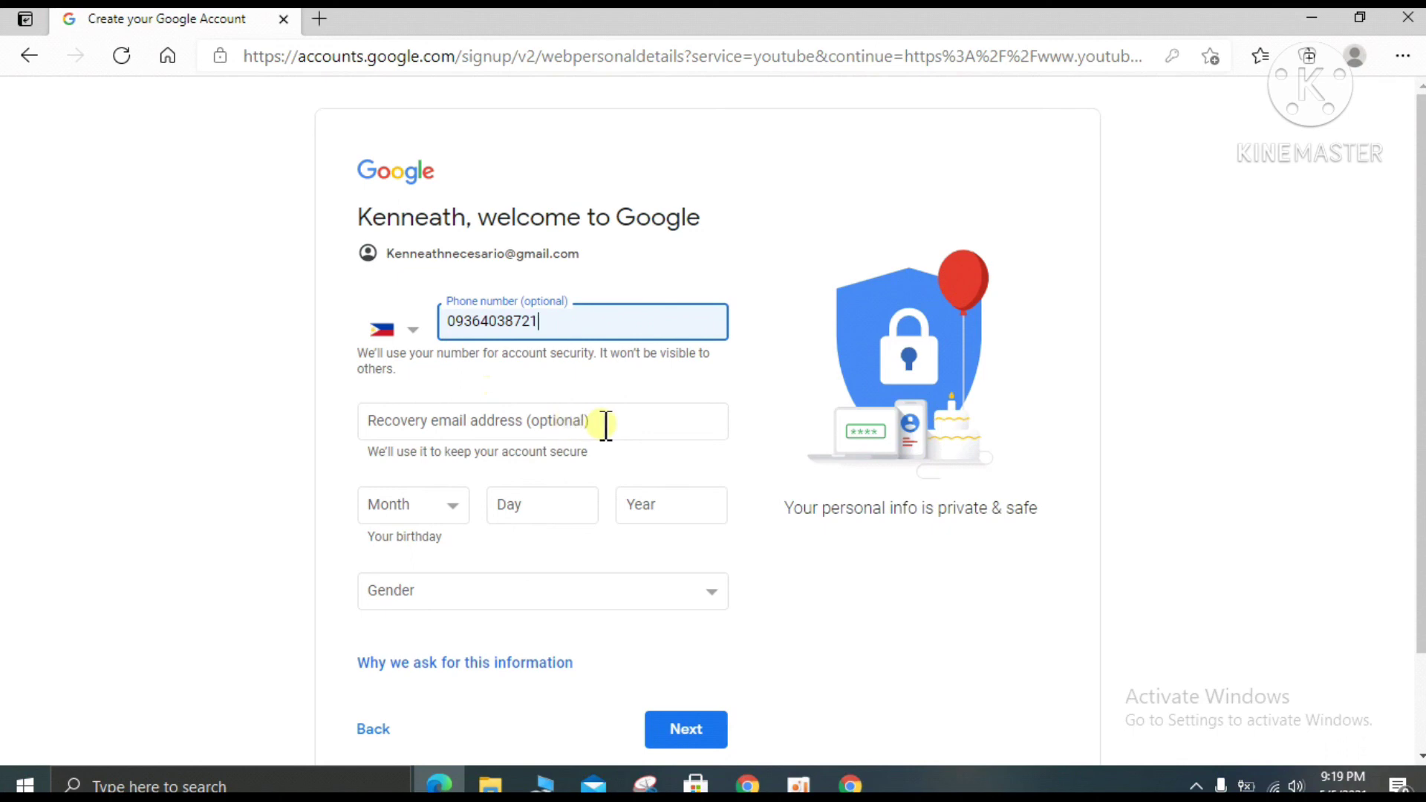
left_click(448, 506)
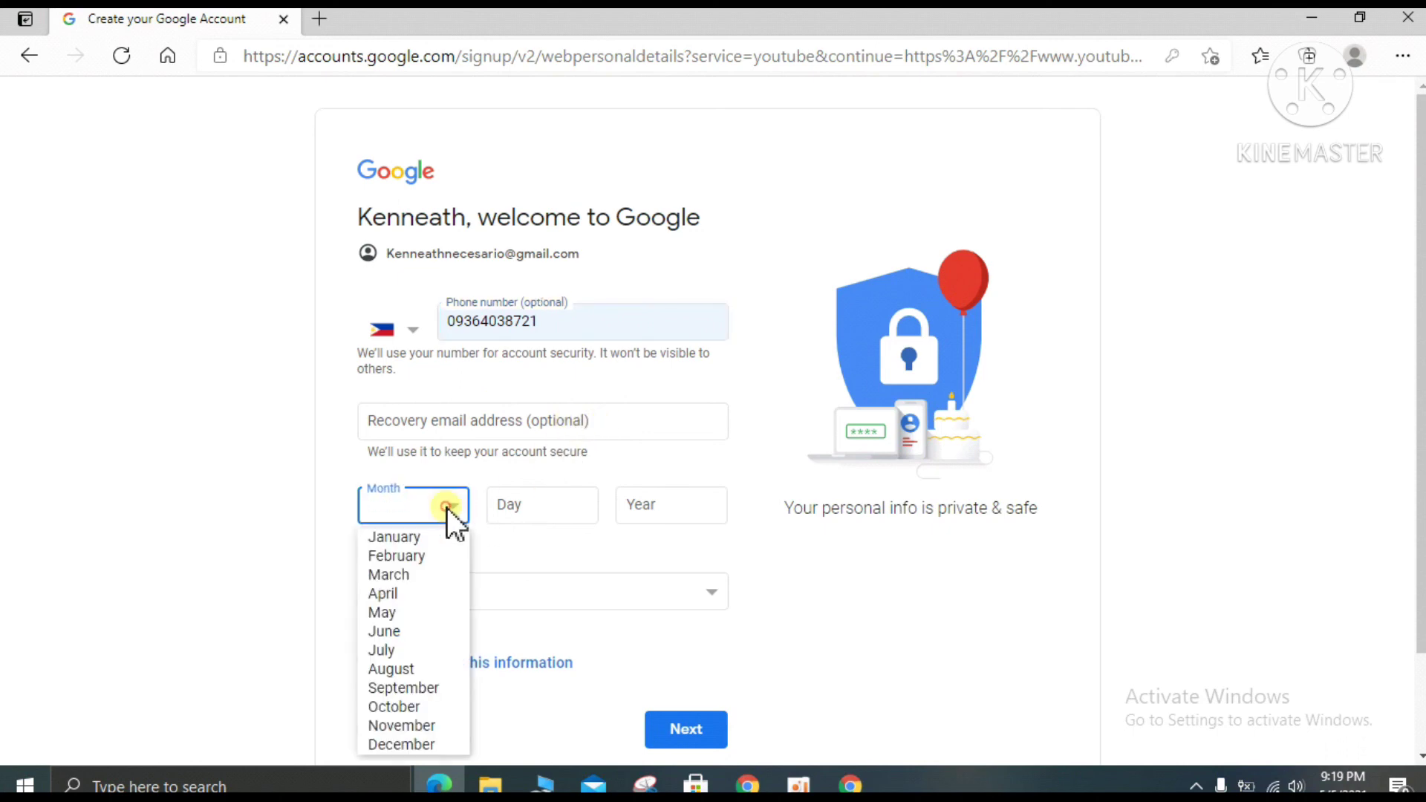
left_click(430, 533)
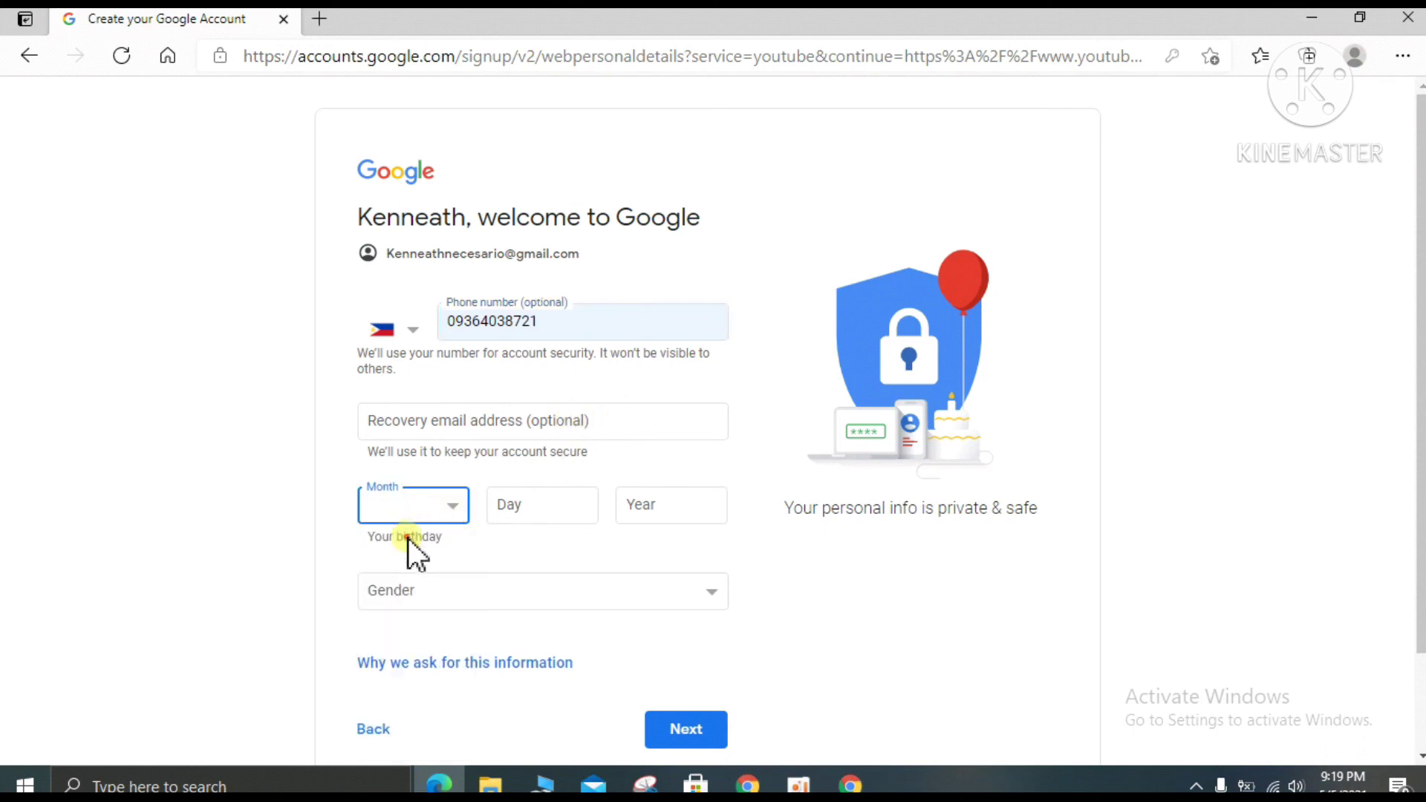
left_click(550, 511)
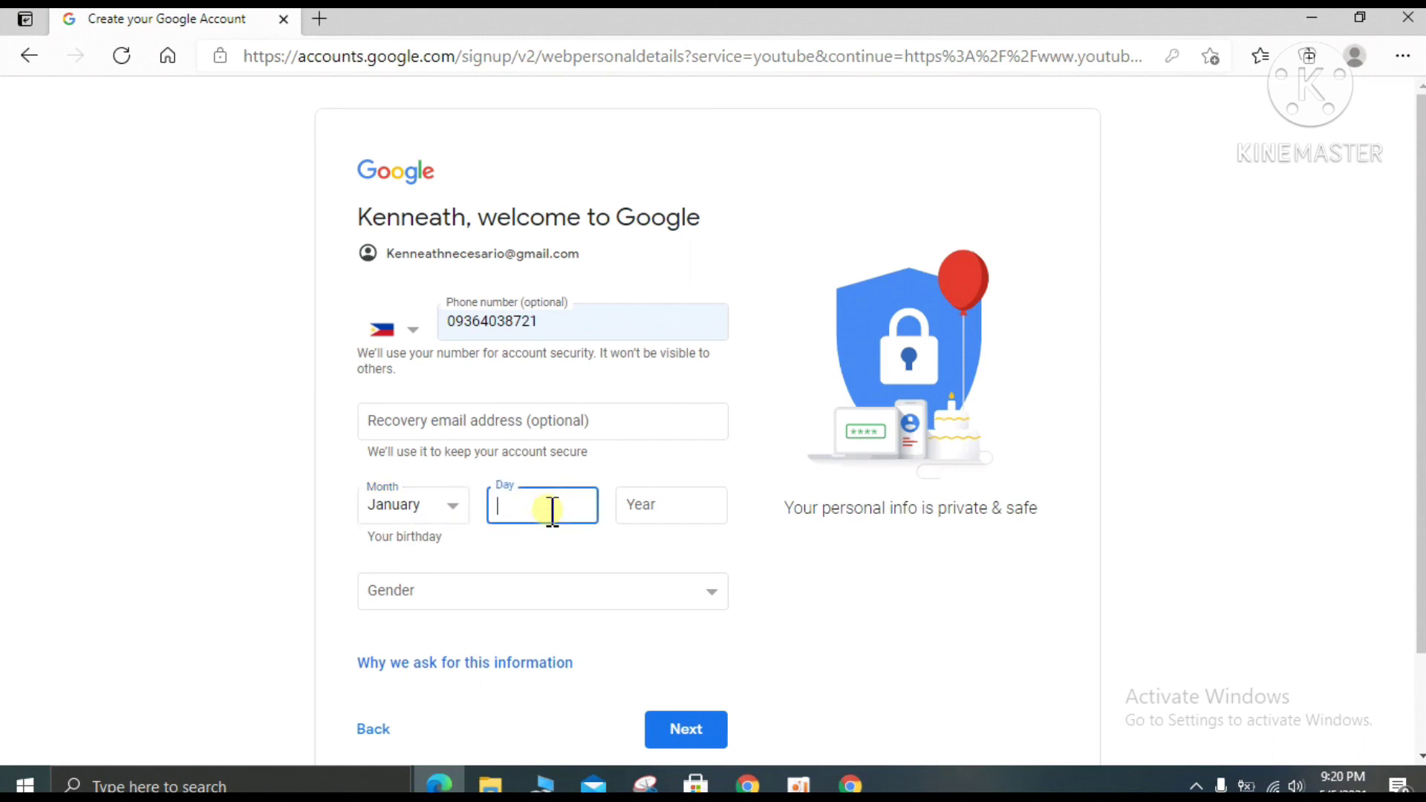
type("01")
left_click(665, 509)
type("1")
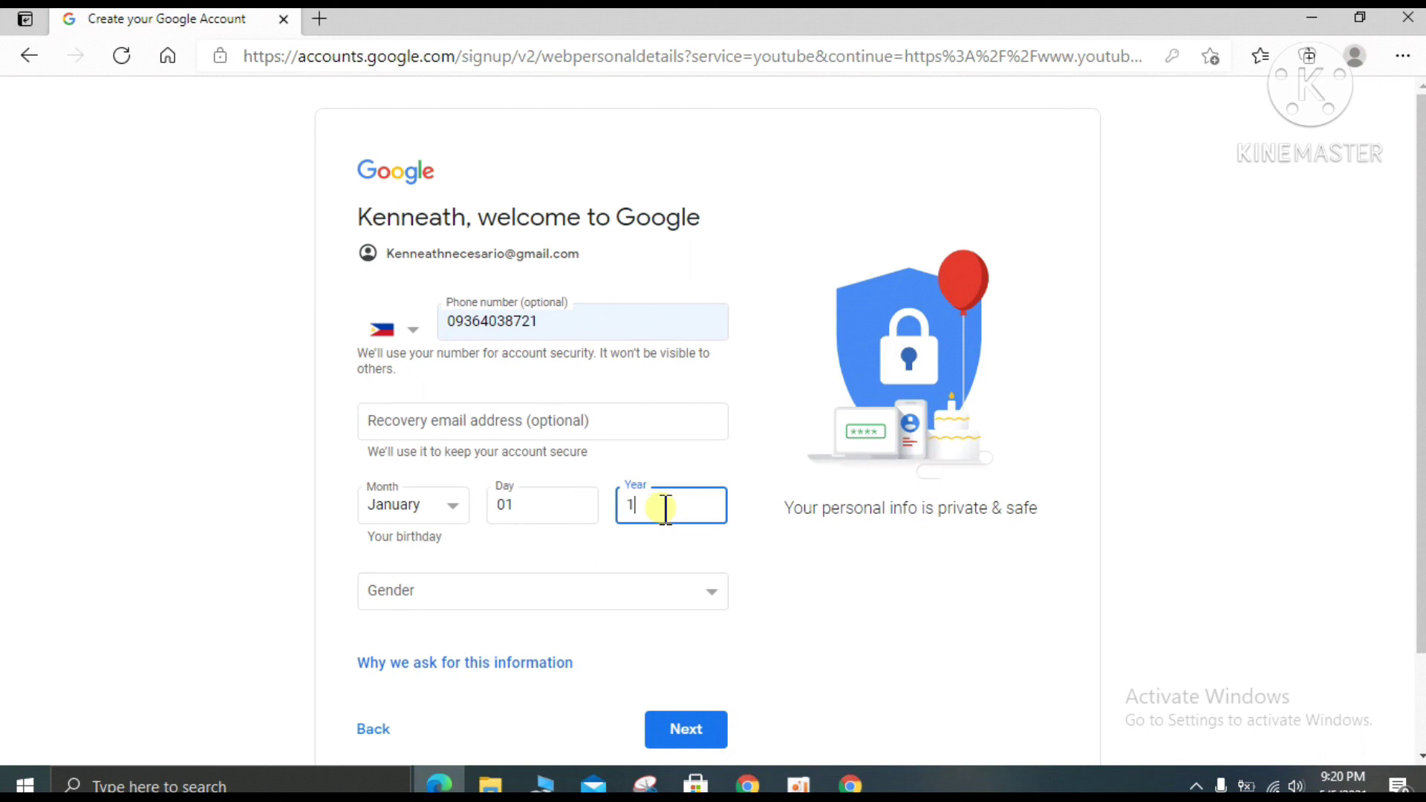
type("980")
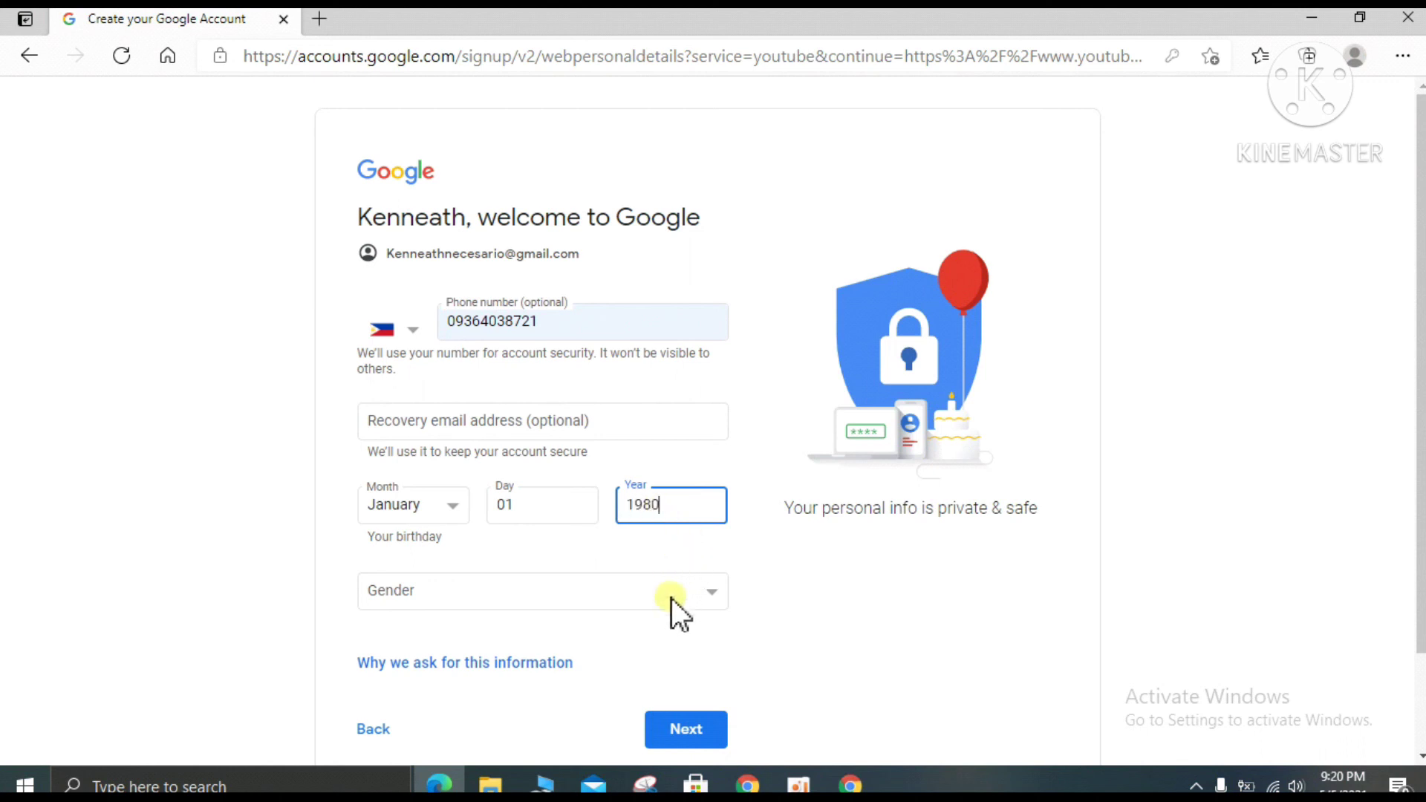
Set the gender to Male and submit the personal details
left_click(671, 598)
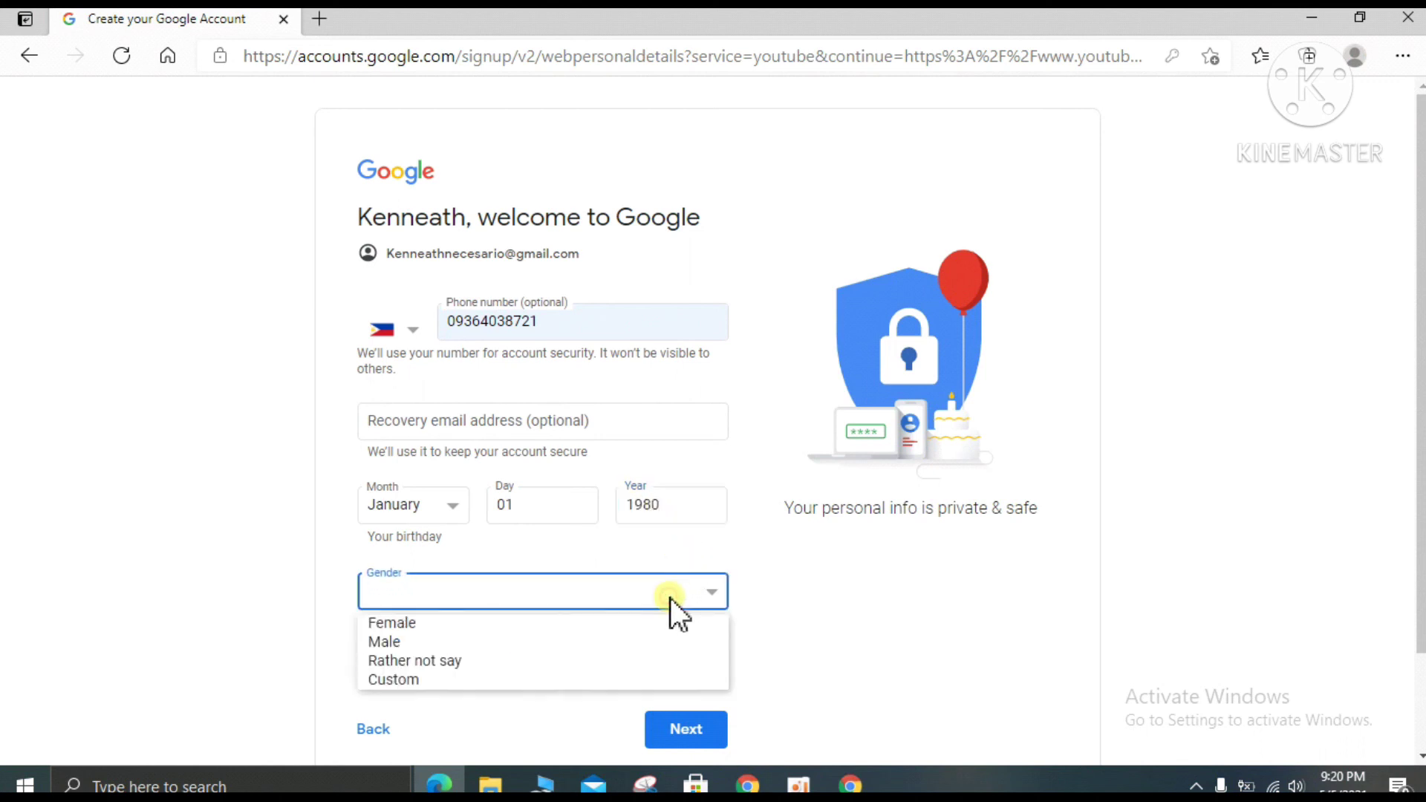
left_click(401, 643)
left_click(680, 729)
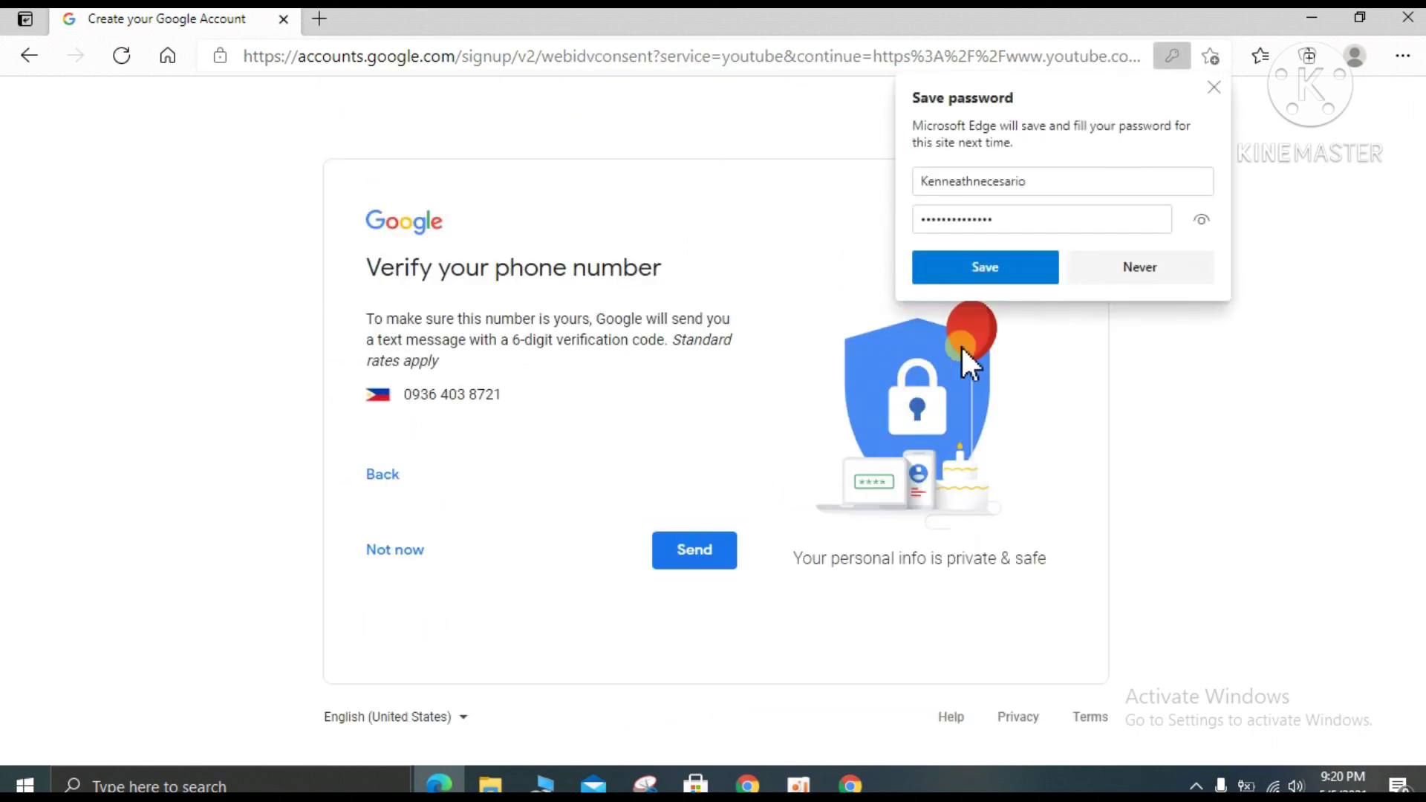
Save the password in Edge, send the texted code, and verify it
left_click(983, 268)
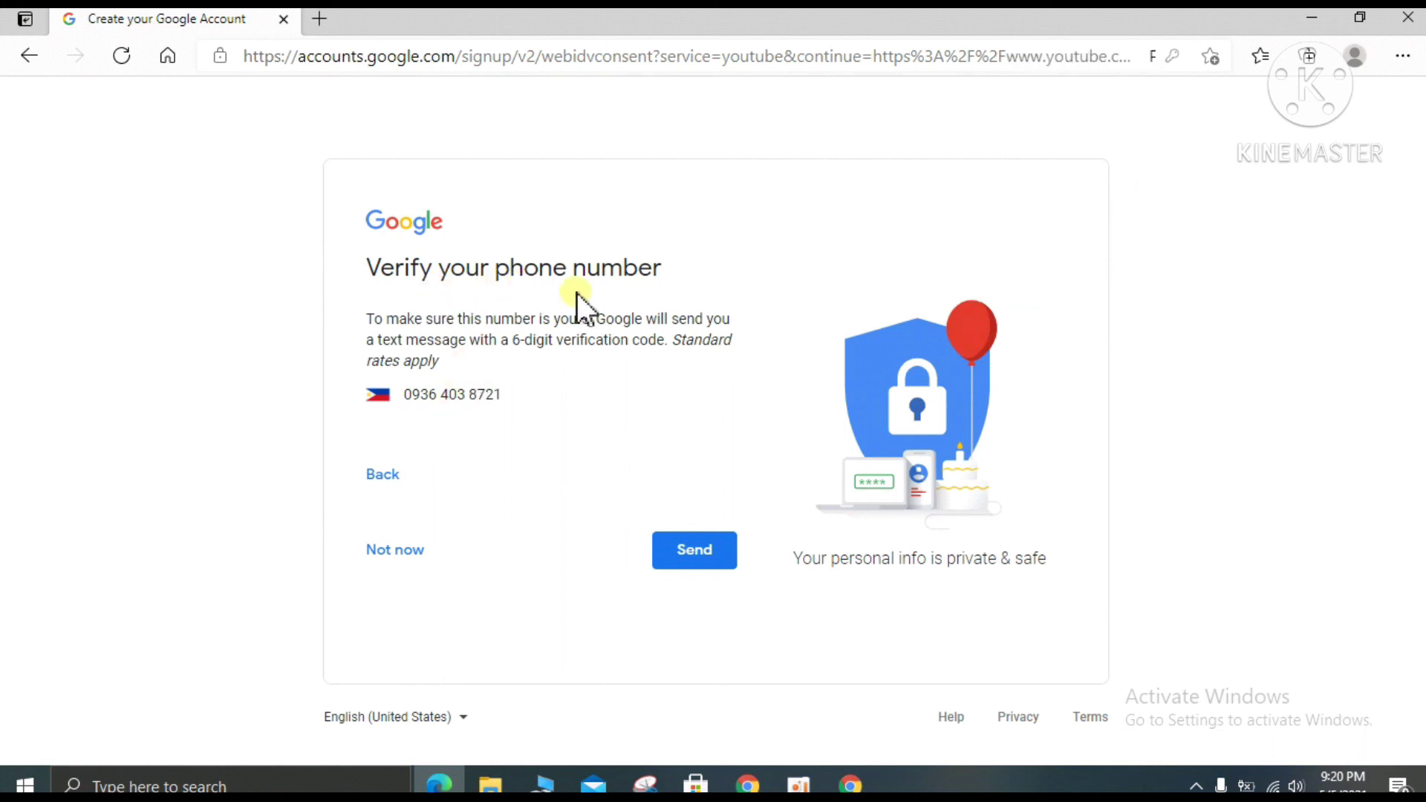
left_click(694, 548)
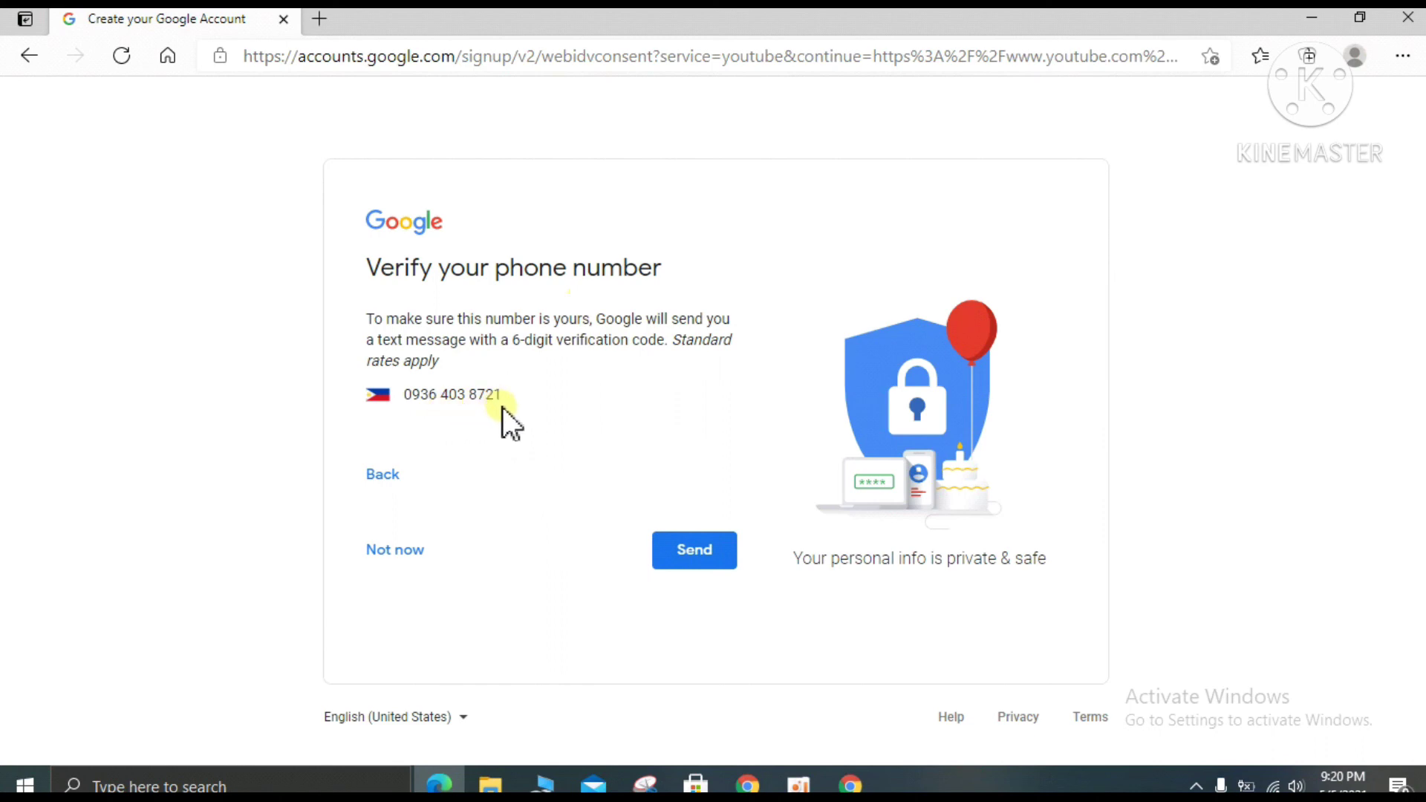
left_click(691, 549)
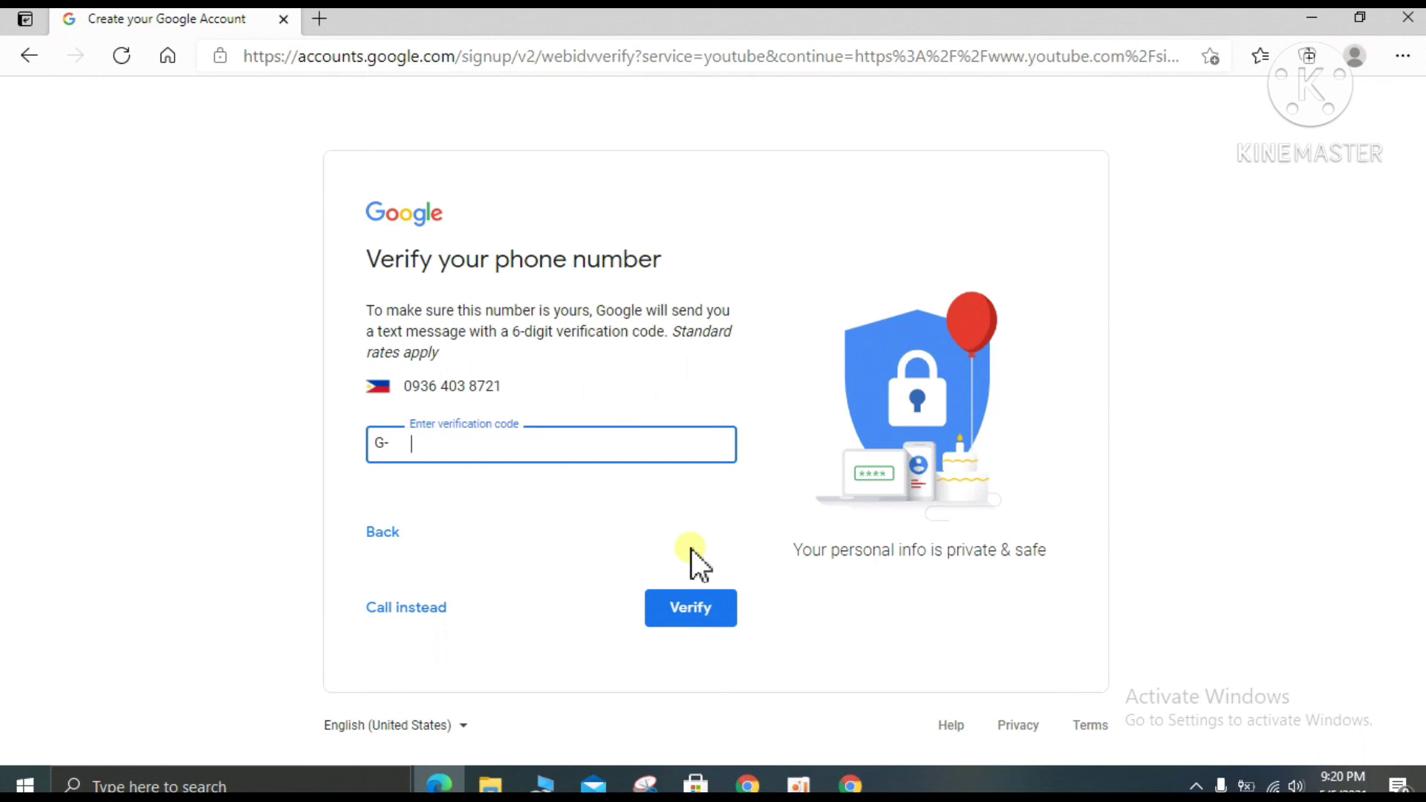
left_click(462, 447)
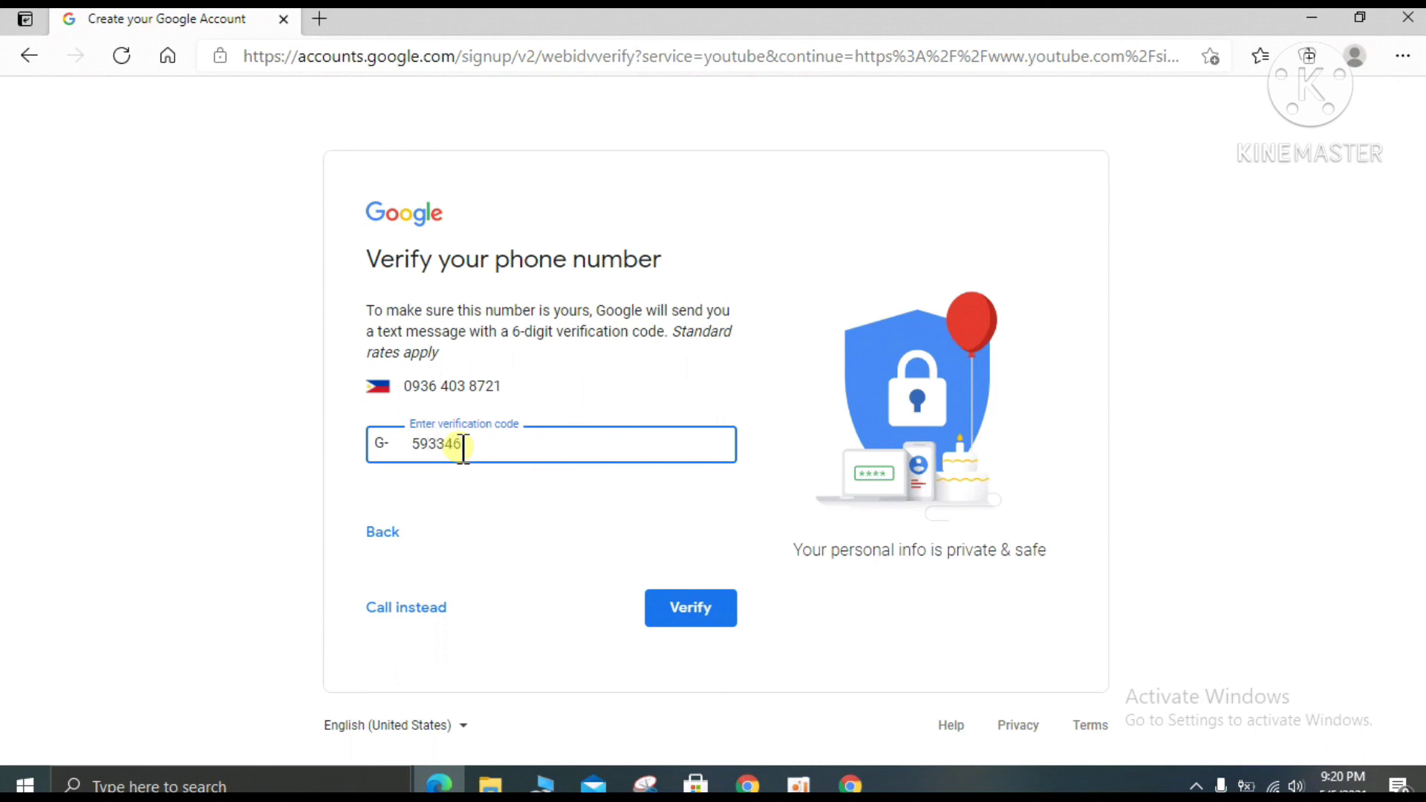
left_click(673, 612)
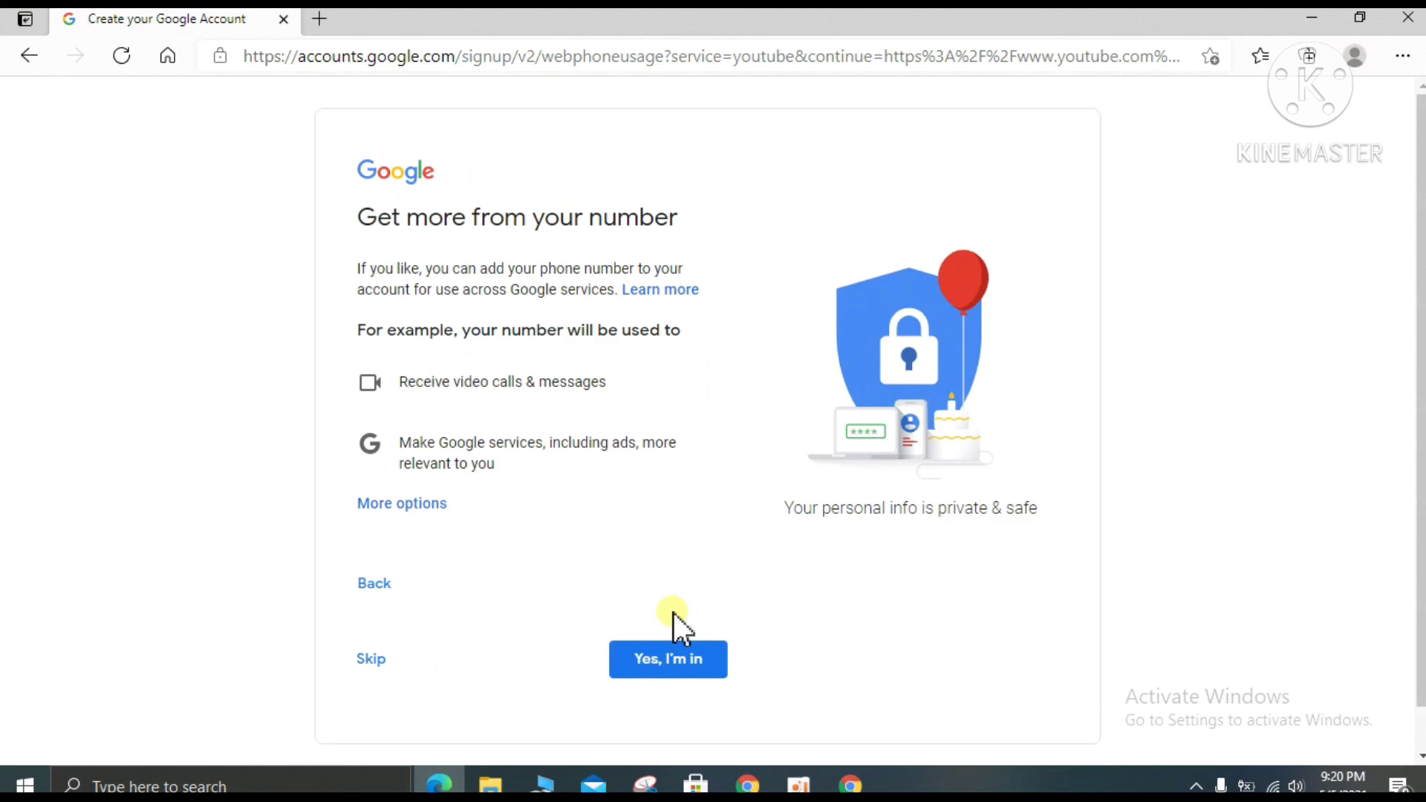
Allow the number across Google services and accept the privacy terms to create the account
left_click(680, 658)
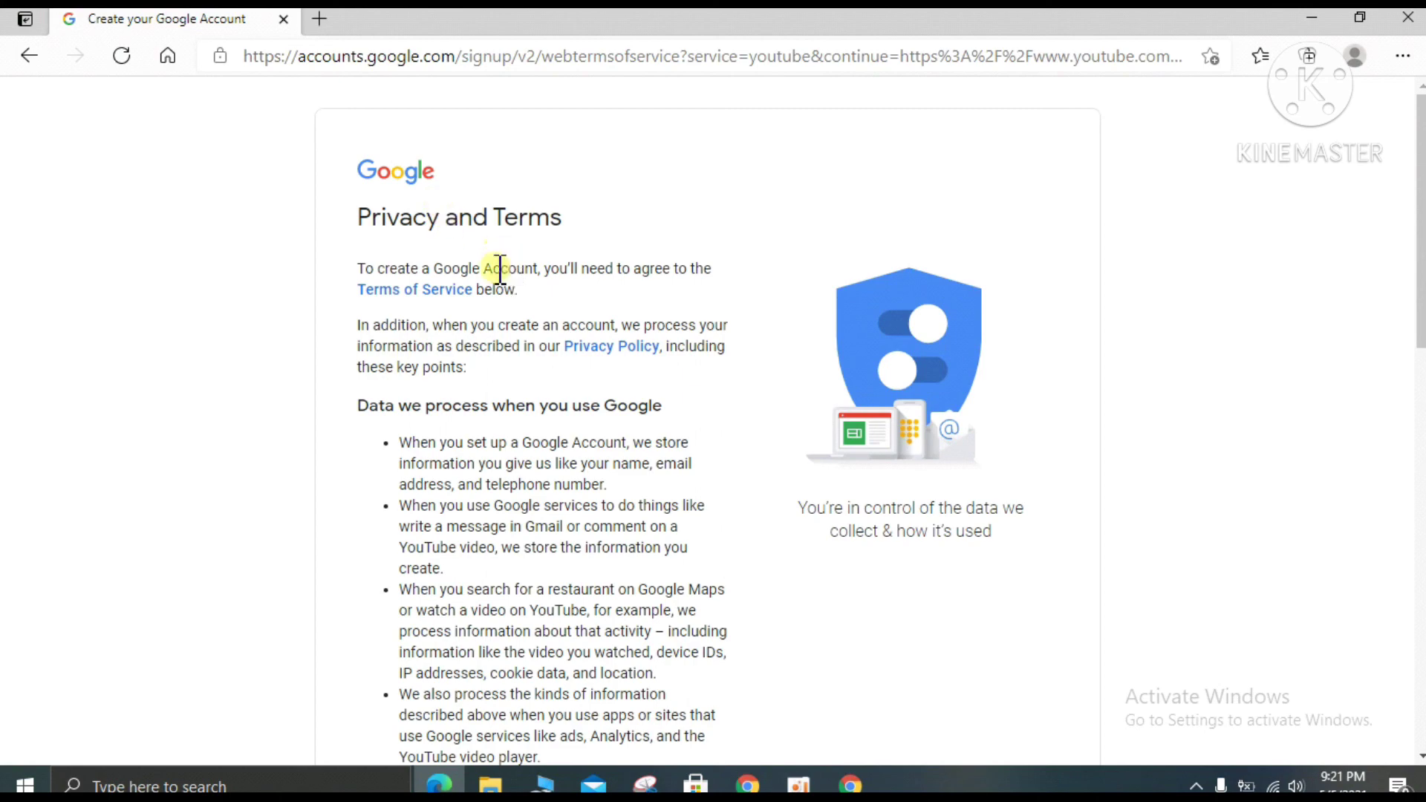
scroll(569, 403, "down", 9)
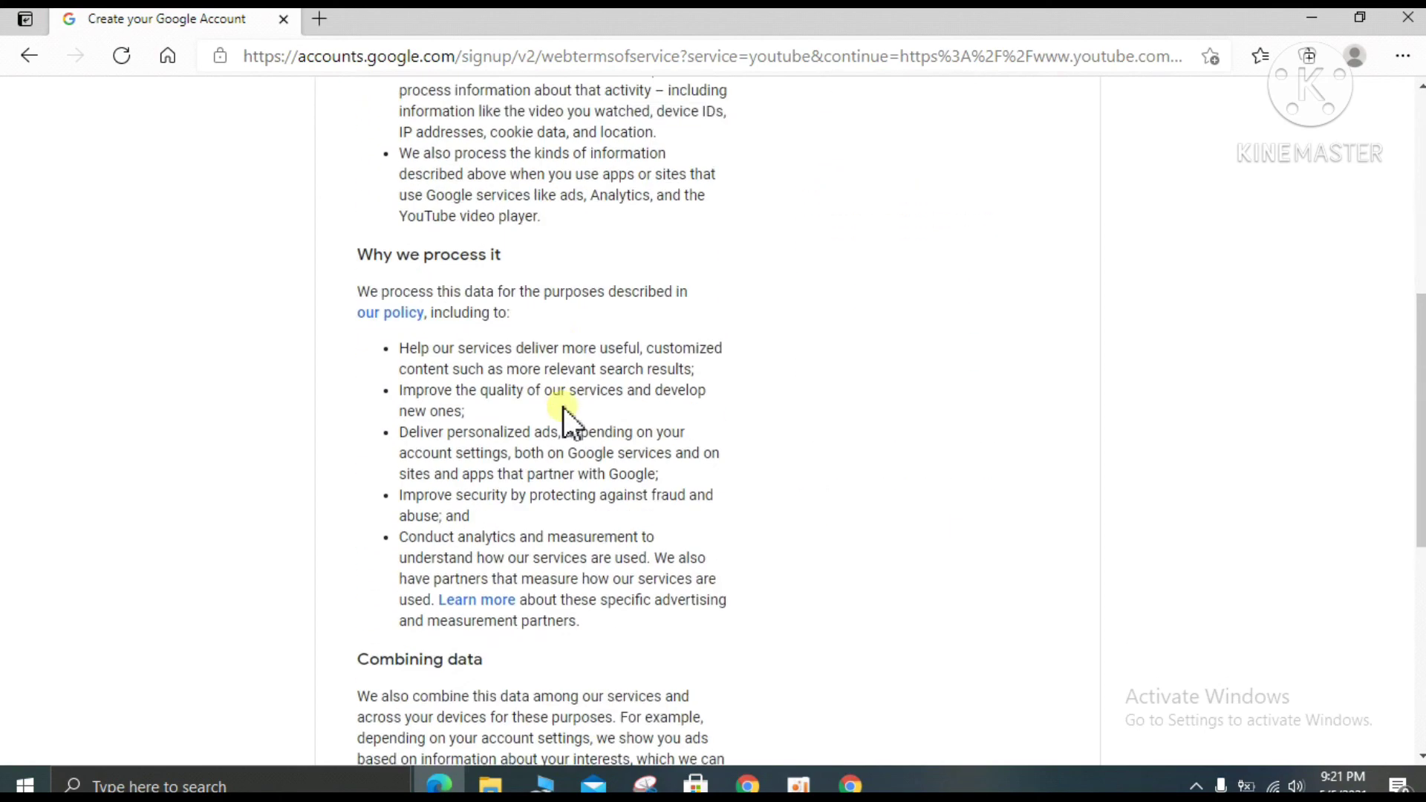
scroll(563, 407, "down", 5)
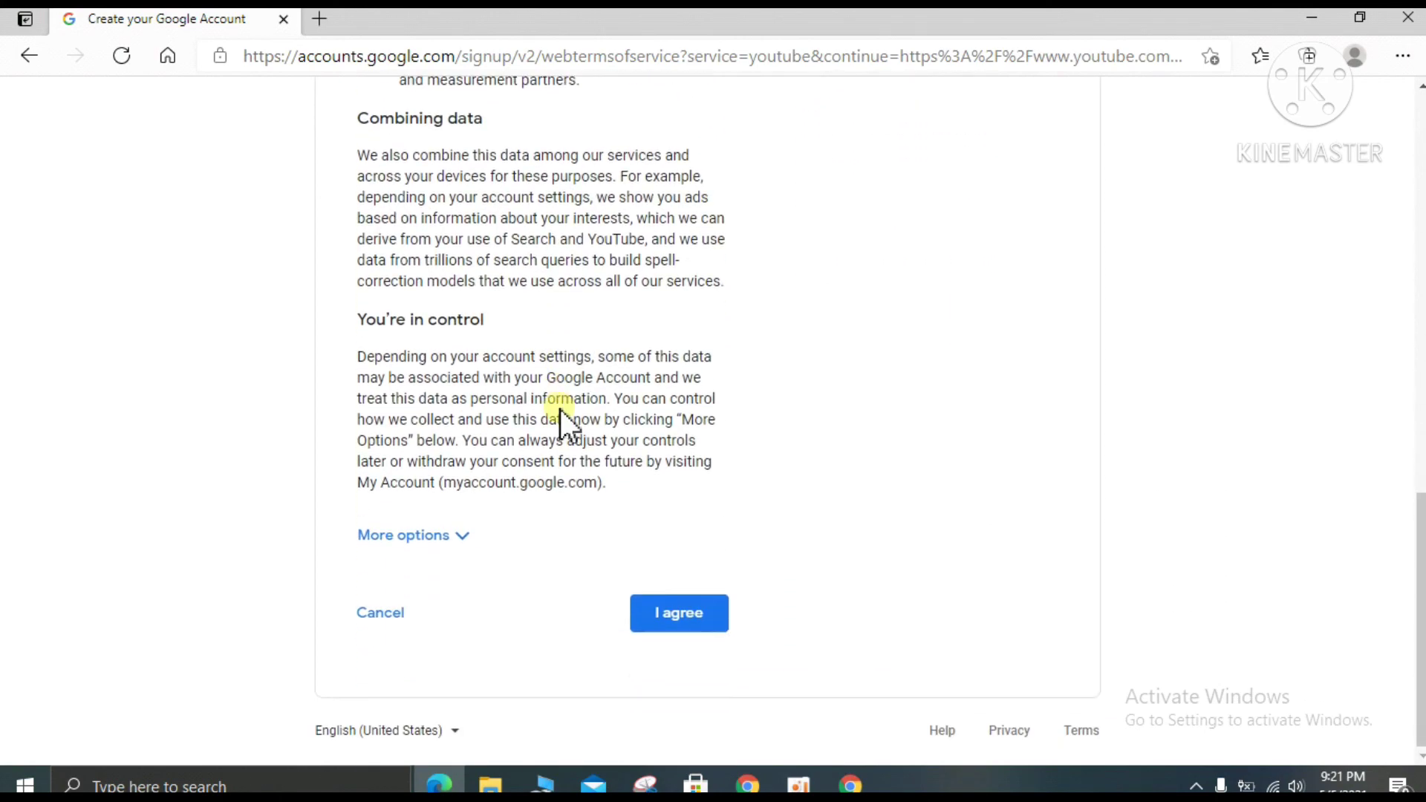
left_click(659, 603)
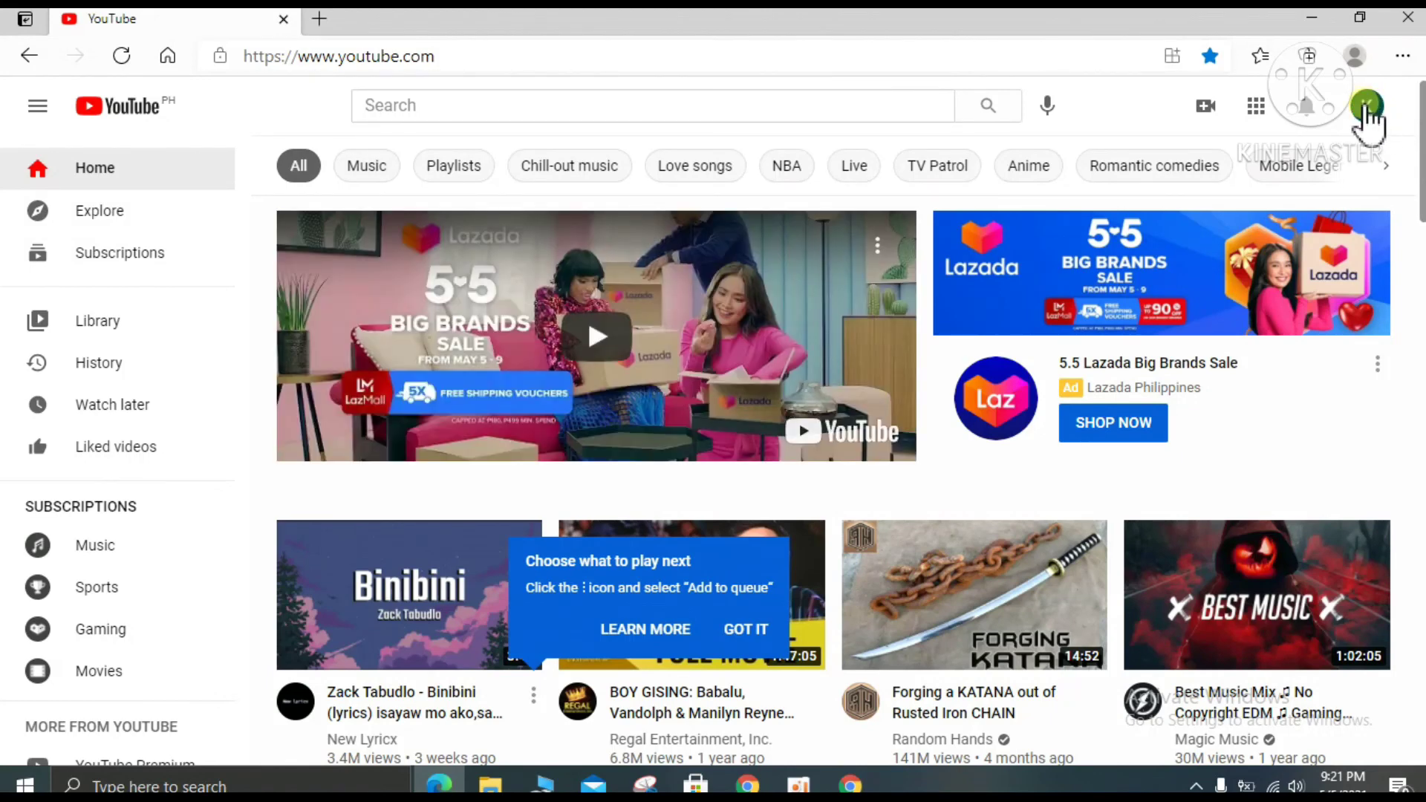
Create a channel from the account menu, selecting Use your name
left_click(1367, 110)
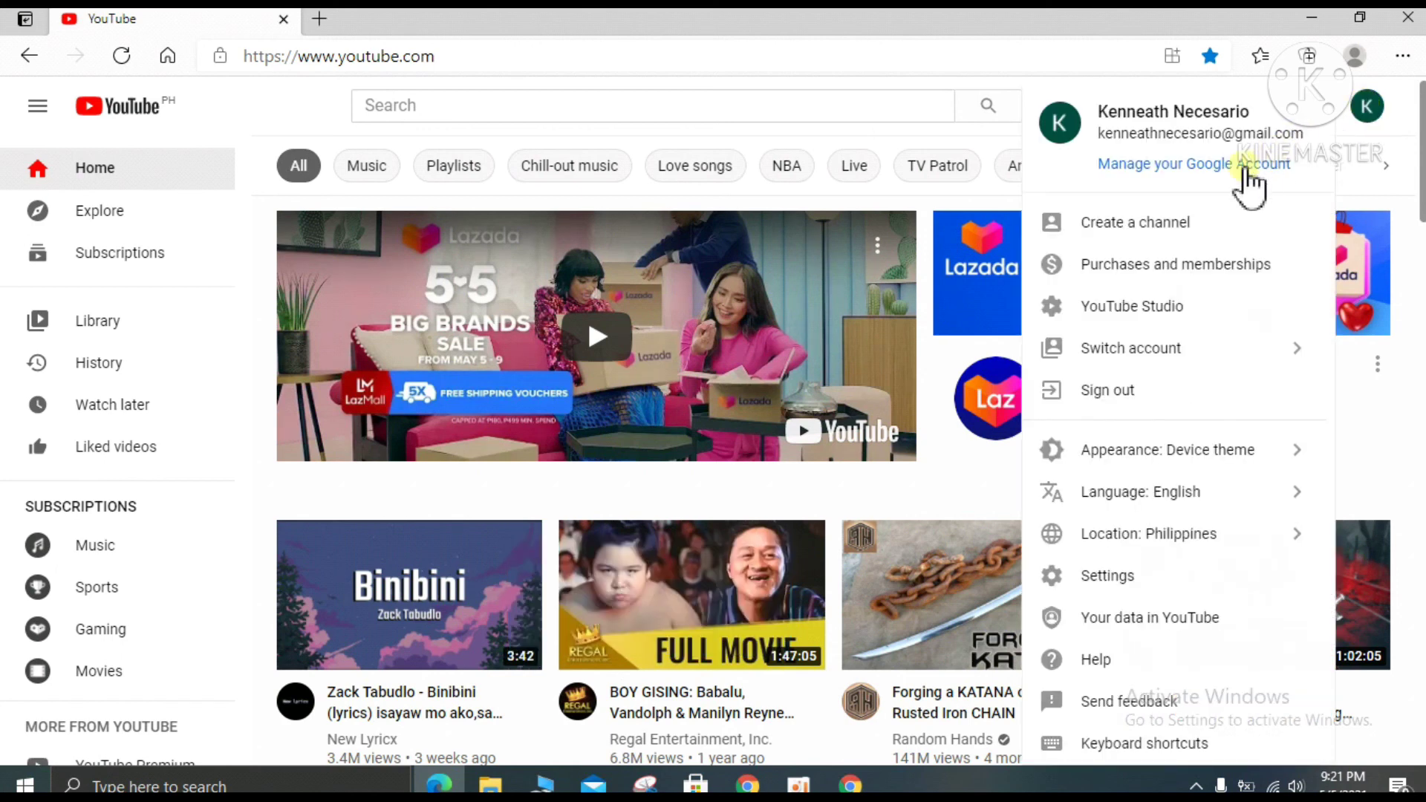
left_click(1169, 223)
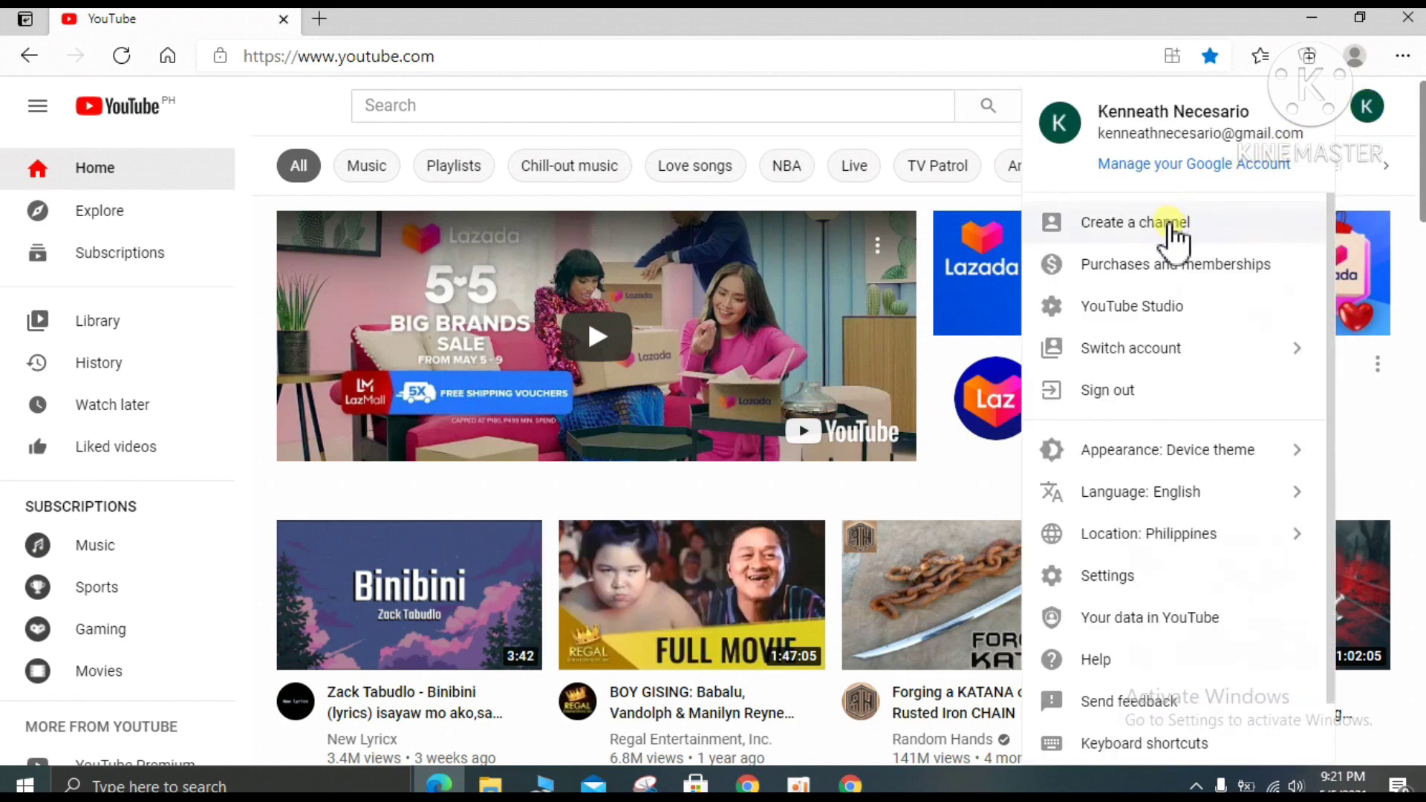
left_click(1170, 223)
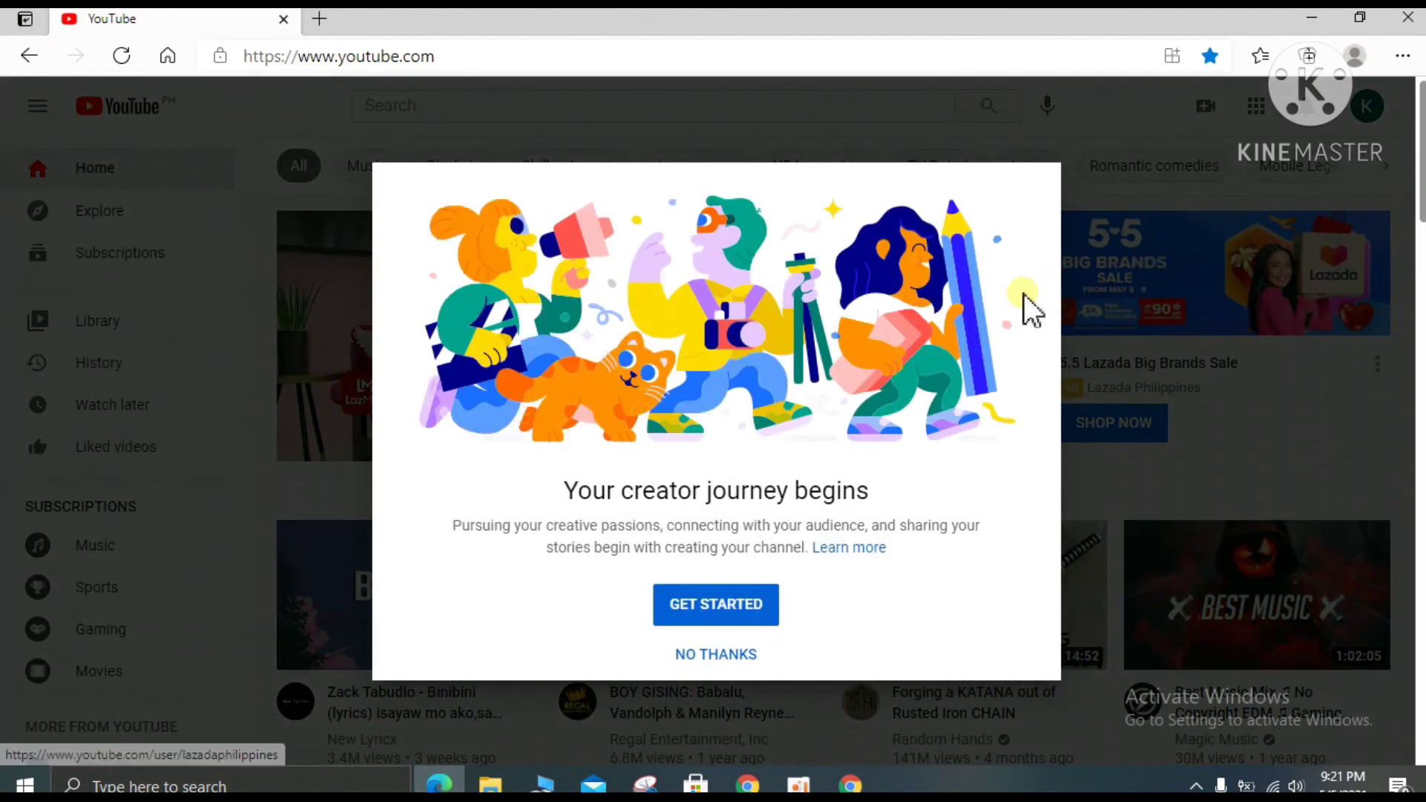
left_click(722, 602)
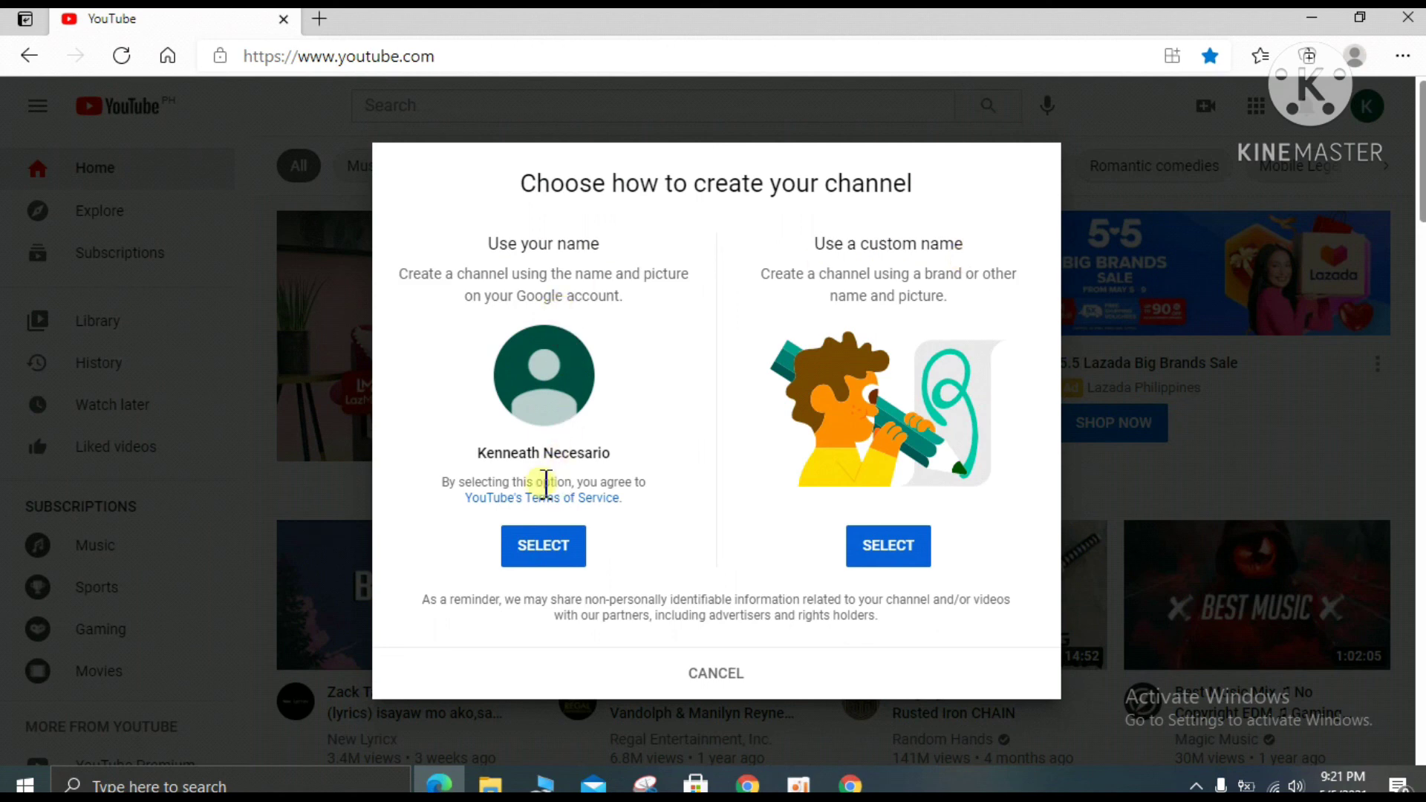
left_click(527, 554)
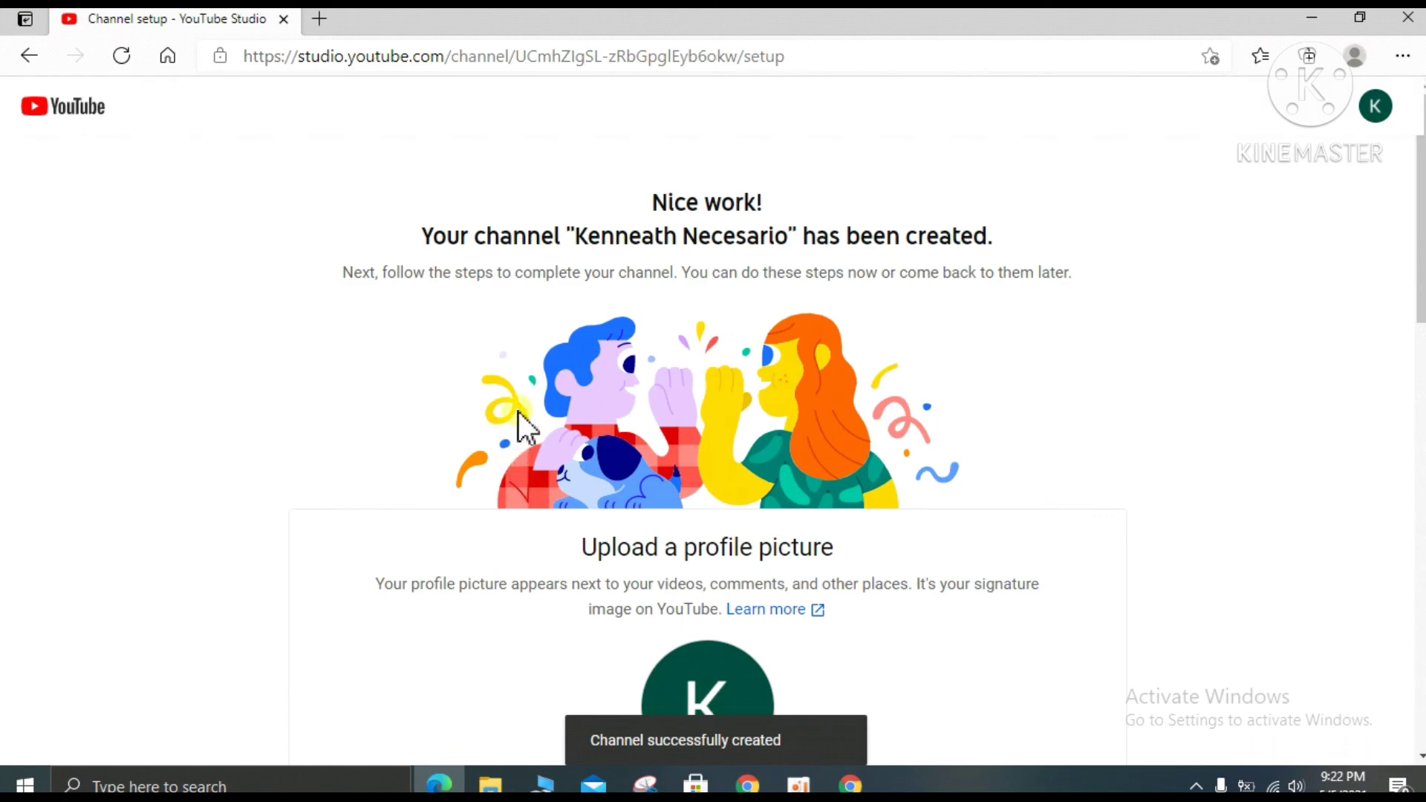
Scroll to Upload a profile picture and open the file picker from the avatar circle
scroll(586, 372, "down", 5)
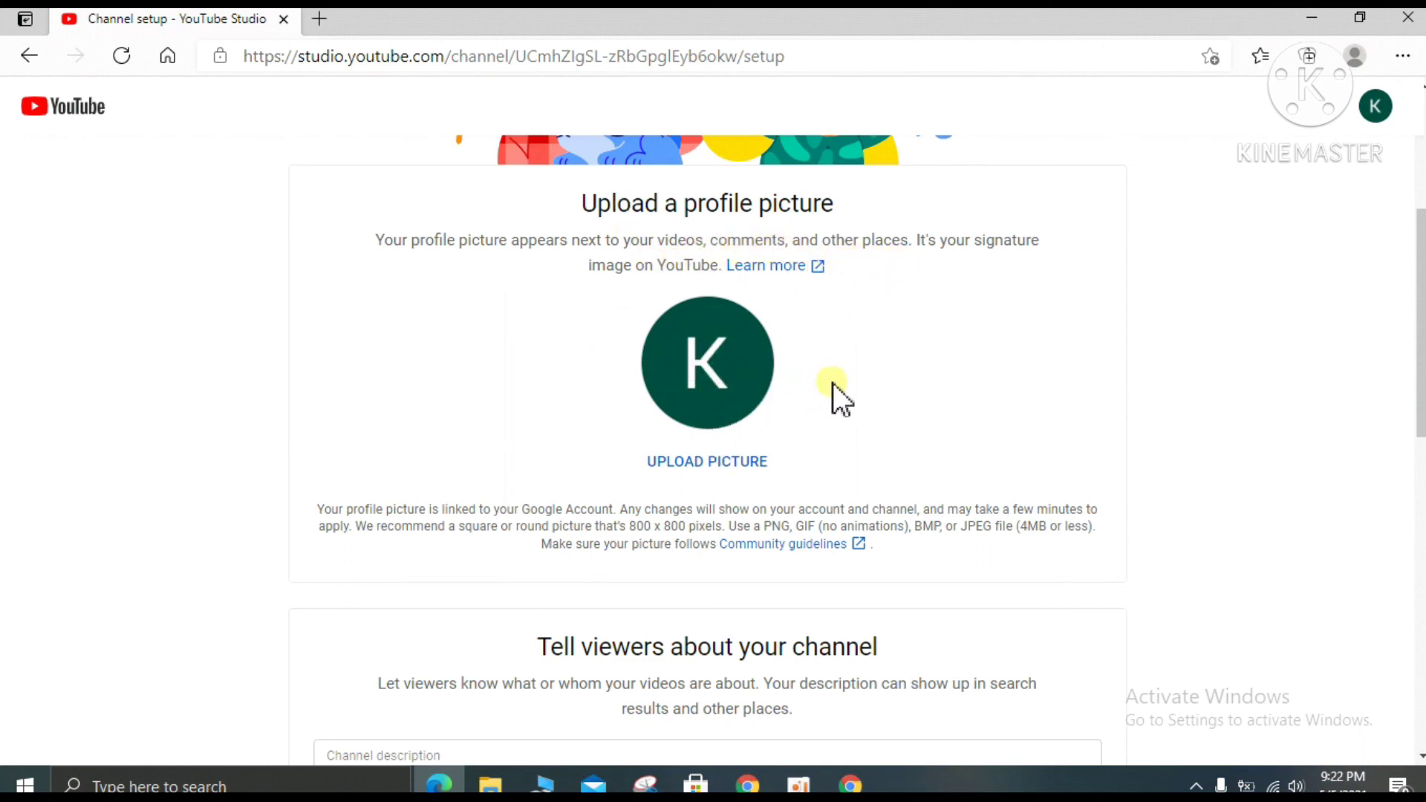
left_click(705, 366)
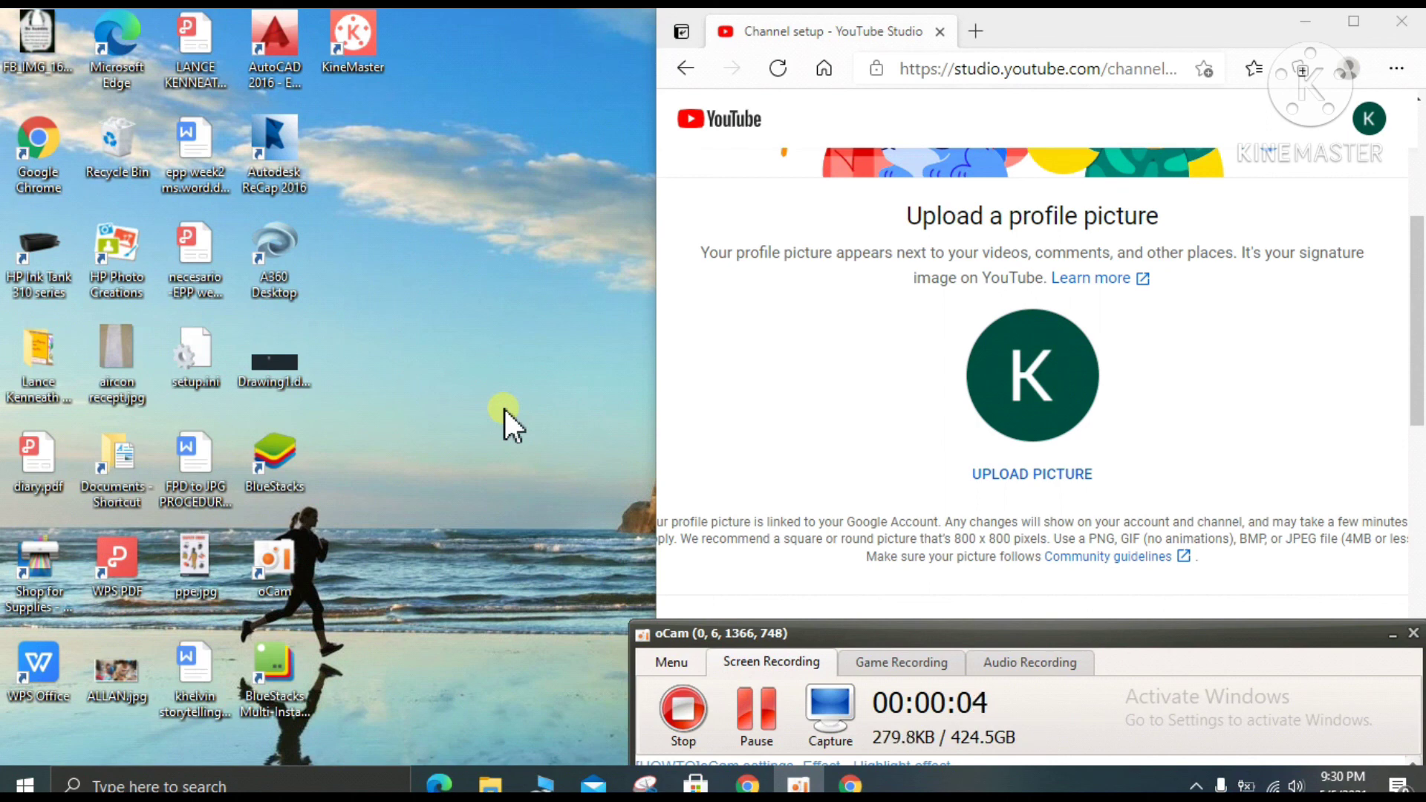
Google 'free download background pictures of gears' in Chrome, preview a gear image, and open File Explorer
left_click(748, 784)
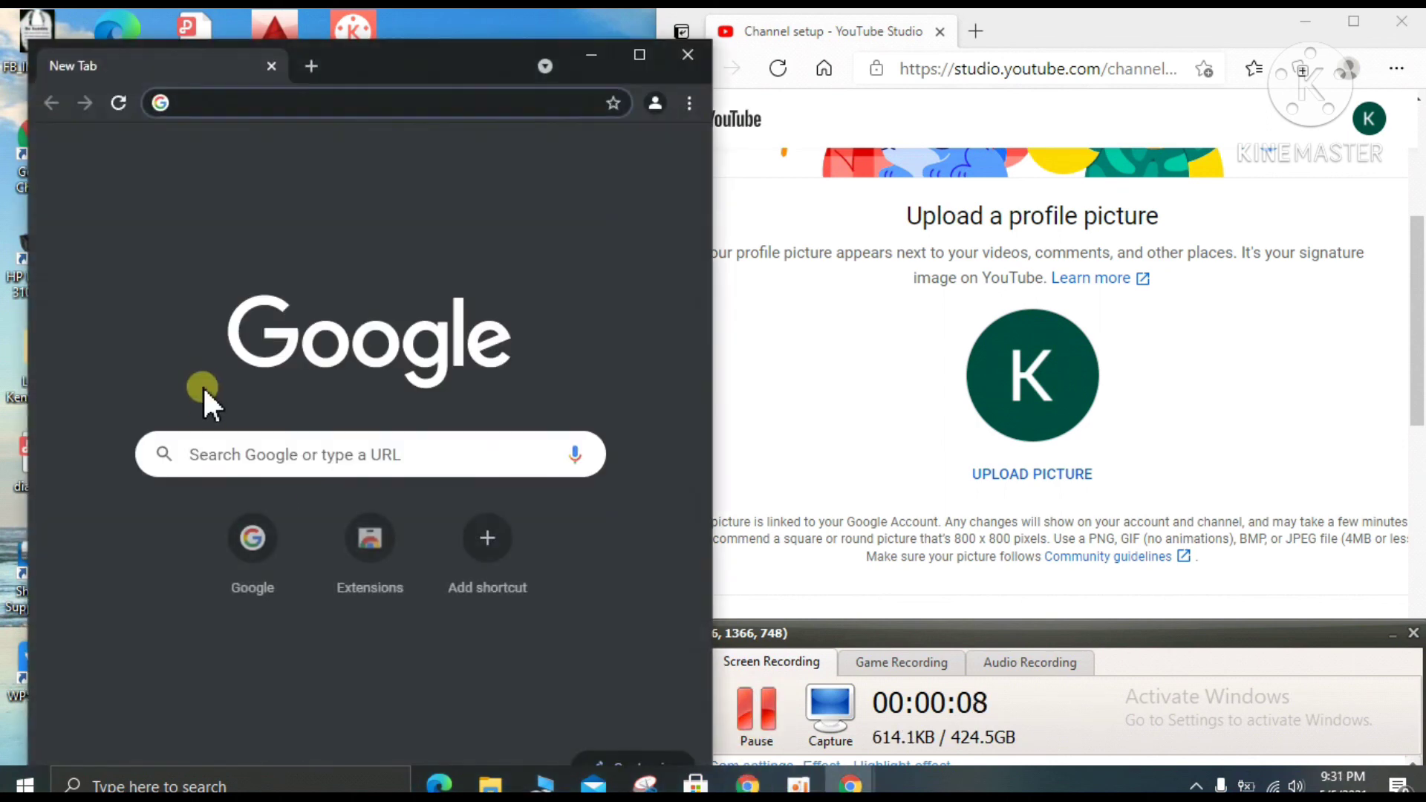
left_click(250, 539)
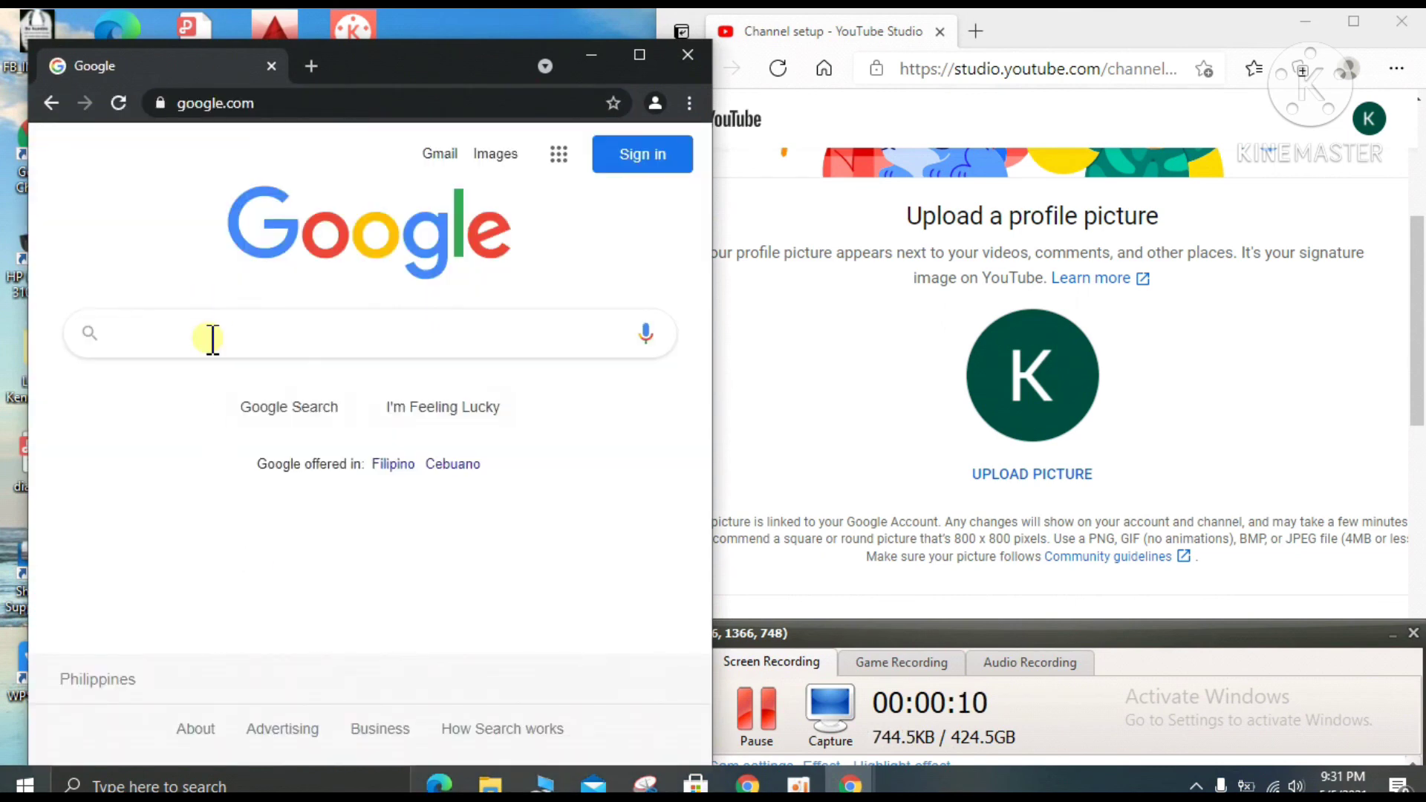
left_click(212, 338)
type("free download background pictures of gears")
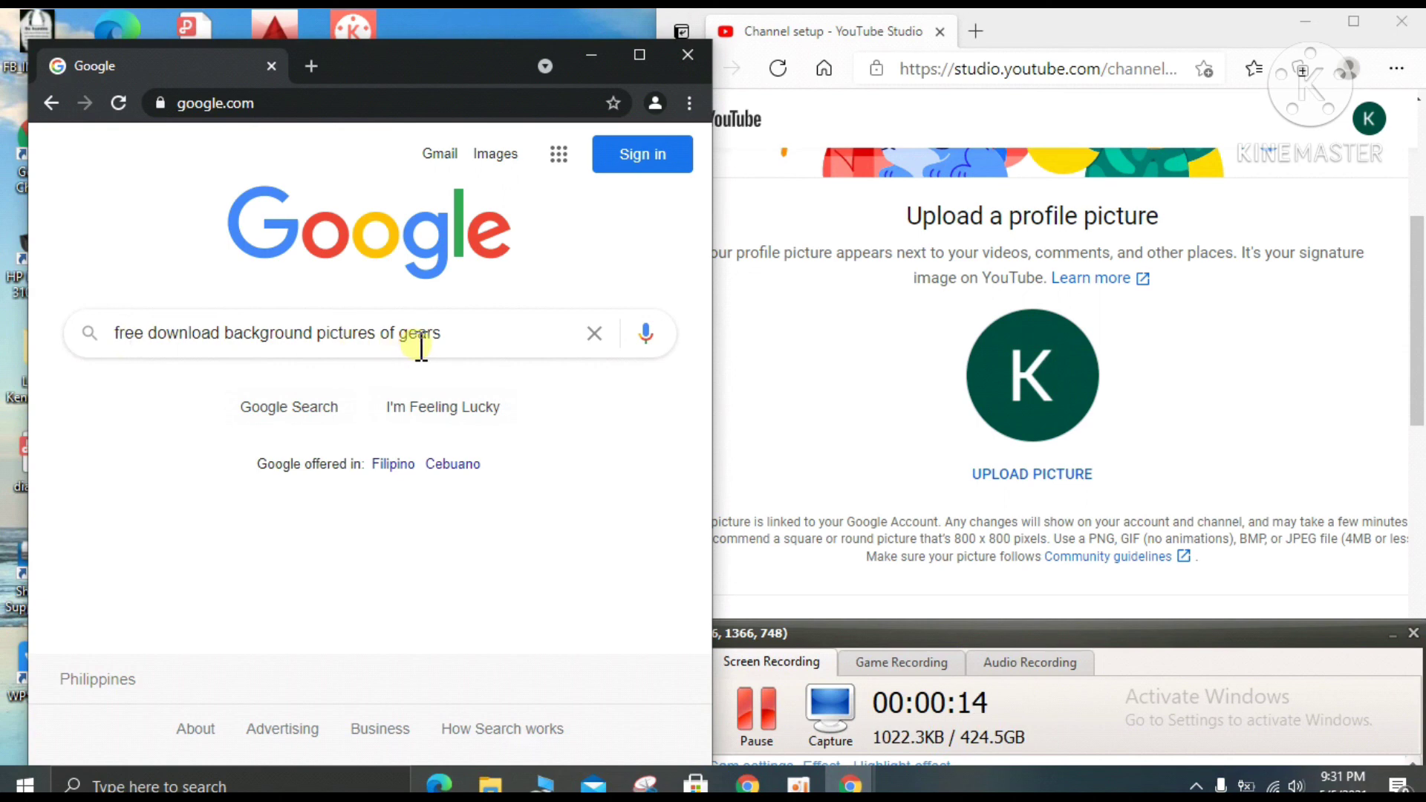
key("Return")
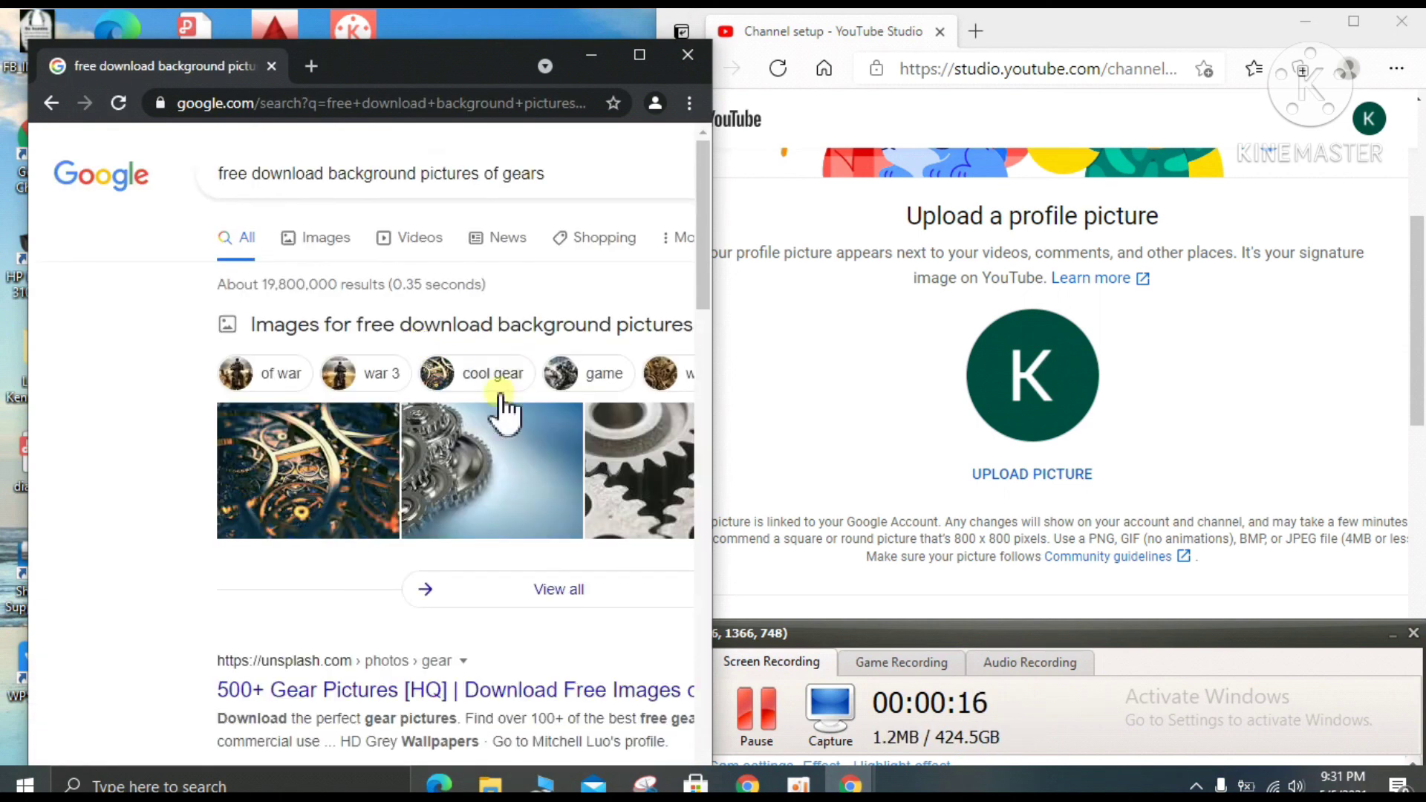
left_click(623, 461)
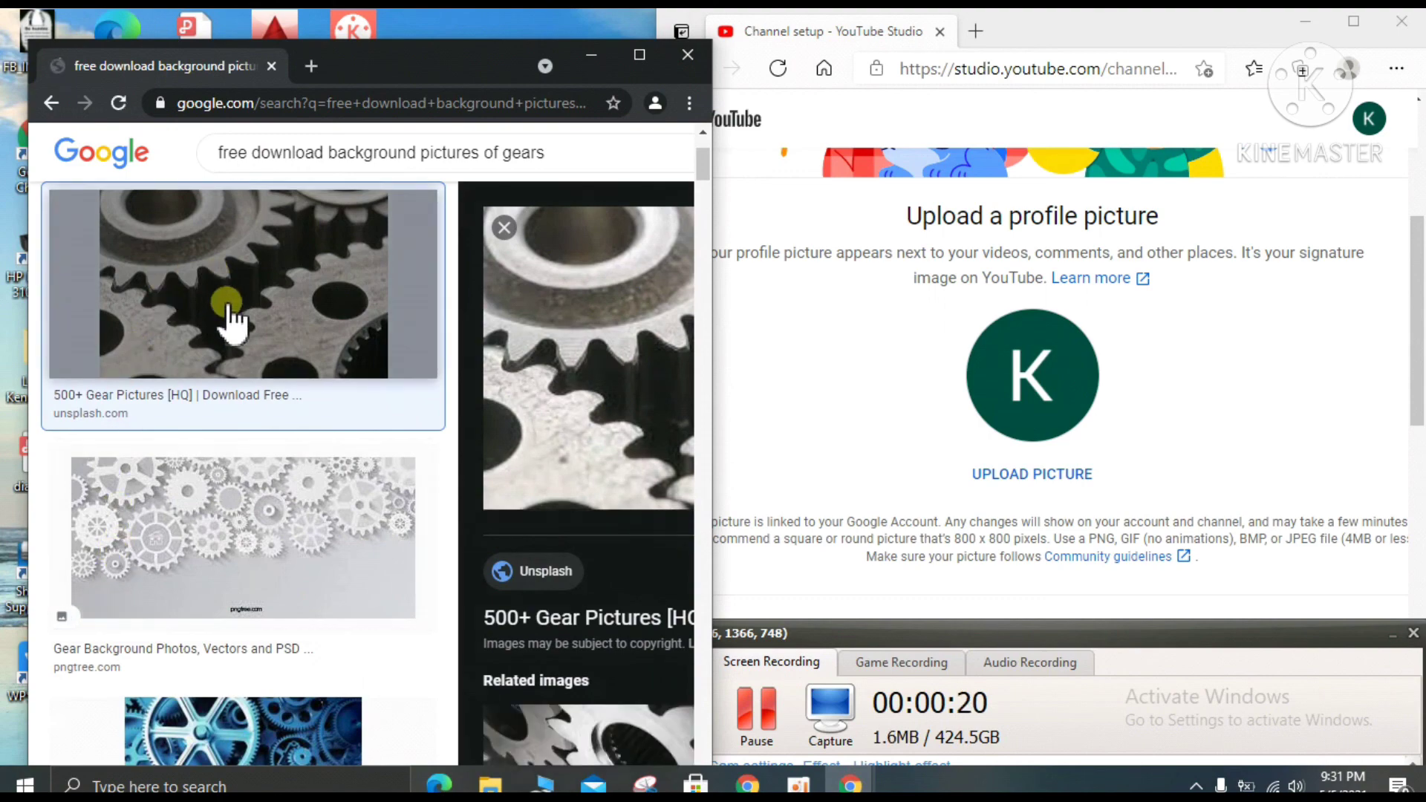
left_click(491, 786)
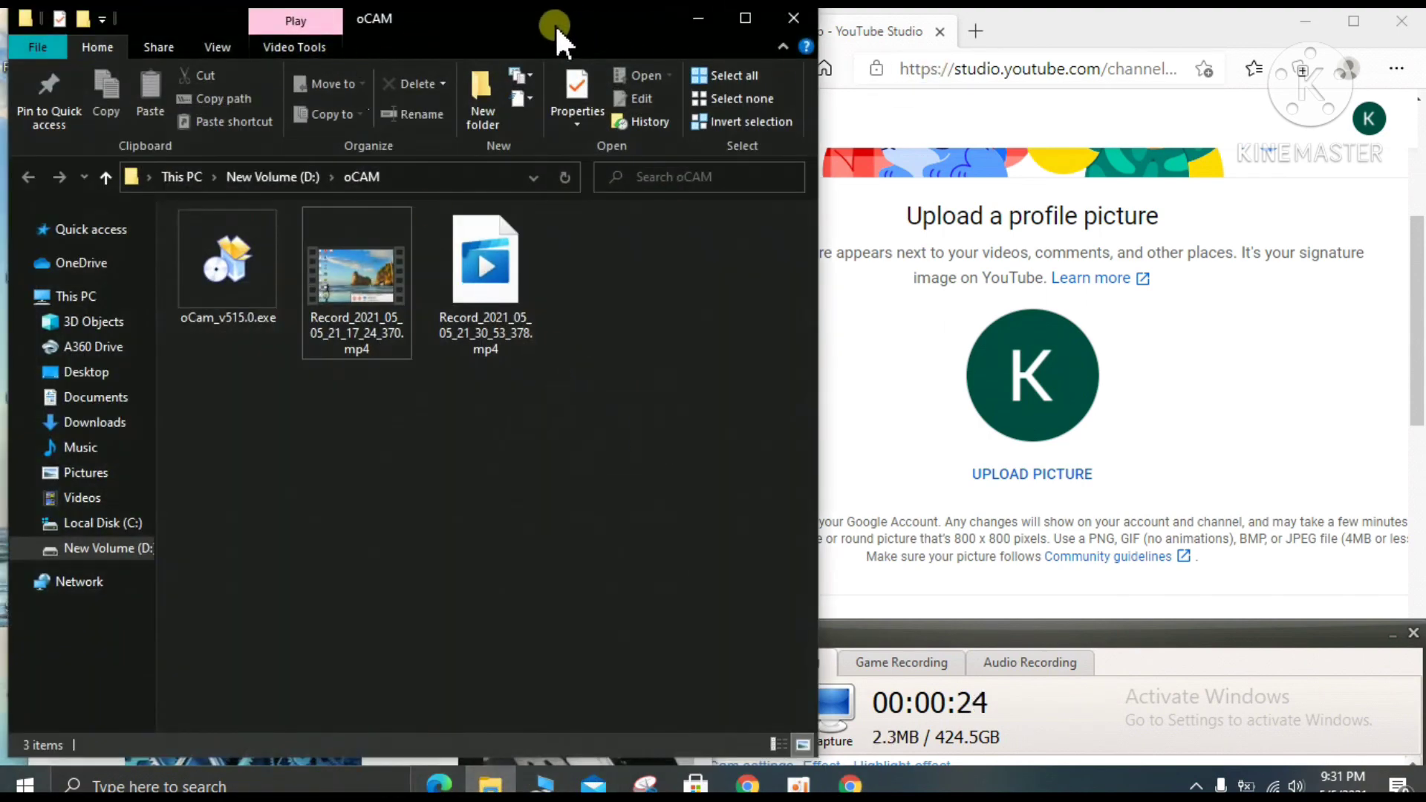
Find download.jpg in D:\The kid's Mechanic\Photos background, then minimize Explorer and Chrome
left_click_drag(546, 25, 1108, 59)
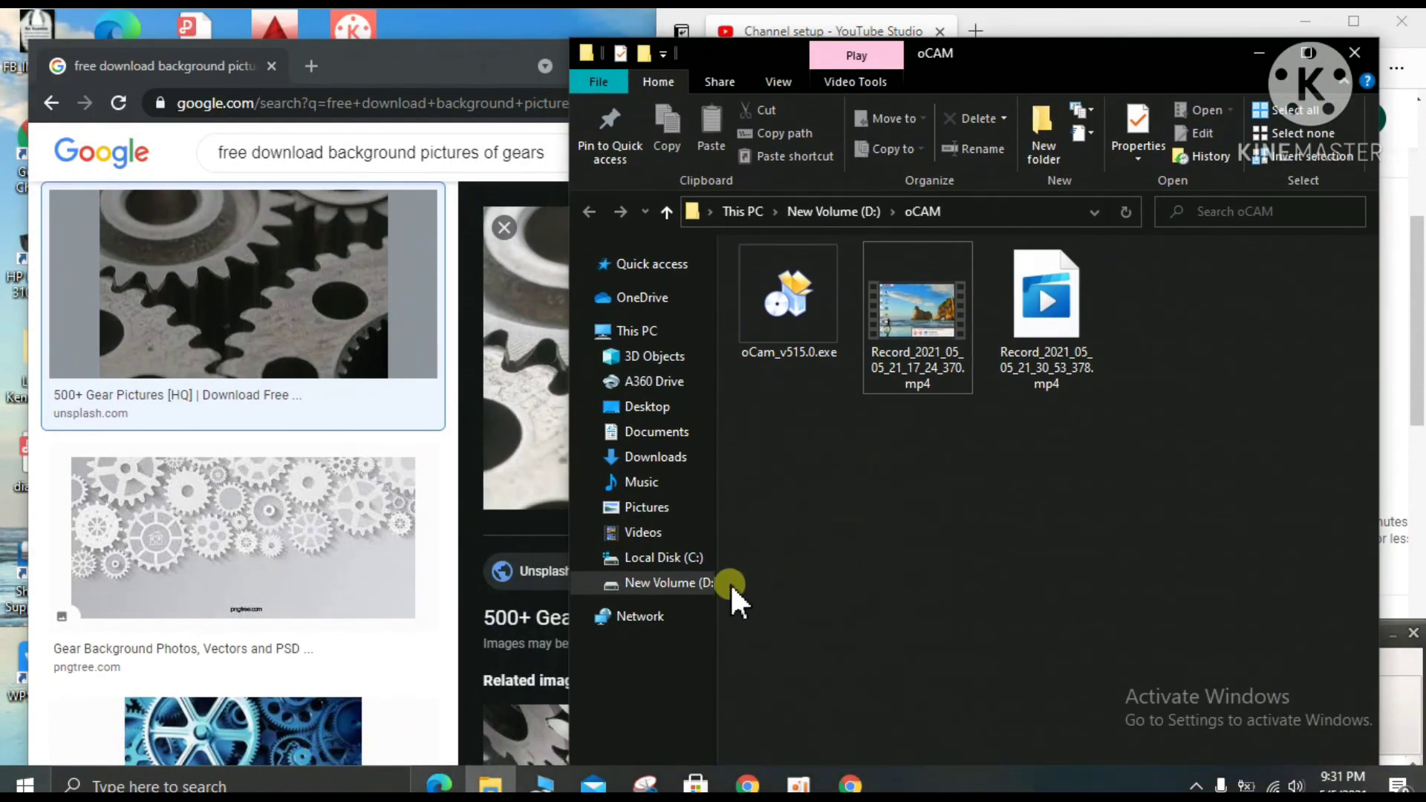
left_click(687, 584)
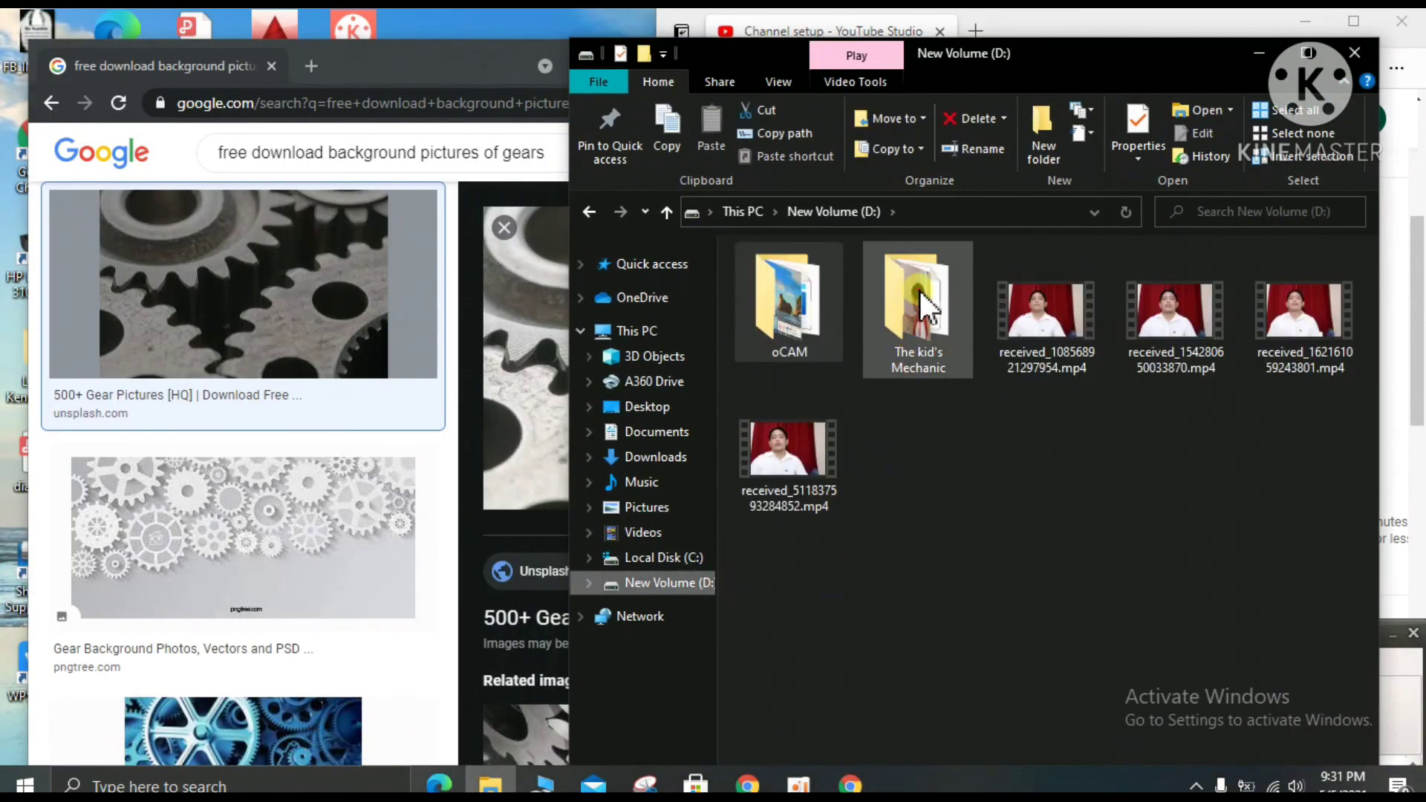
double_click(919, 291)
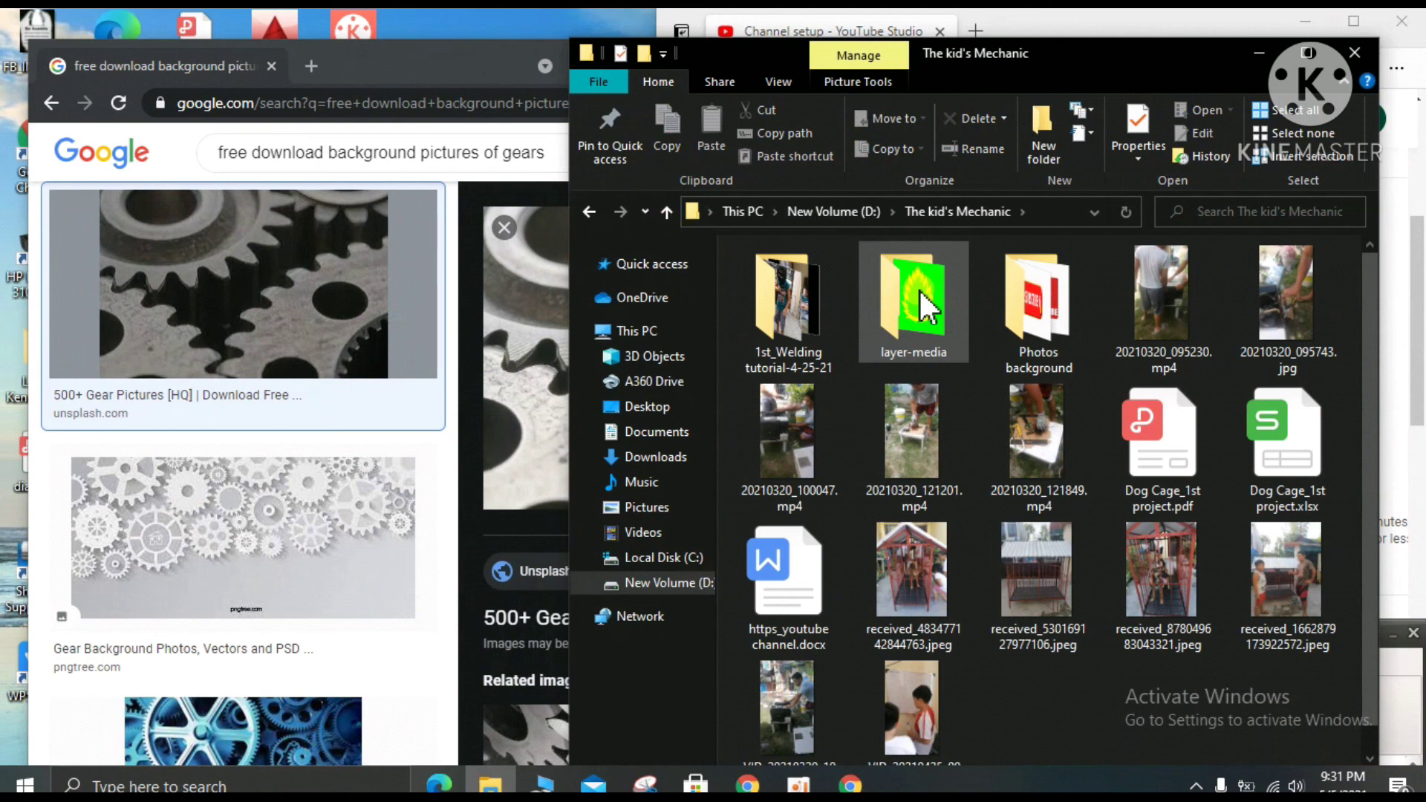
left_click(997, 294)
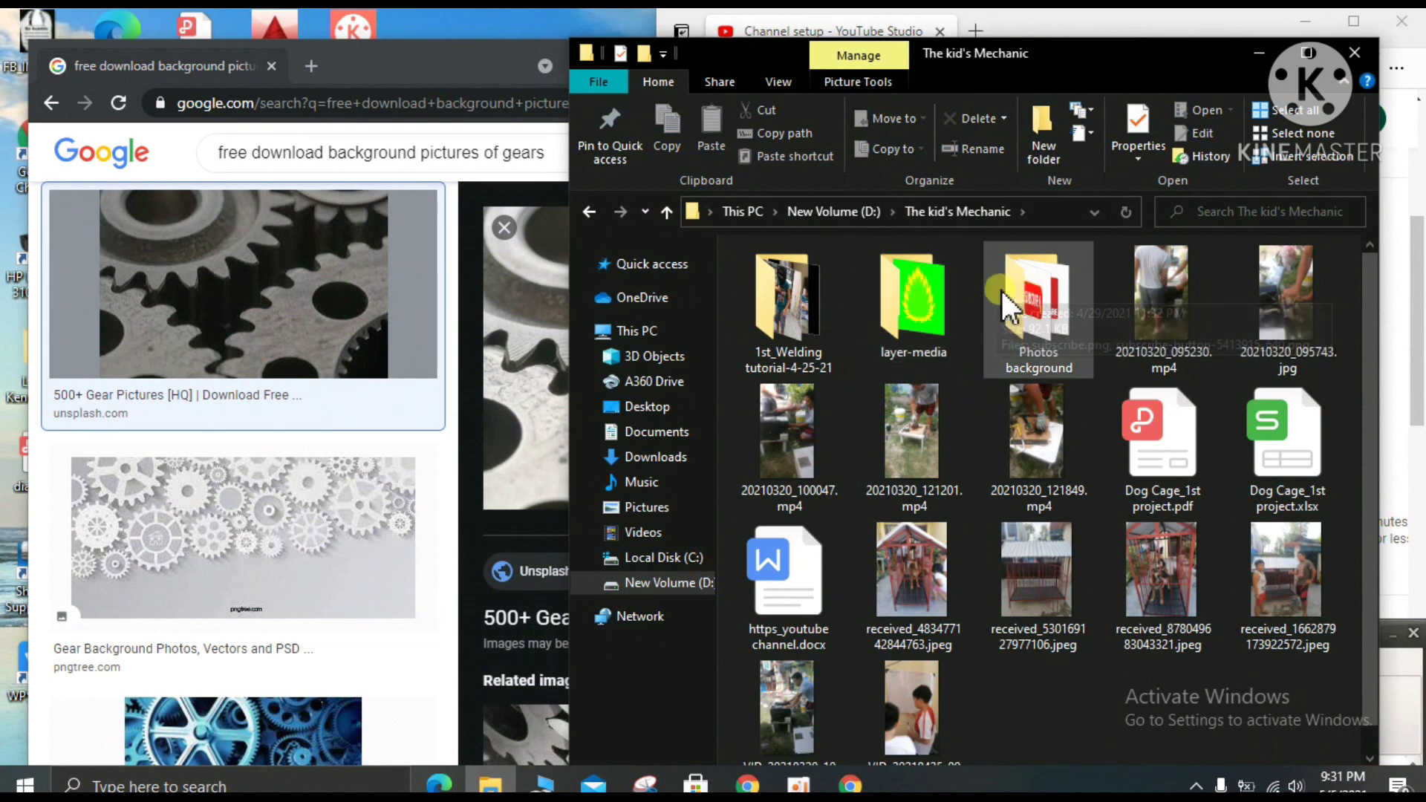
left_click(1034, 284)
double_click(1034, 284)
left_click_drag(1034, 284, 848, 477)
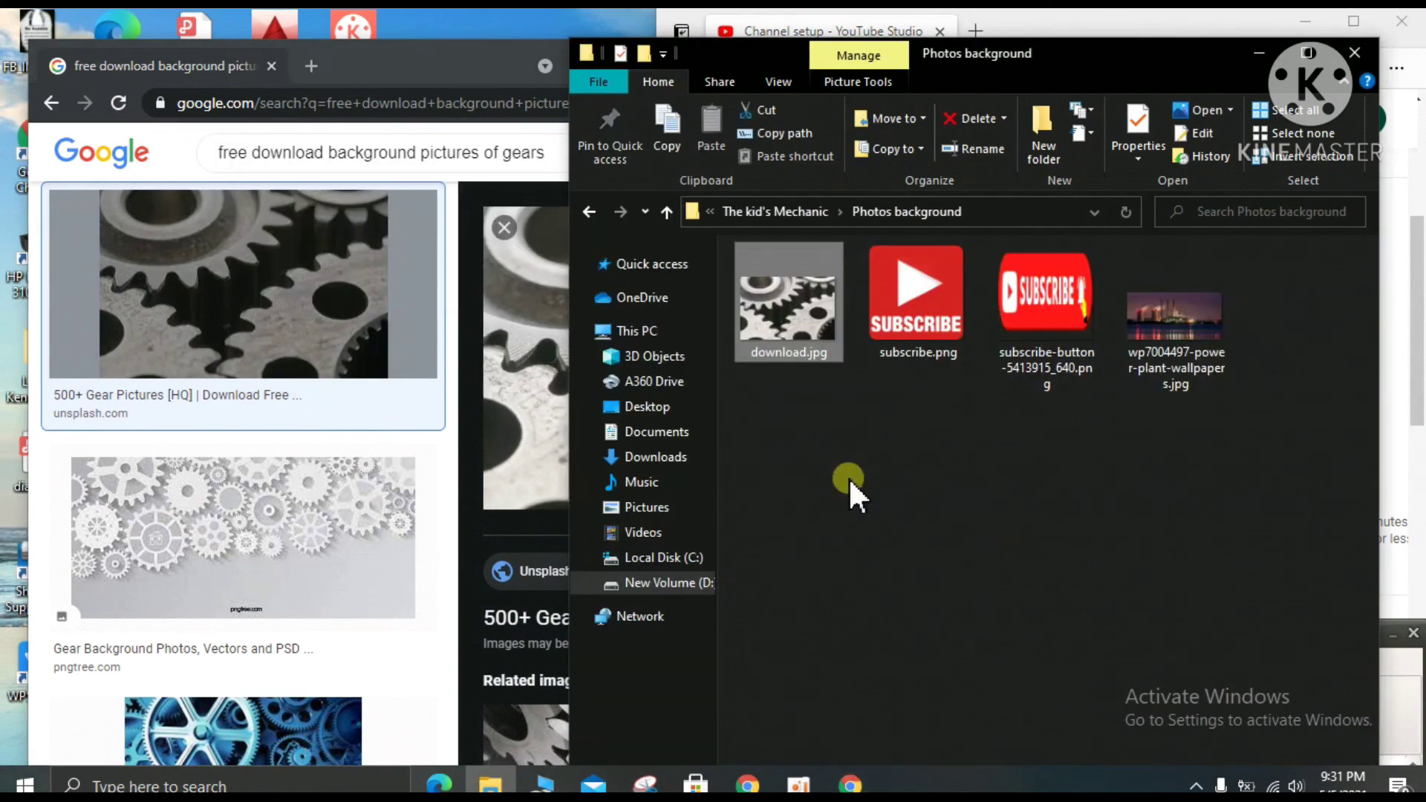
left_click(1259, 52)
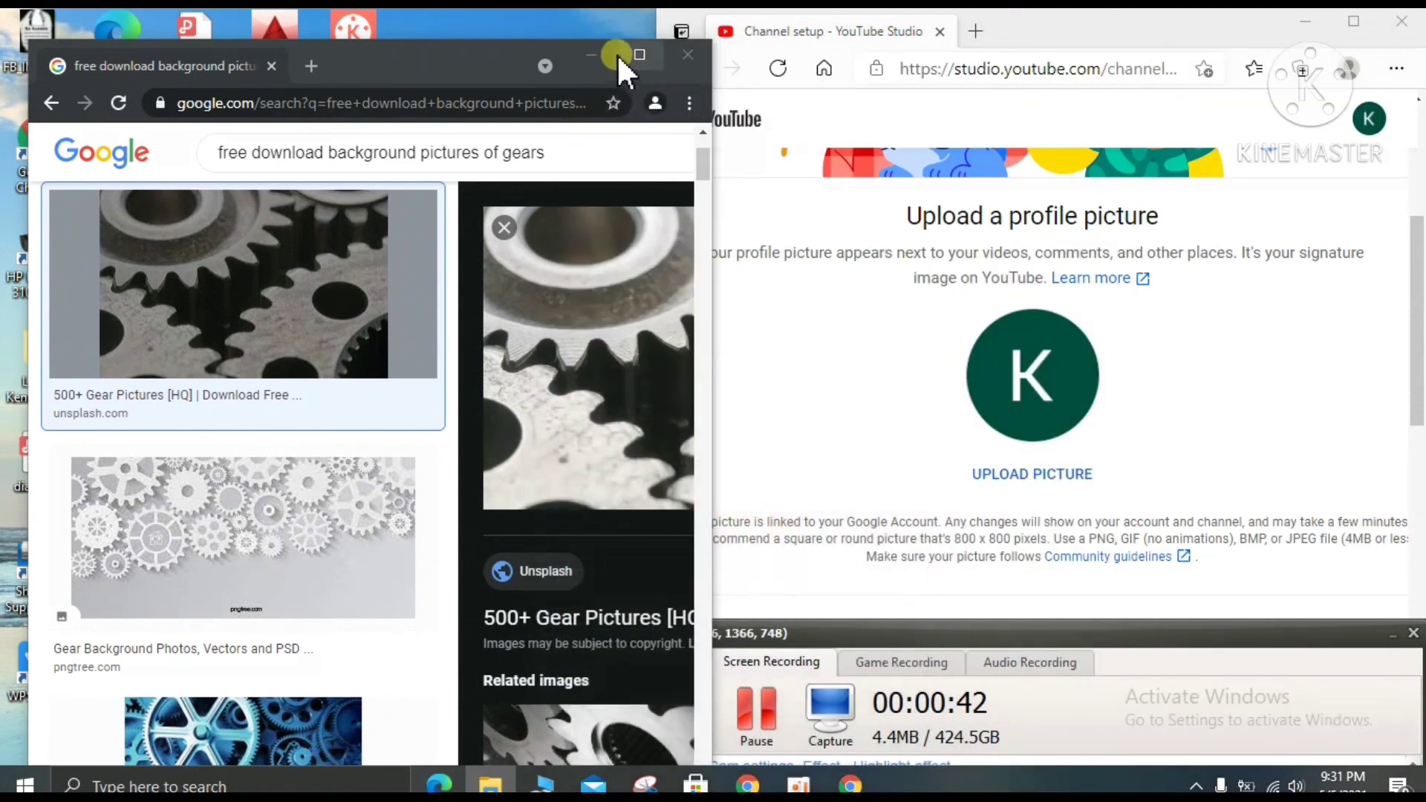
left_click(591, 51)
Maximize Edge and upload download.jpg as the channel's profile picture
left_click(1350, 21)
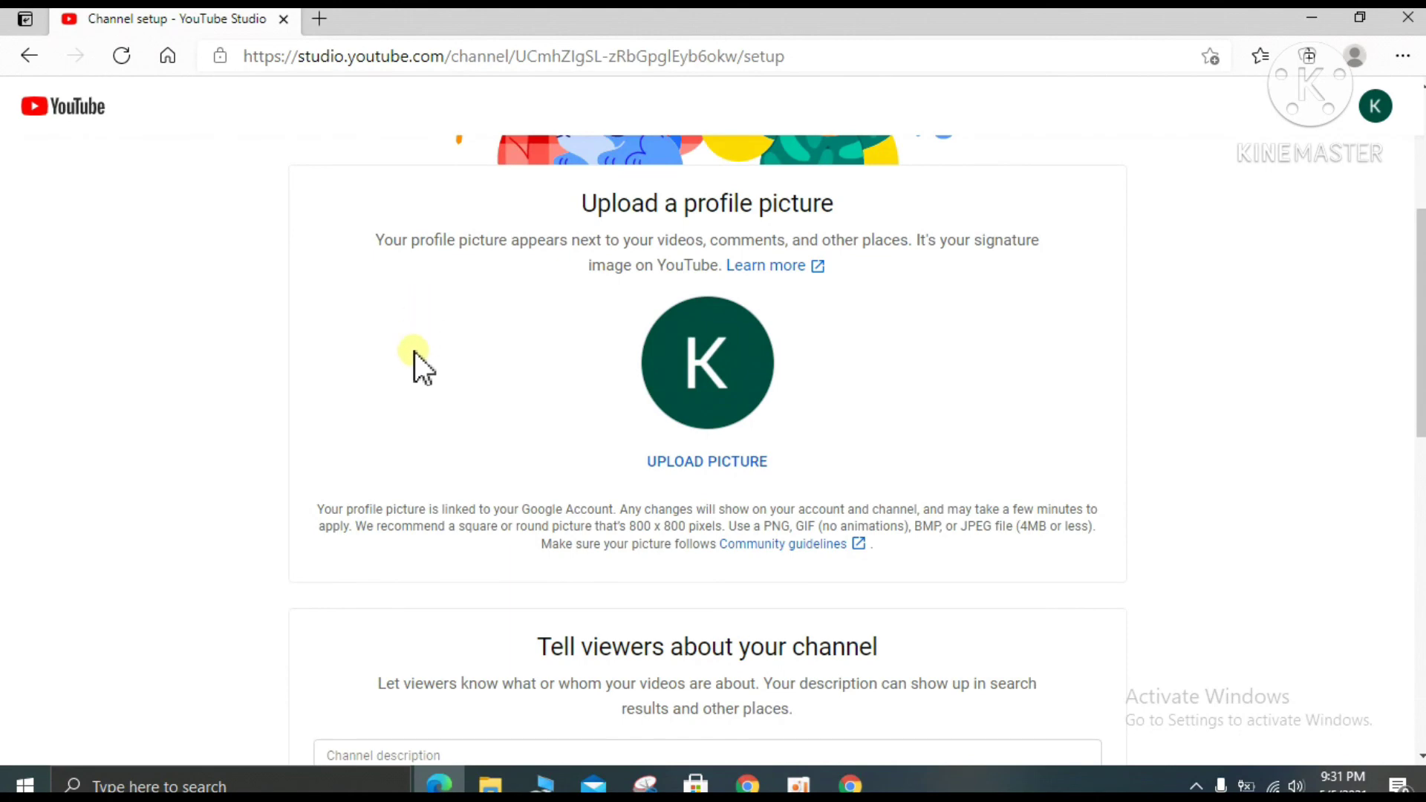
left_click(706, 463)
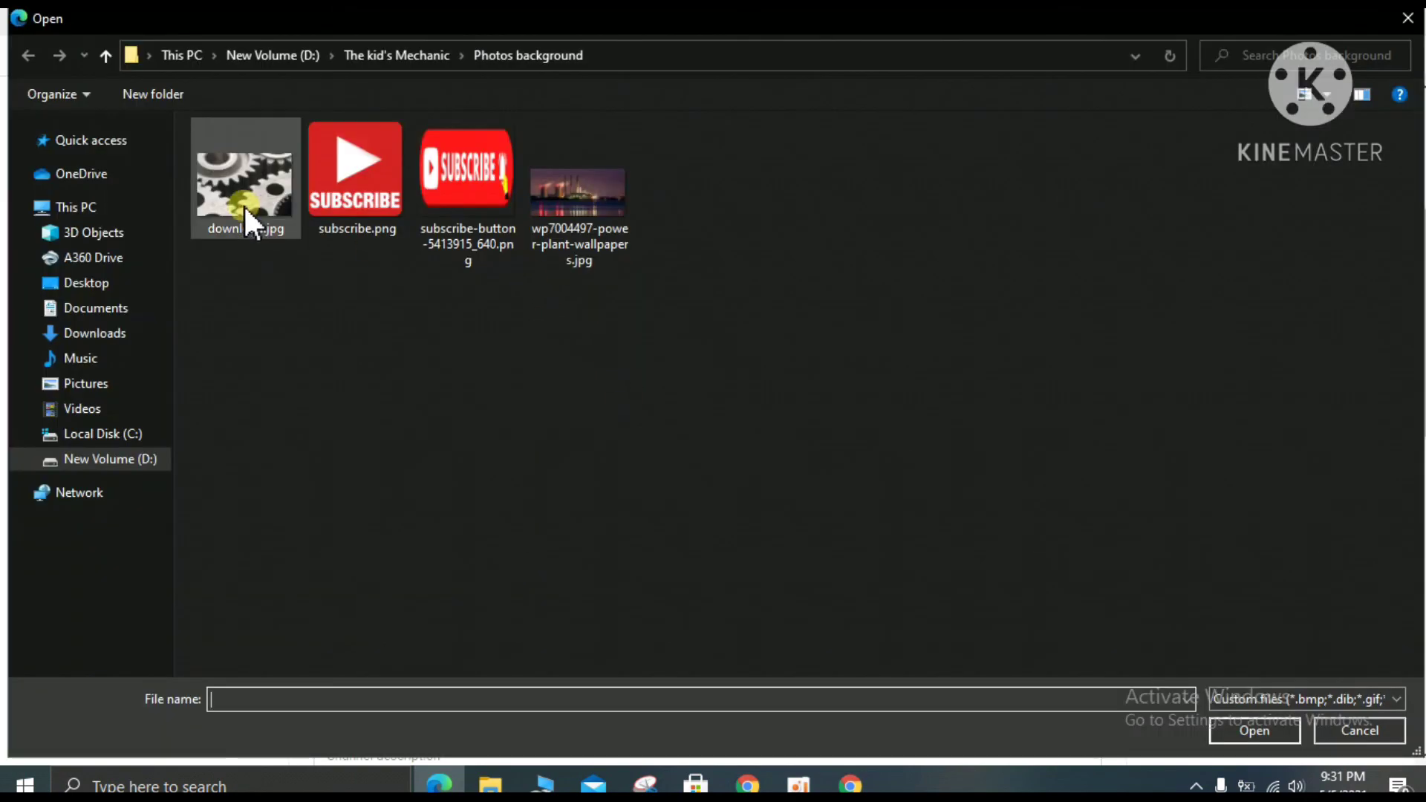
left_click(239, 190)
left_click(1255, 730)
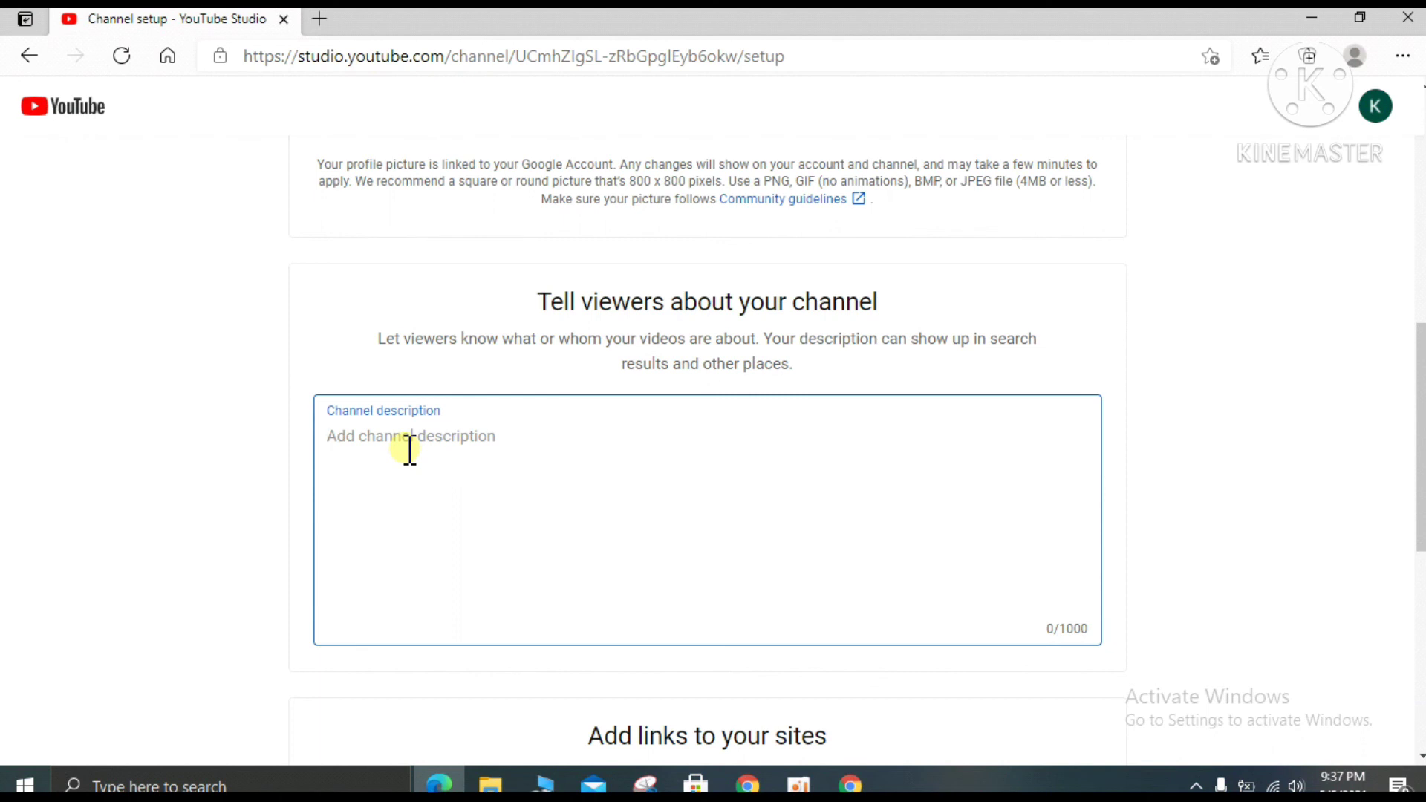
Enter 'Video tutorial, marketing, tips' as the channel description, then scroll down to Add links
type("Video tutorial")
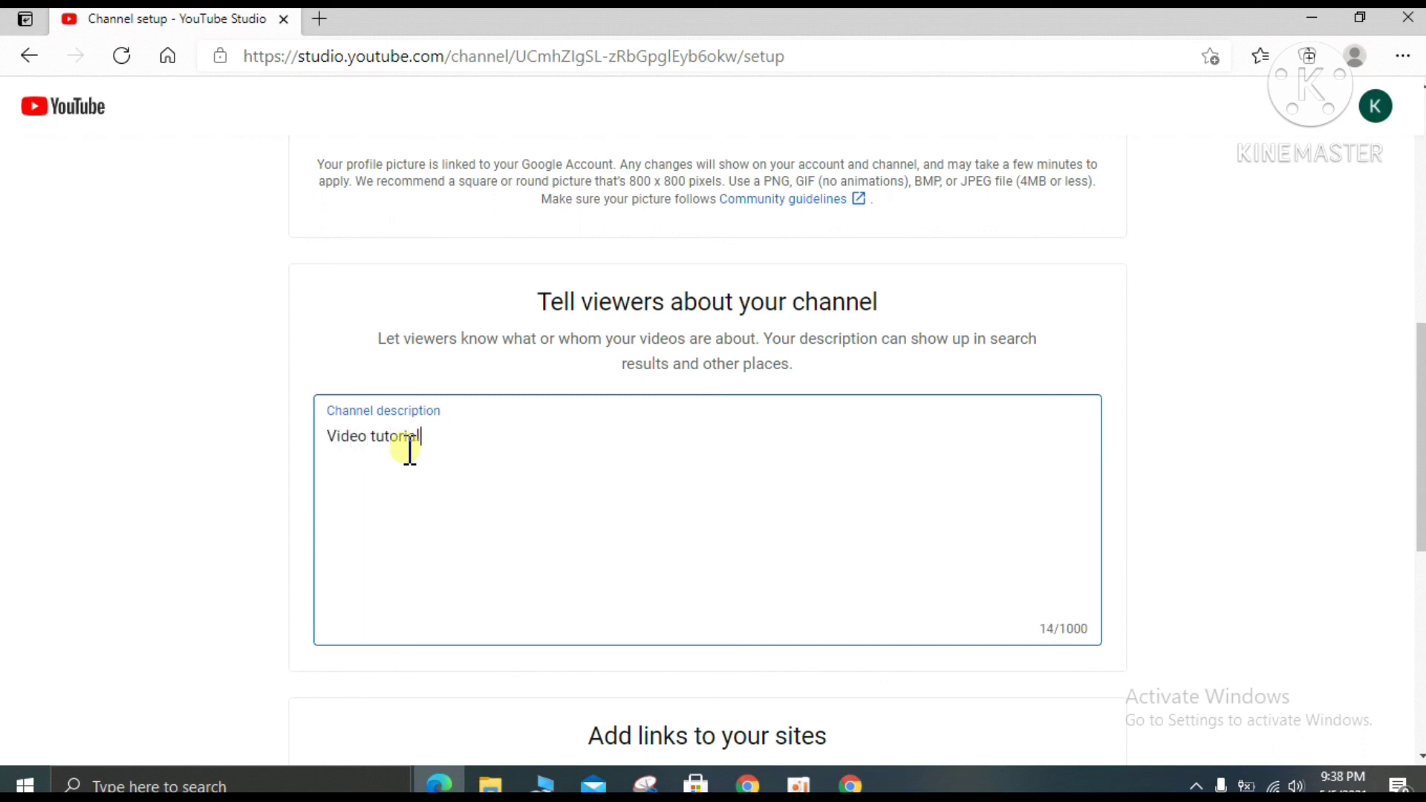
type(", marketing, tips")
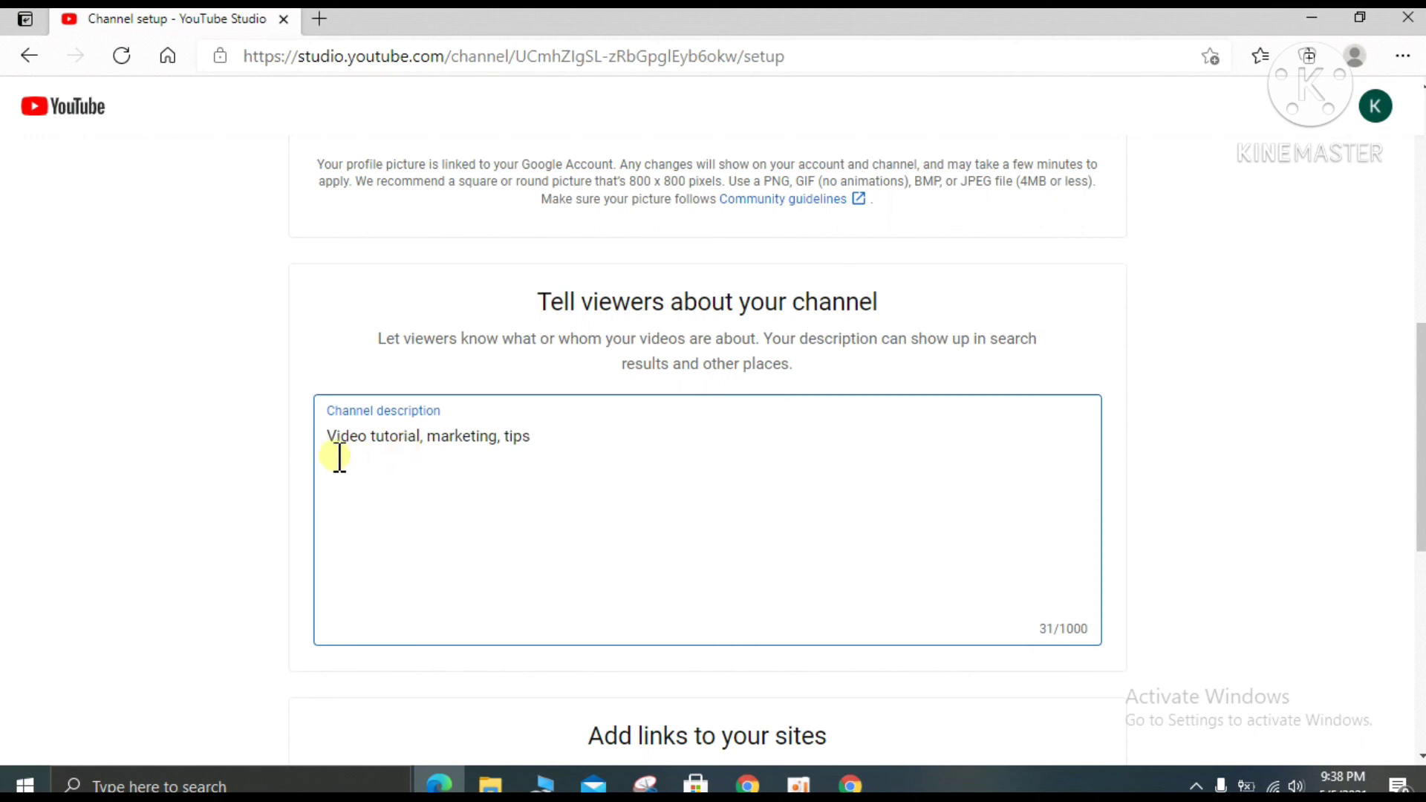
scroll(338, 457, "down", 5)
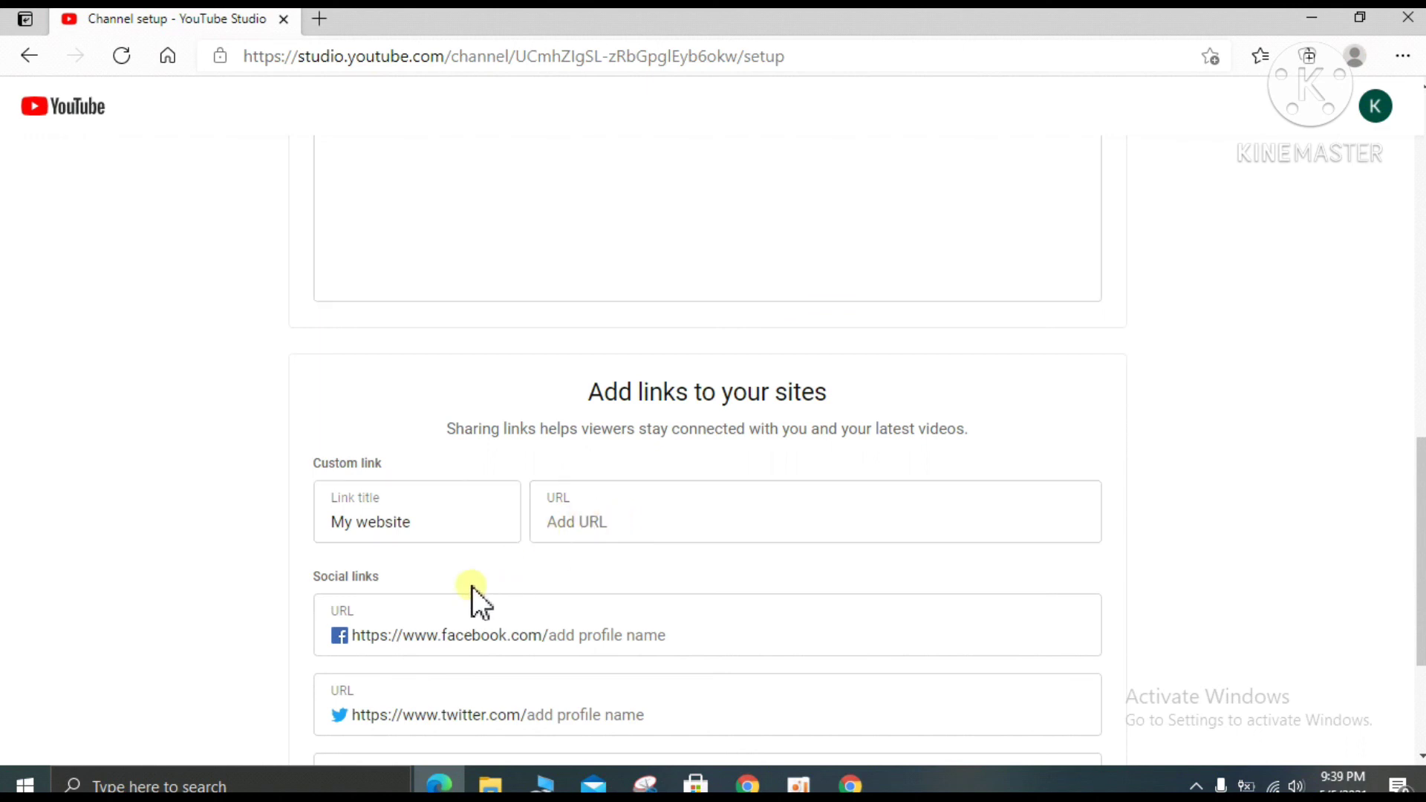
Enter the owner's profile name in the Facebook and Twitter link fields and save the channel setup
left_click(673, 645)
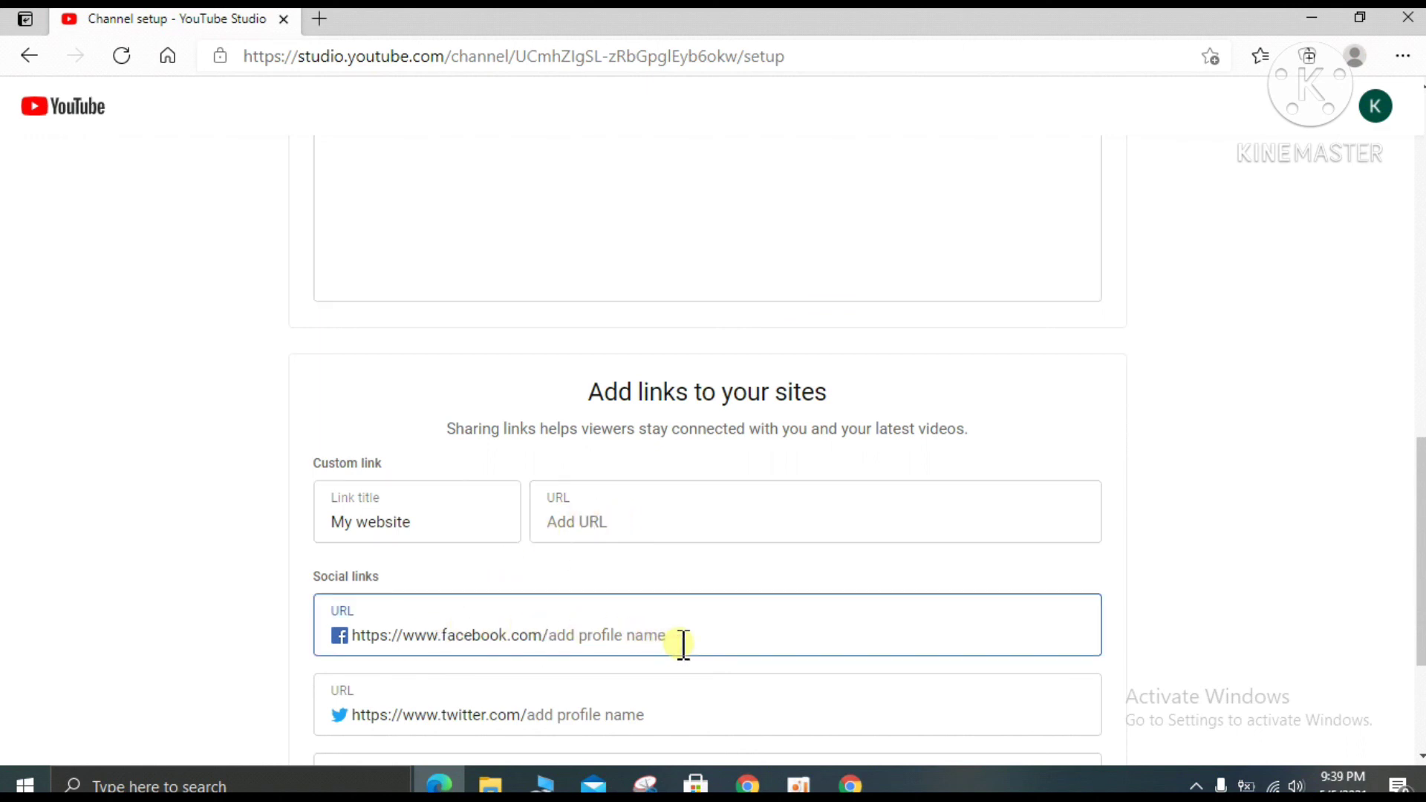
type("K")
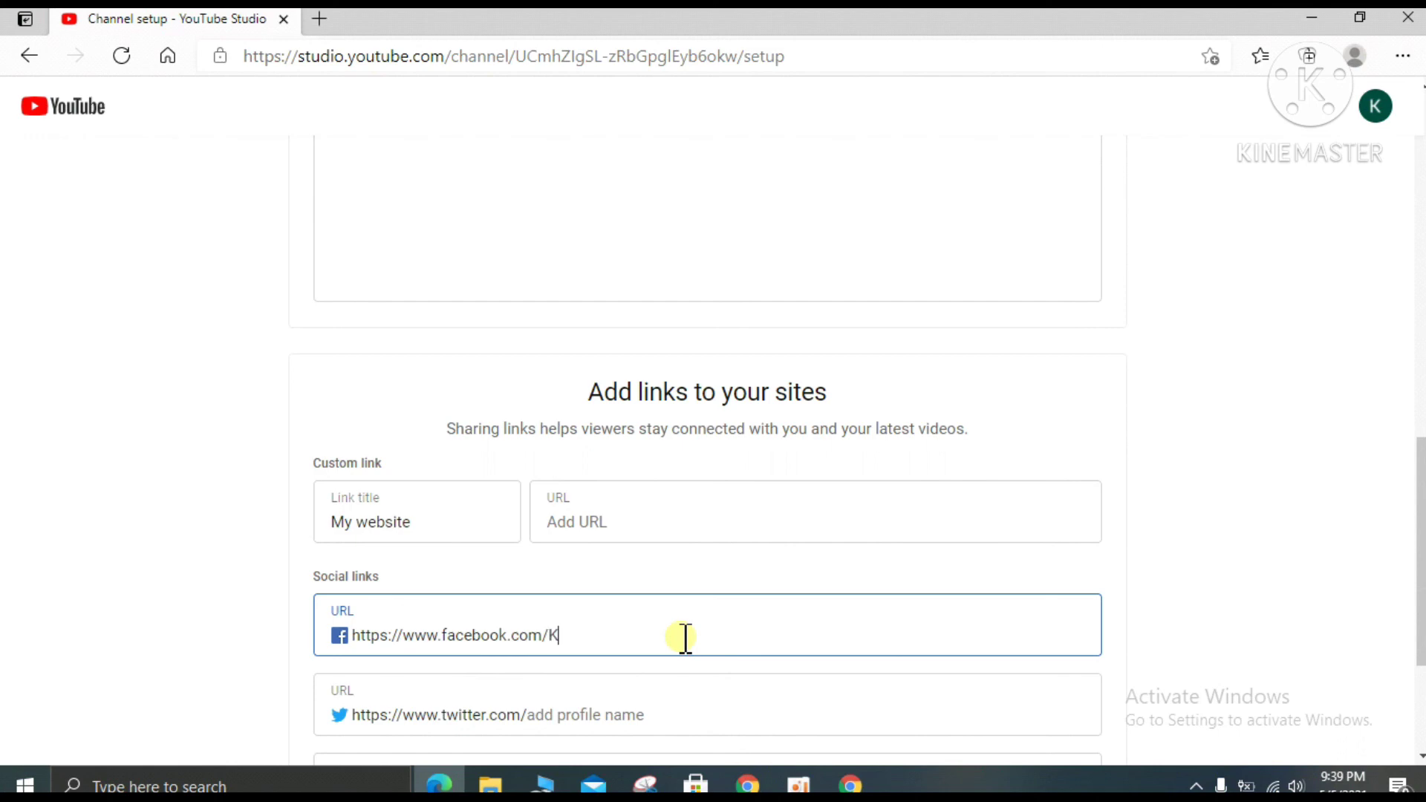
type("enneath")
left_click(672, 718)
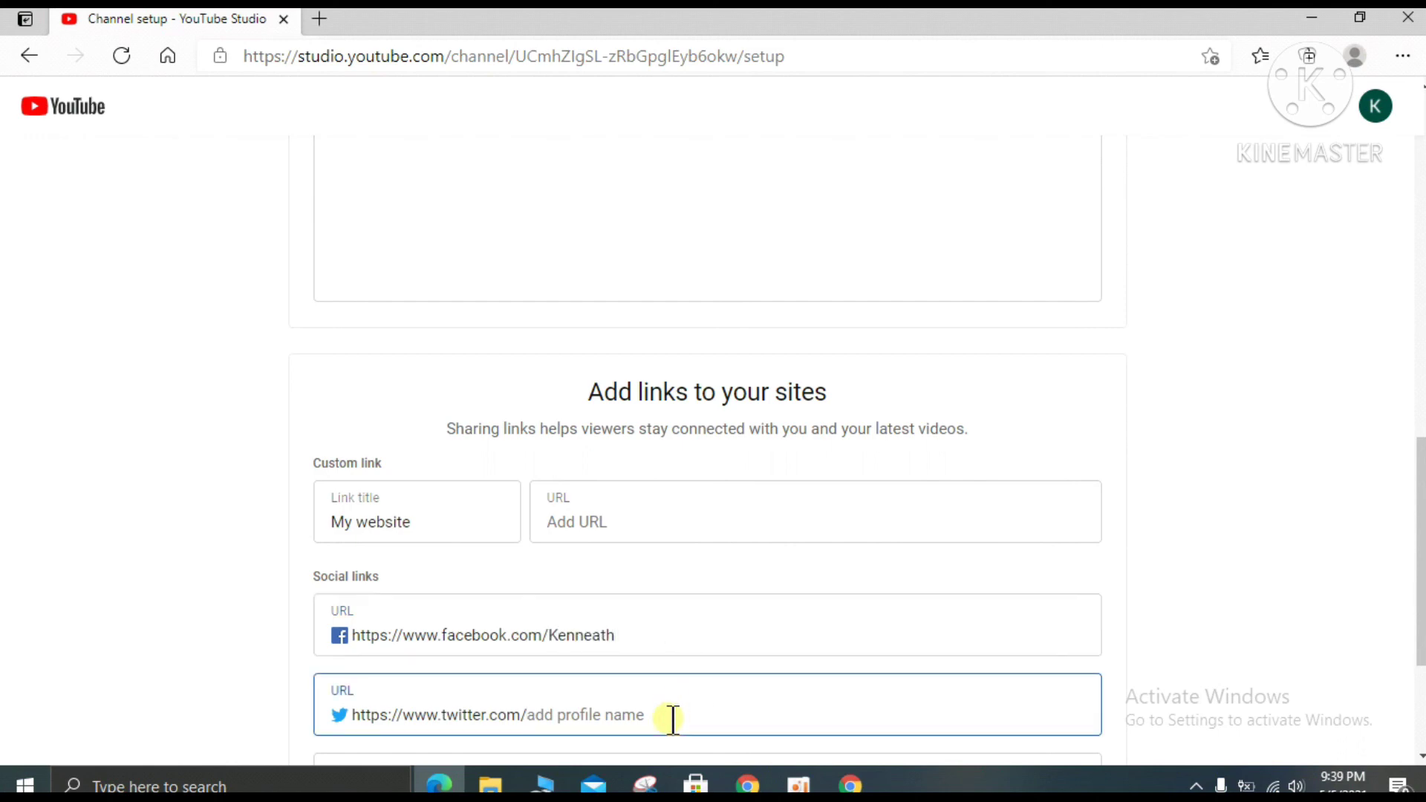
type("Kenneath")
scroll(661, 668, "down", 3)
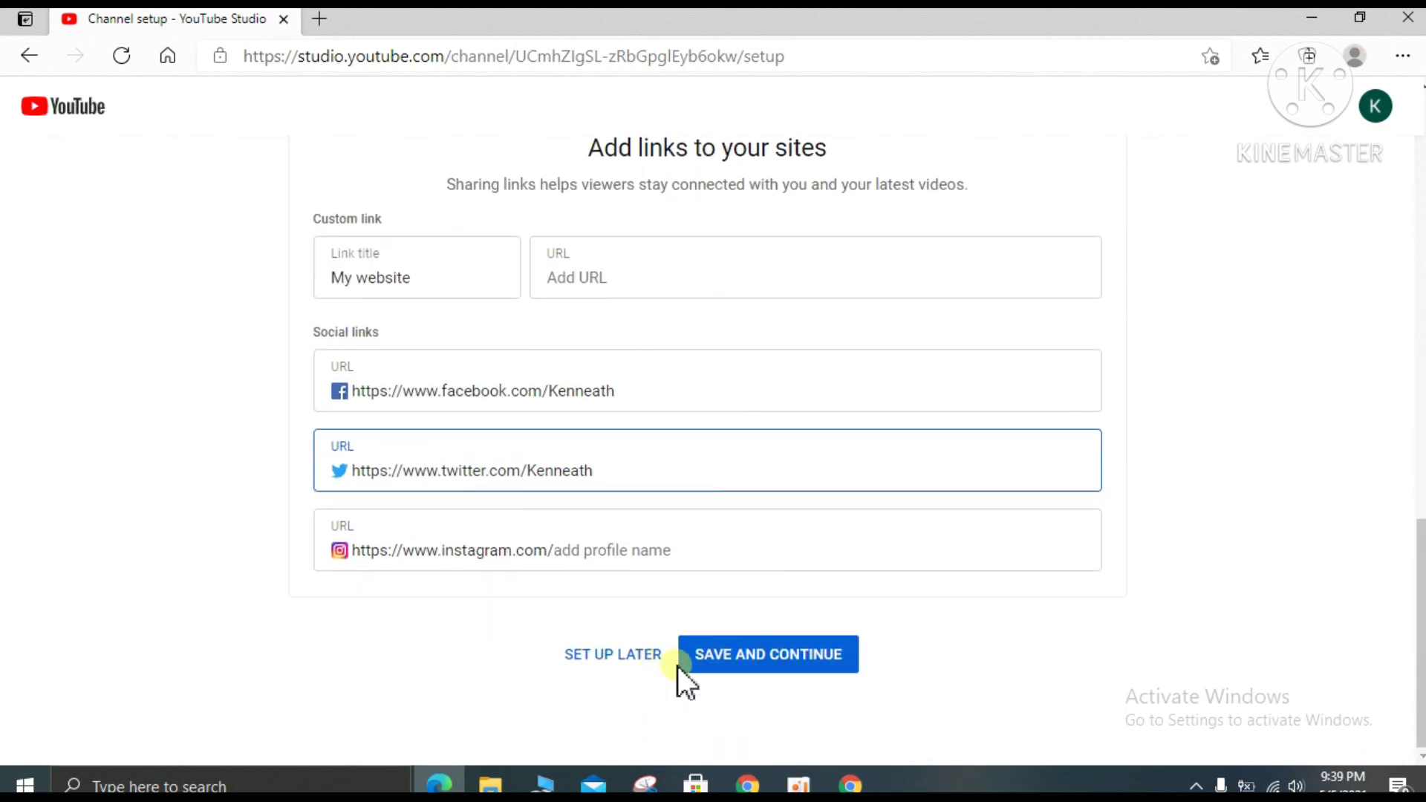
left_click(729, 656)
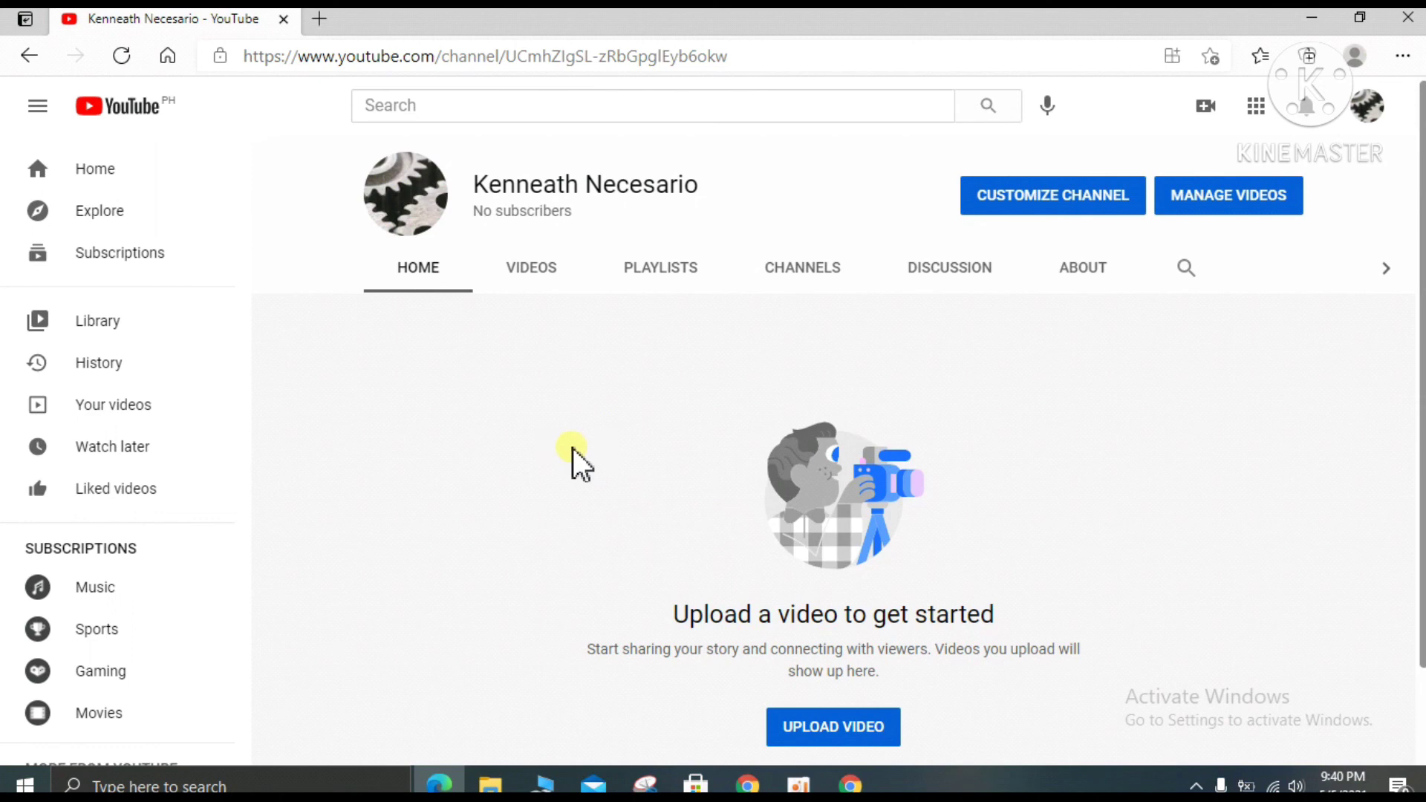
Start a video upload from the new channel page and bring up Studio's Upload videos dialog
left_click(830, 732)
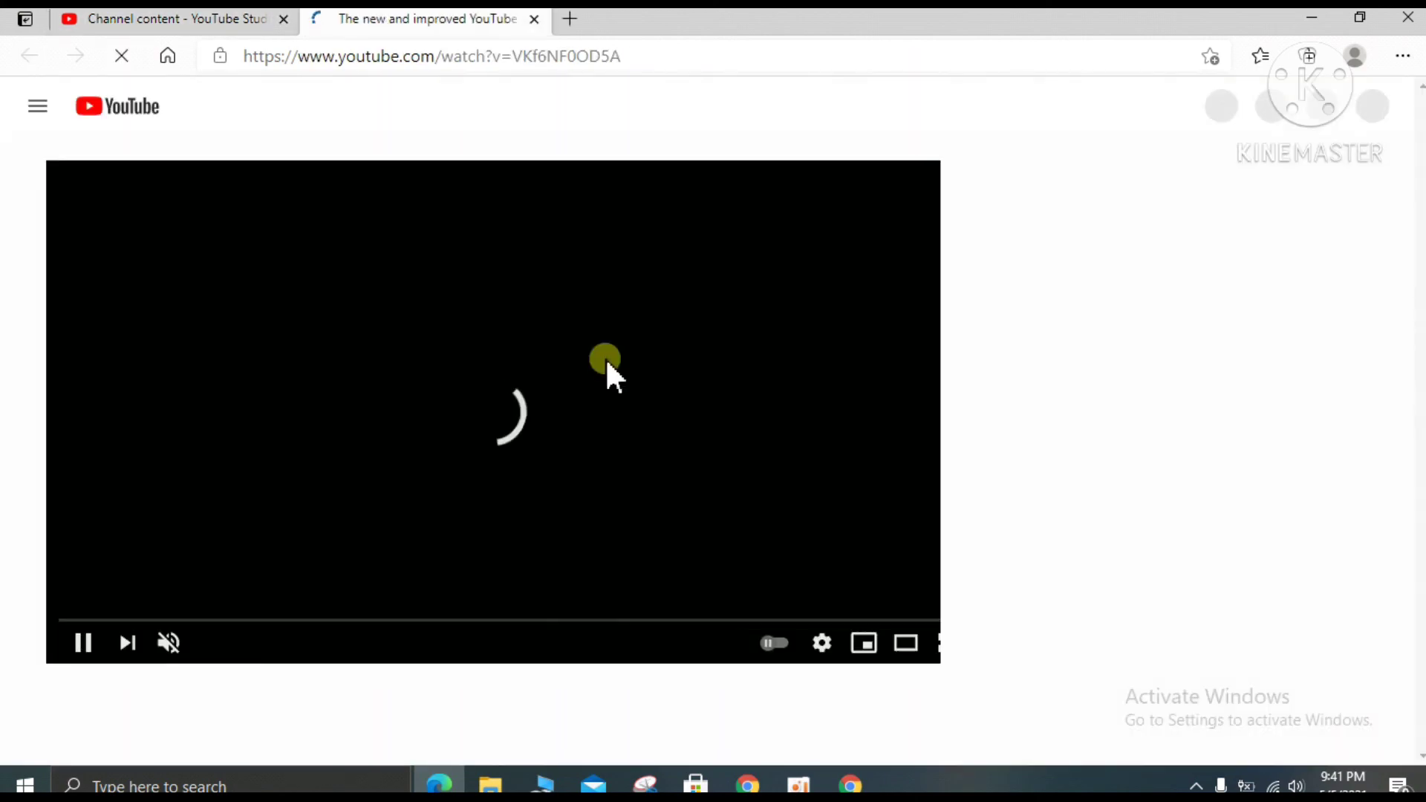
scroll(600, 365, "down", 5)
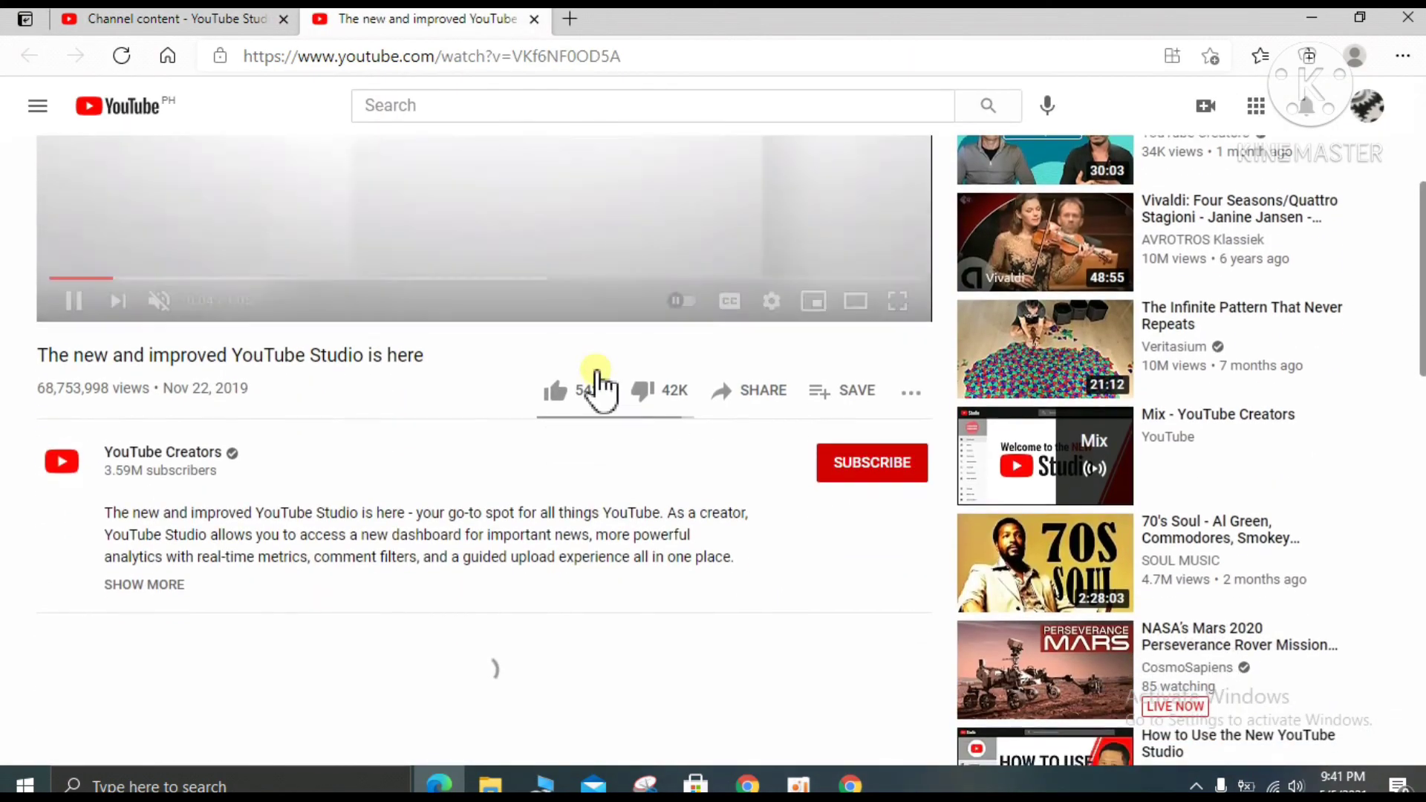
left_click(127, 22)
left_click(678, 548)
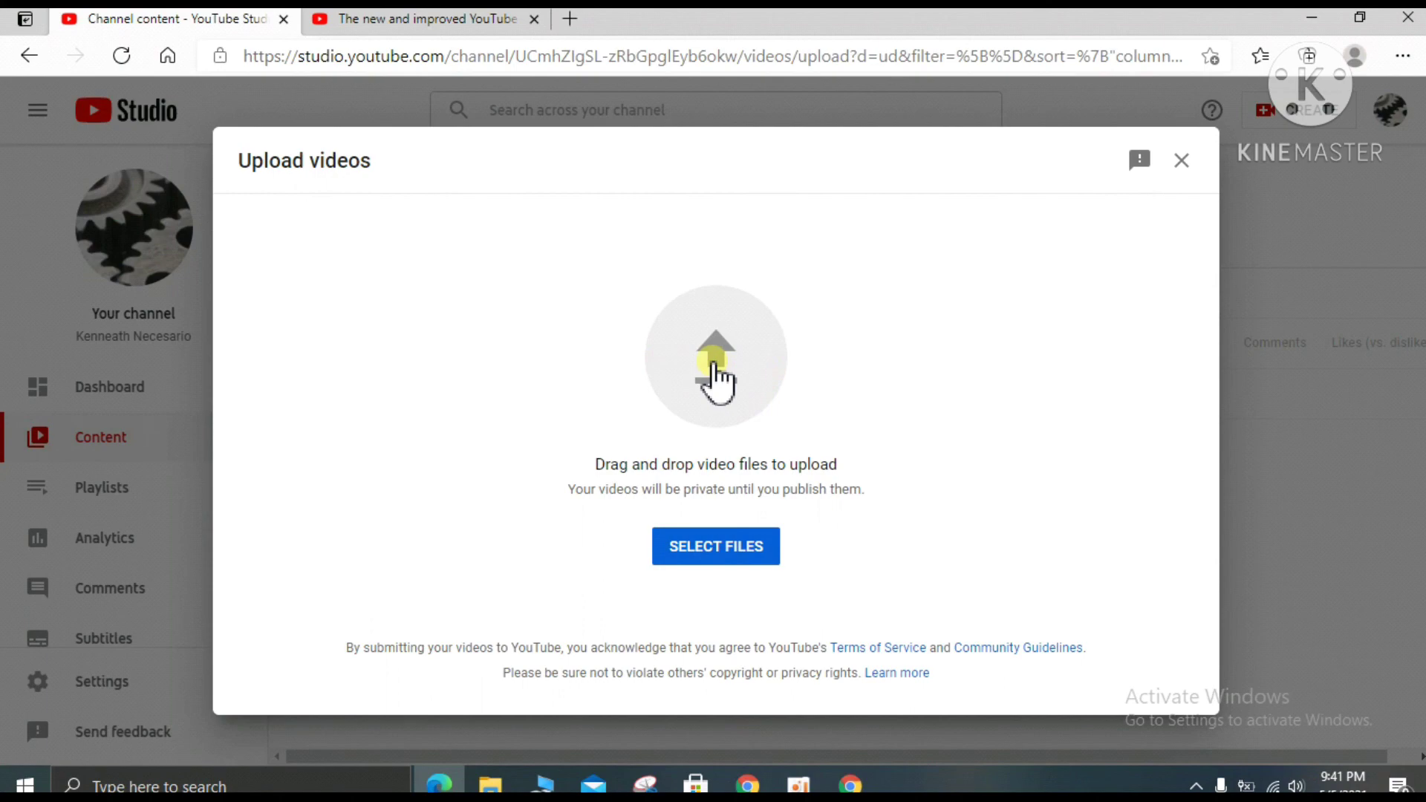
Pick 5.mp4 from D:\The kid's Mechanic\1st_Welding tutorial-4-25-21 and start uploading it
left_click(715, 549)
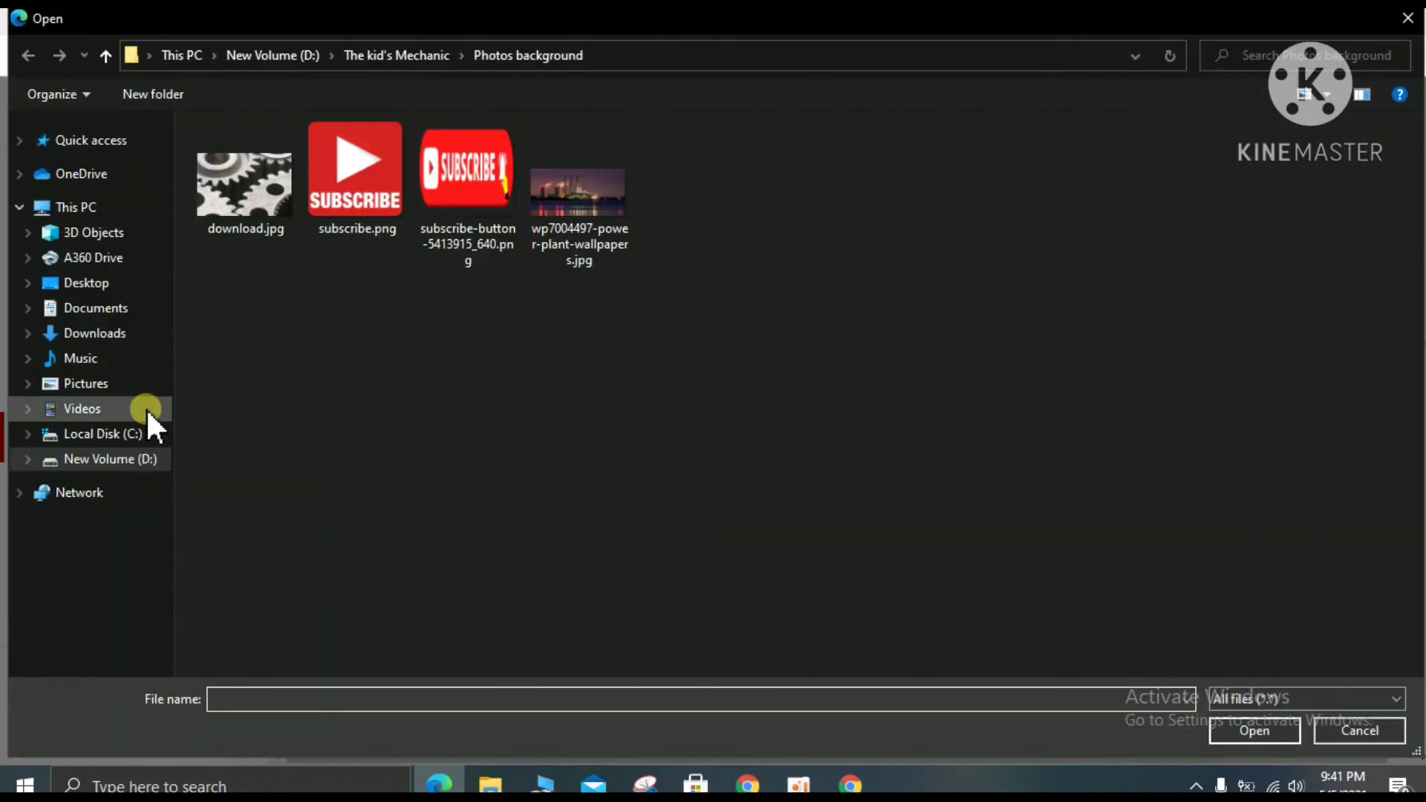
left_click(118, 461)
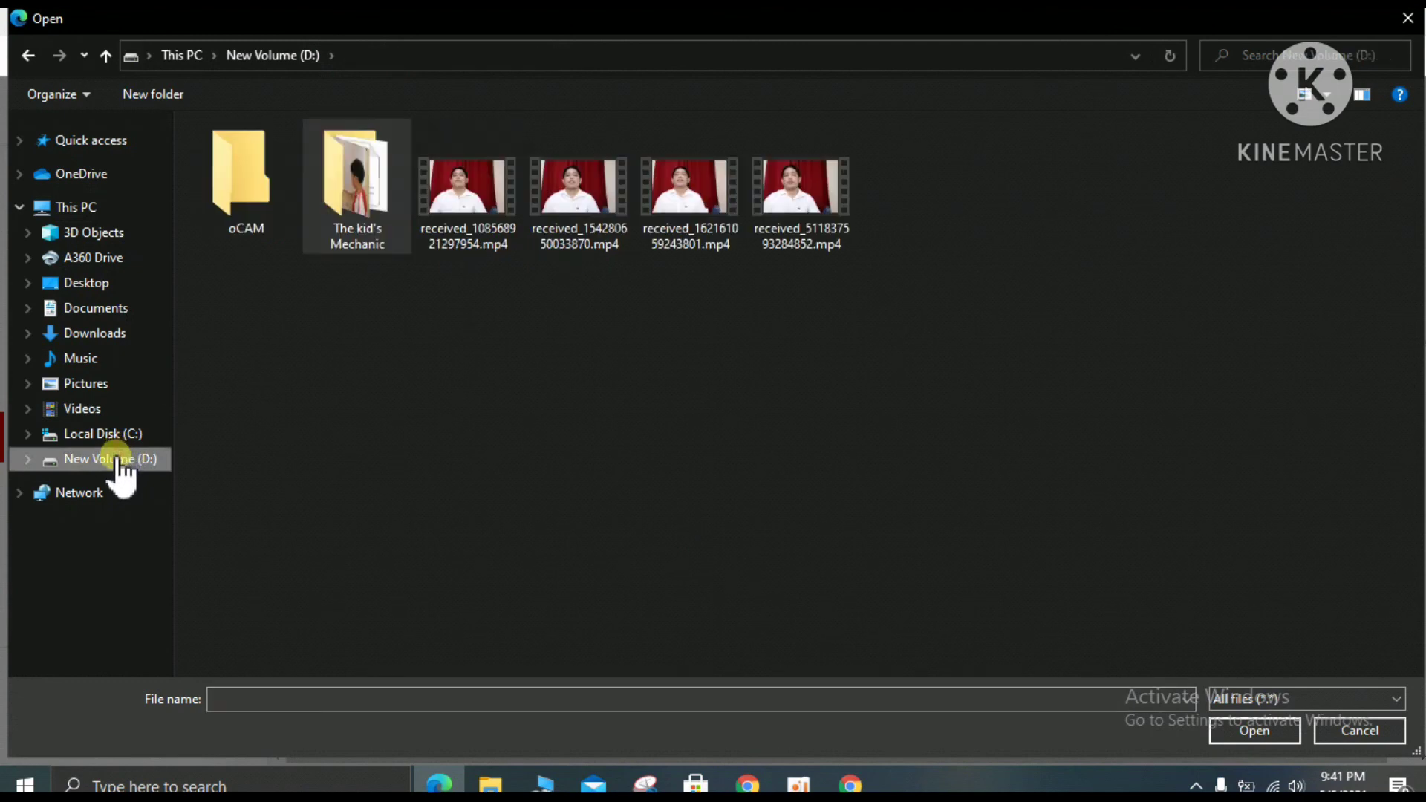
left_click(319, 214)
double_click(356, 197)
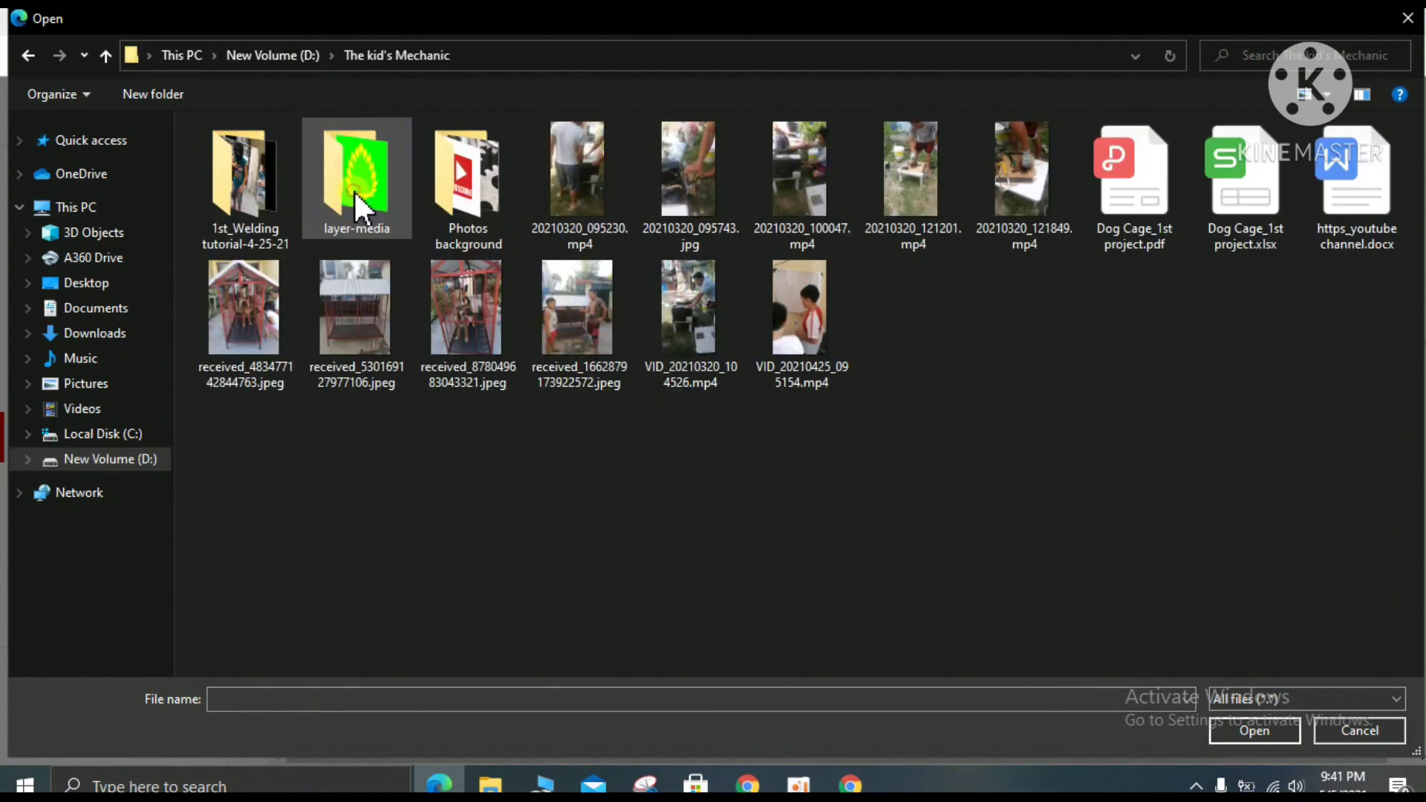
left_click(1013, 401)
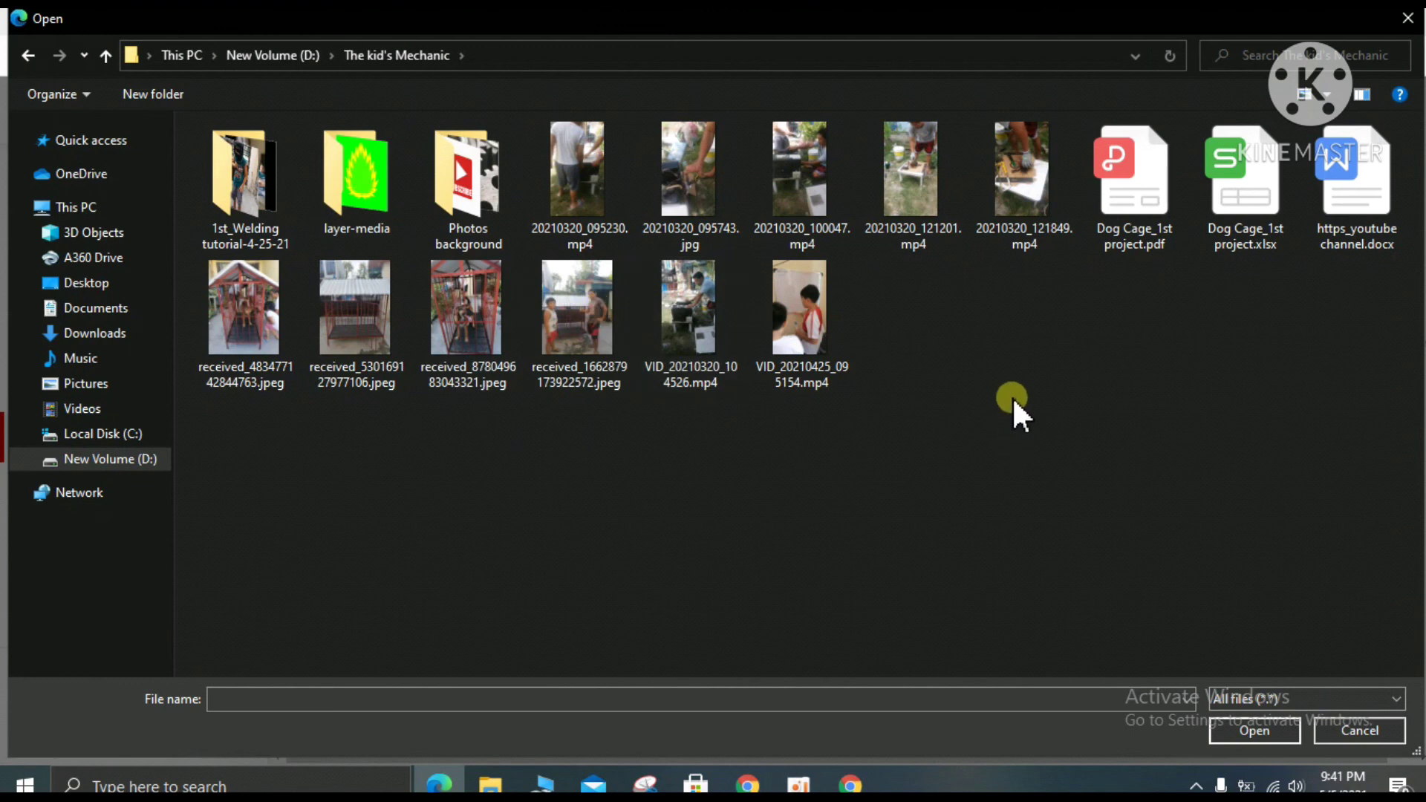
left_click(572, 194)
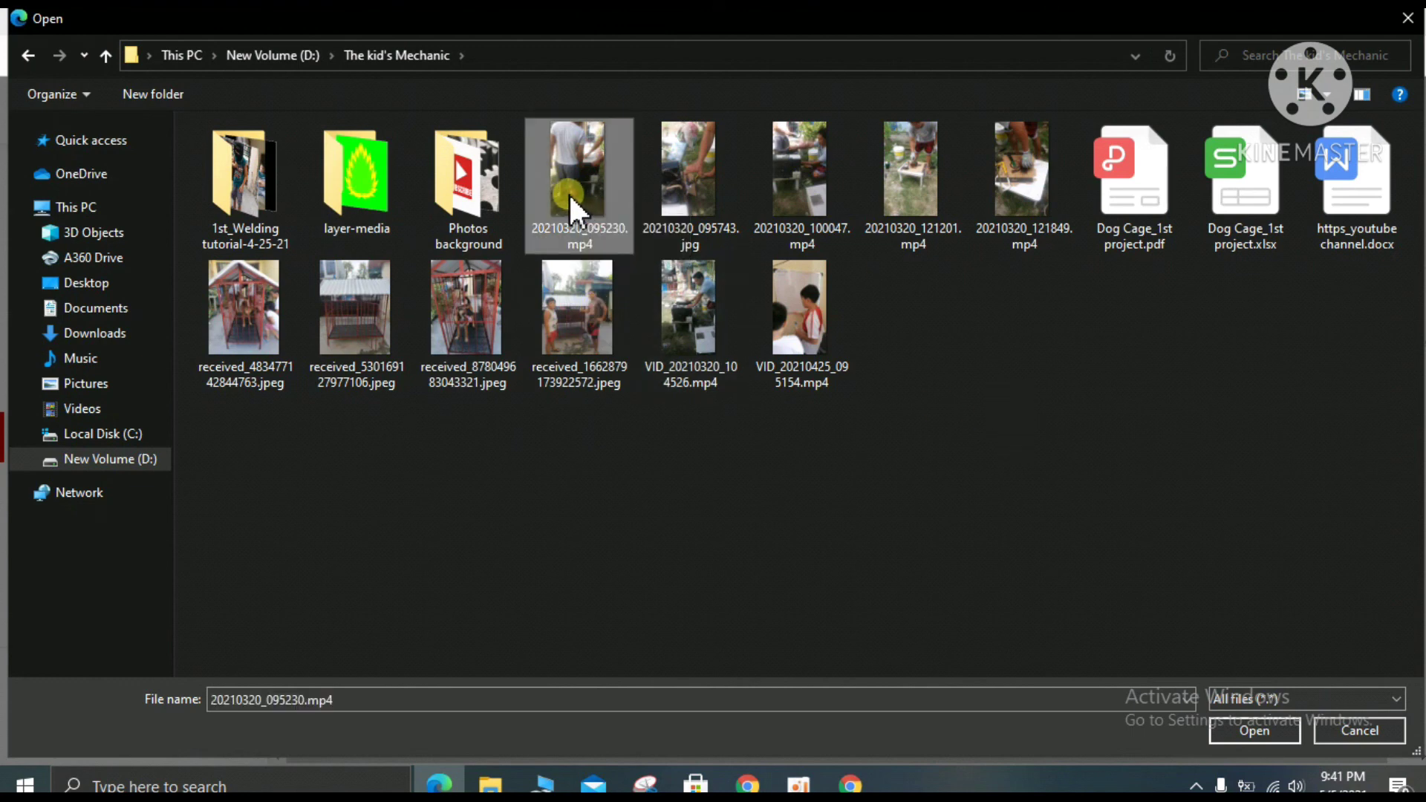
double_click(257, 180)
left_click(484, 186)
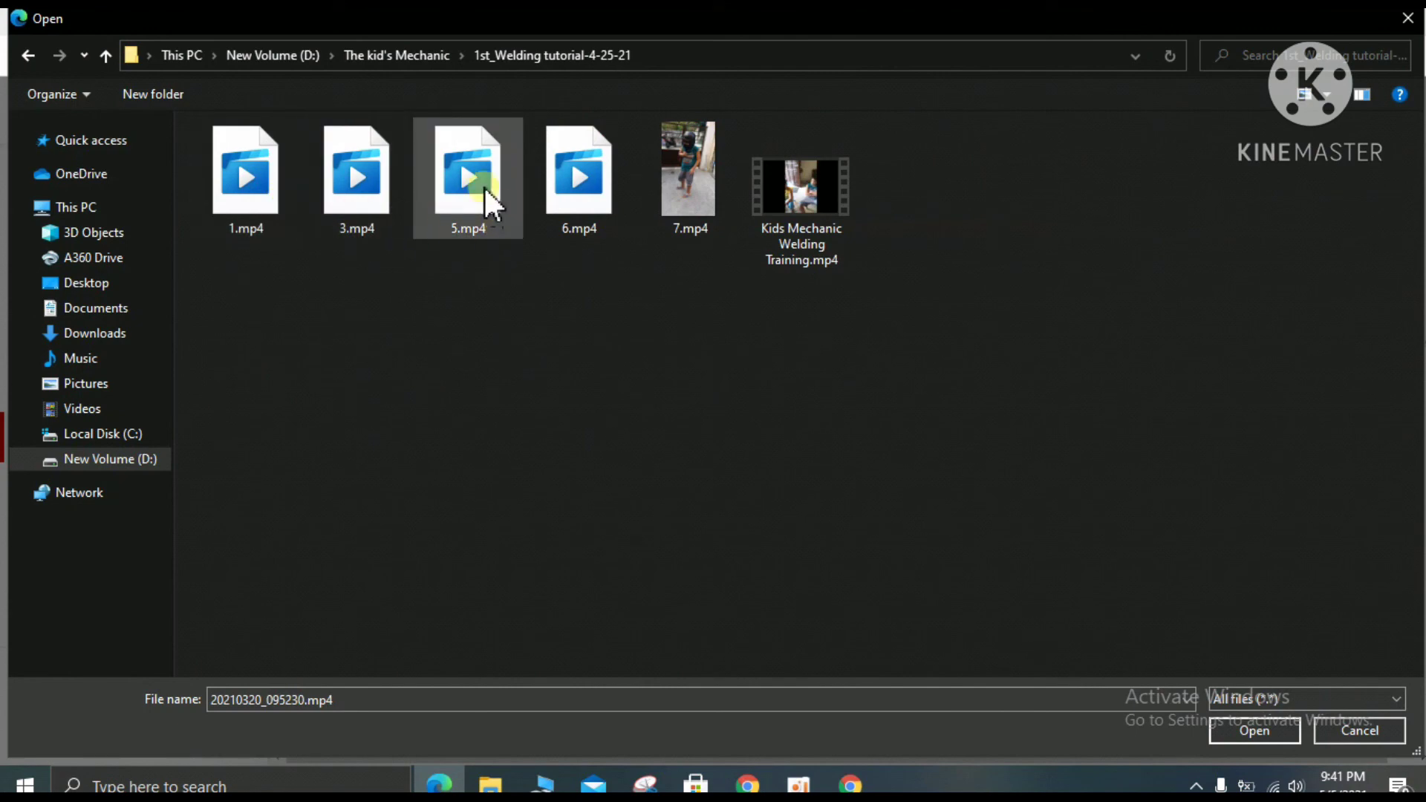
left_click(470, 179)
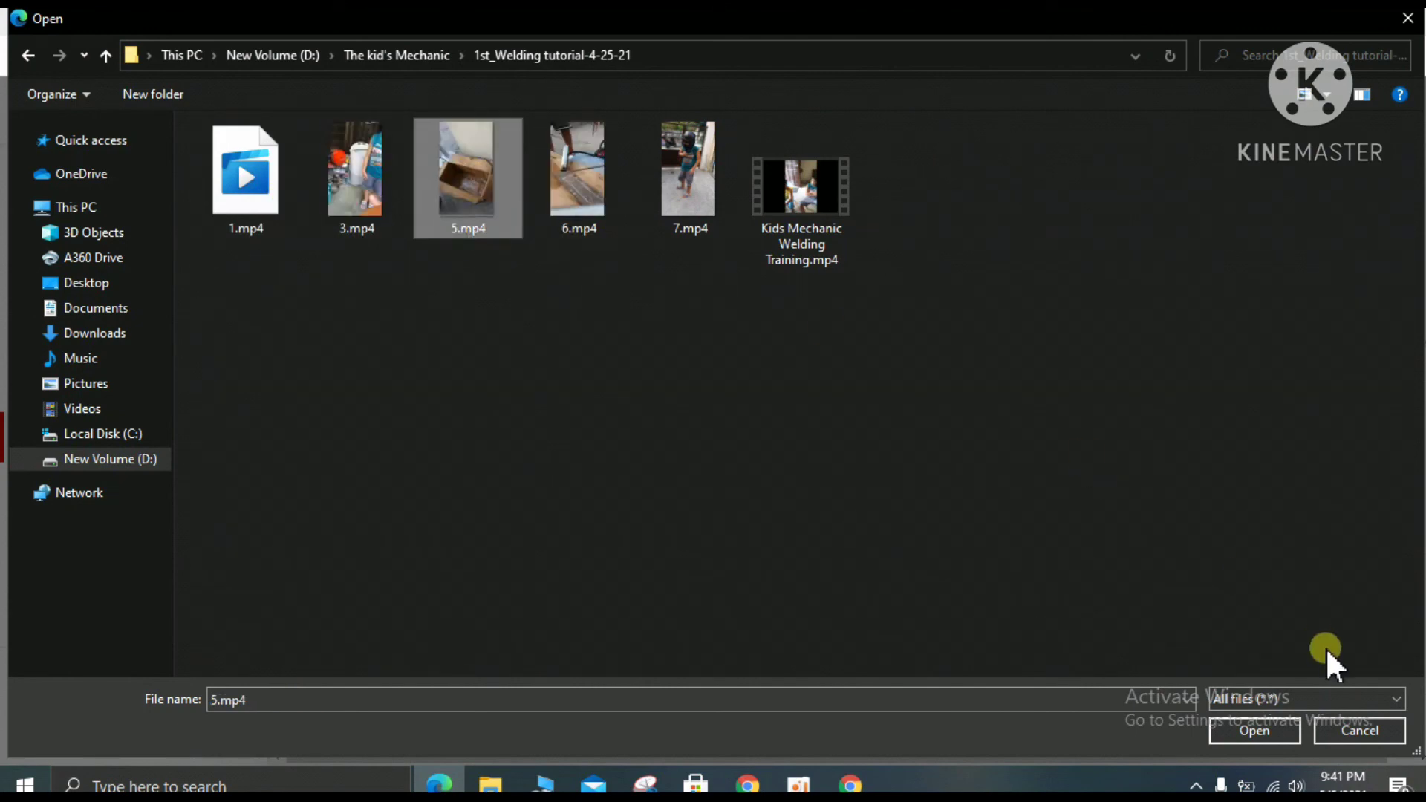
left_click(1255, 730)
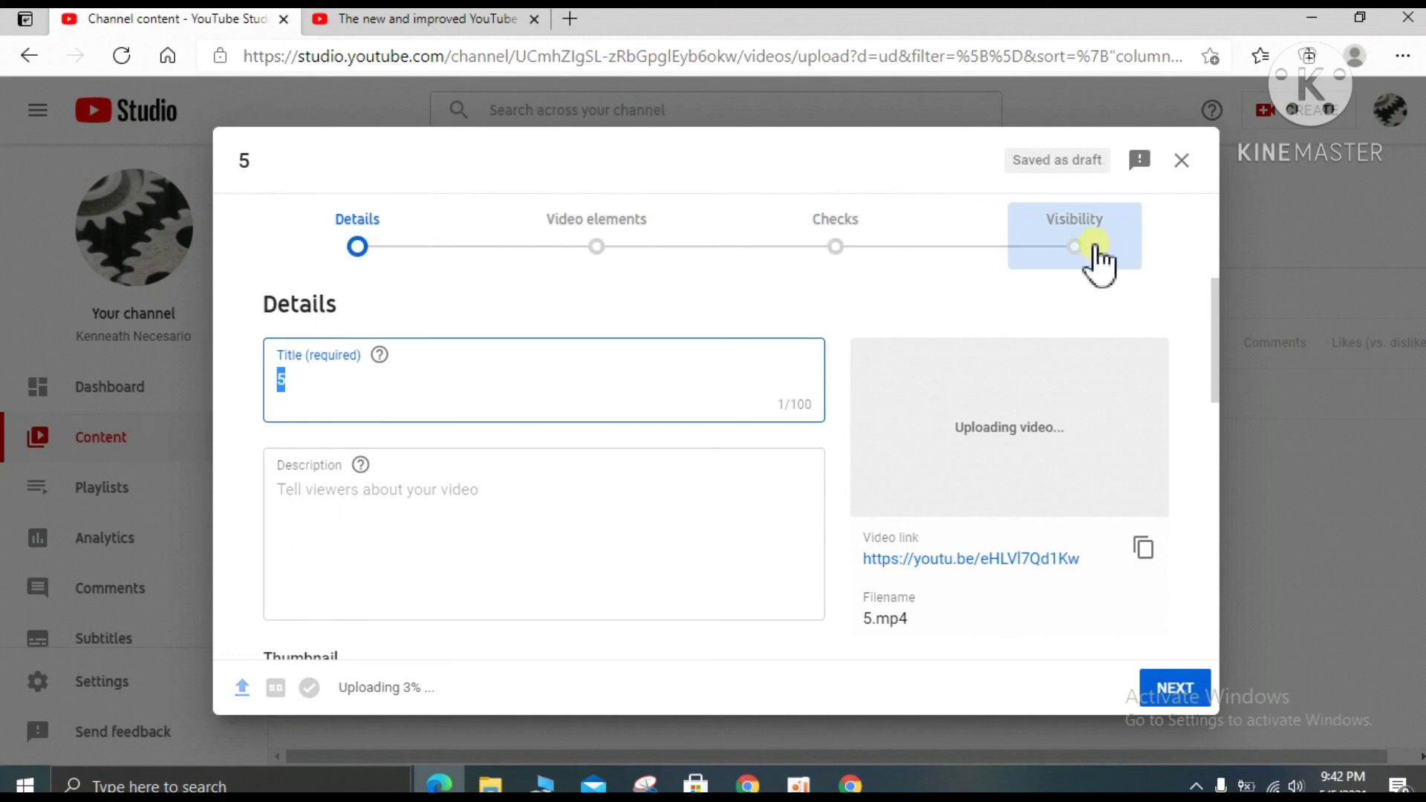
Replace the default title '5' with 'Welding' and begin the description with 'Welding'
left_click_drag(301, 383, 226, 372)
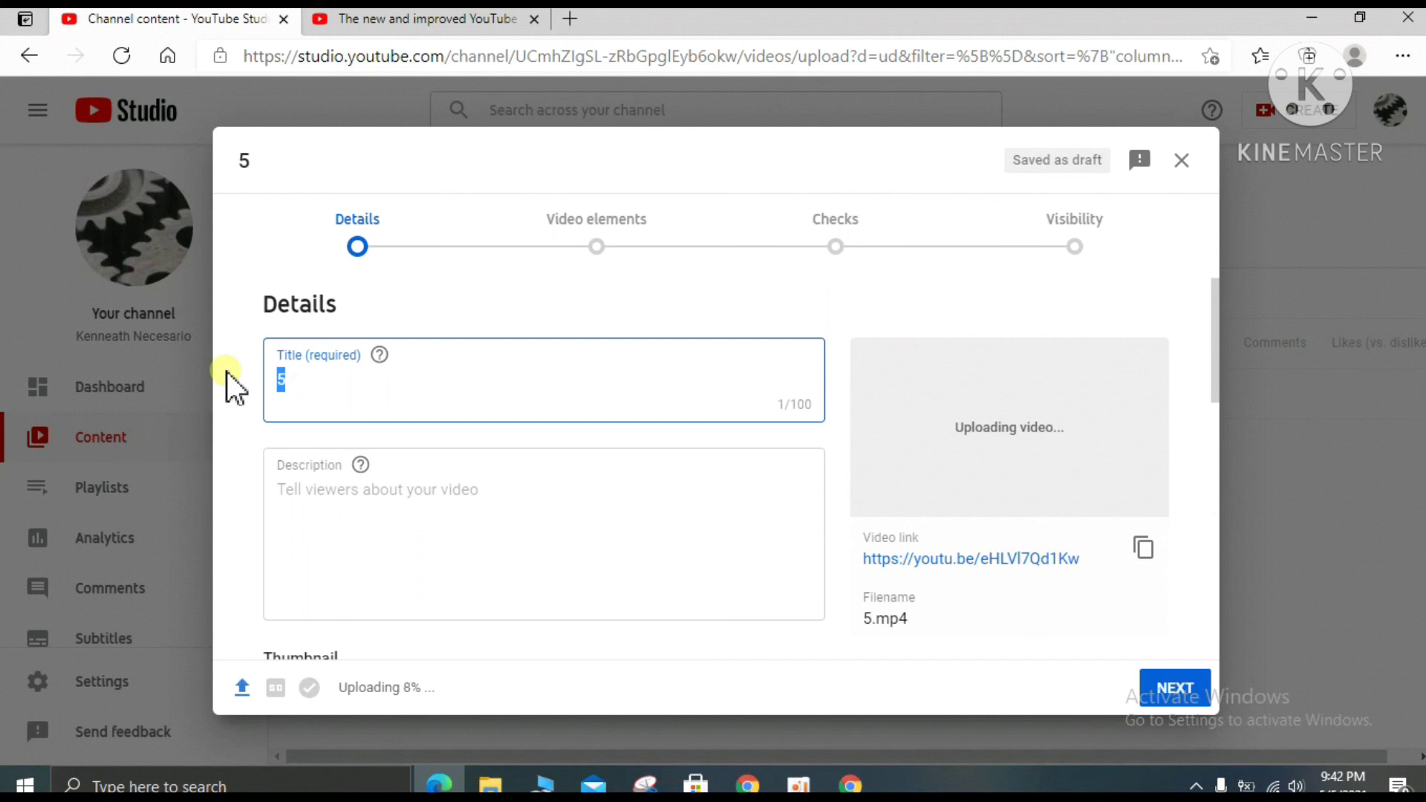
type("Wel")
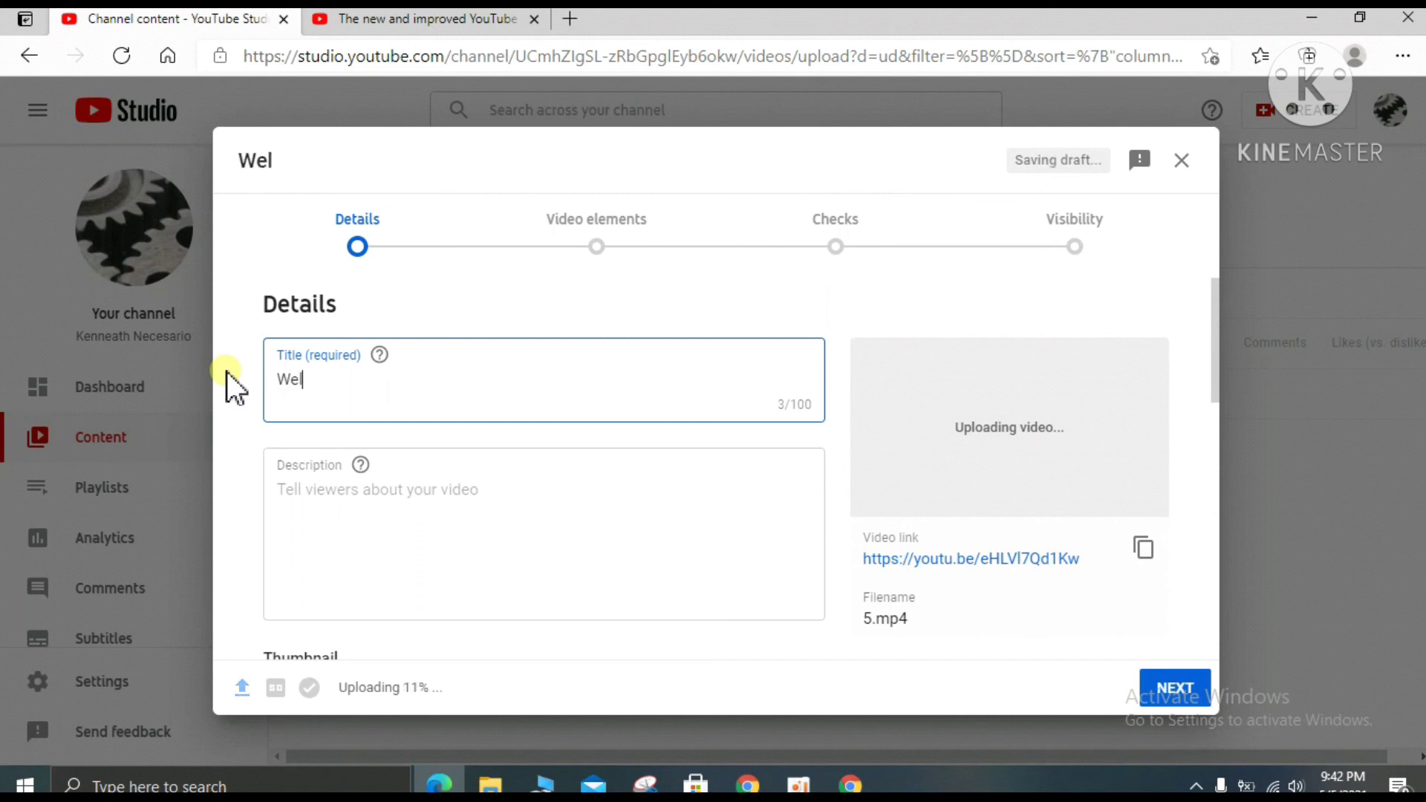
type("ding")
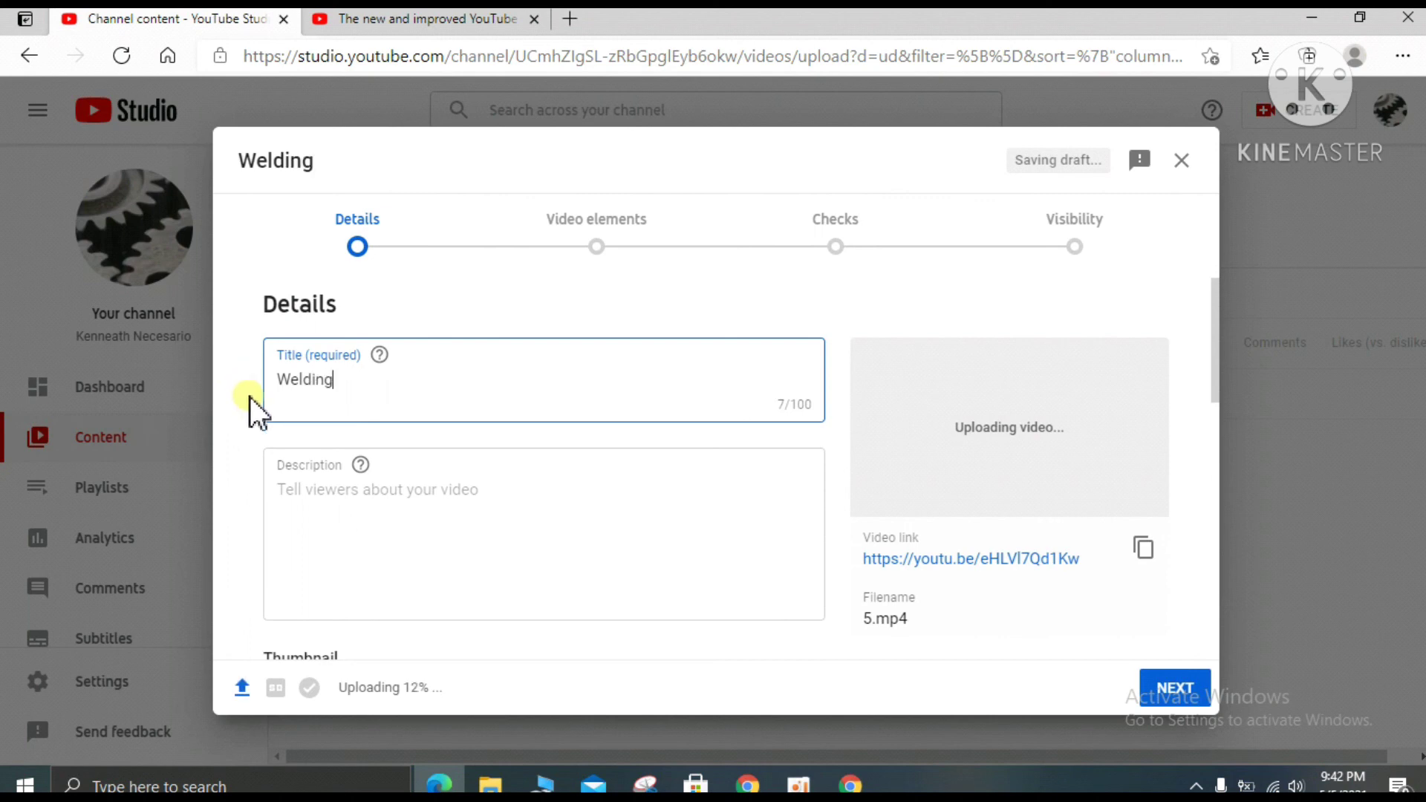
left_click(343, 493)
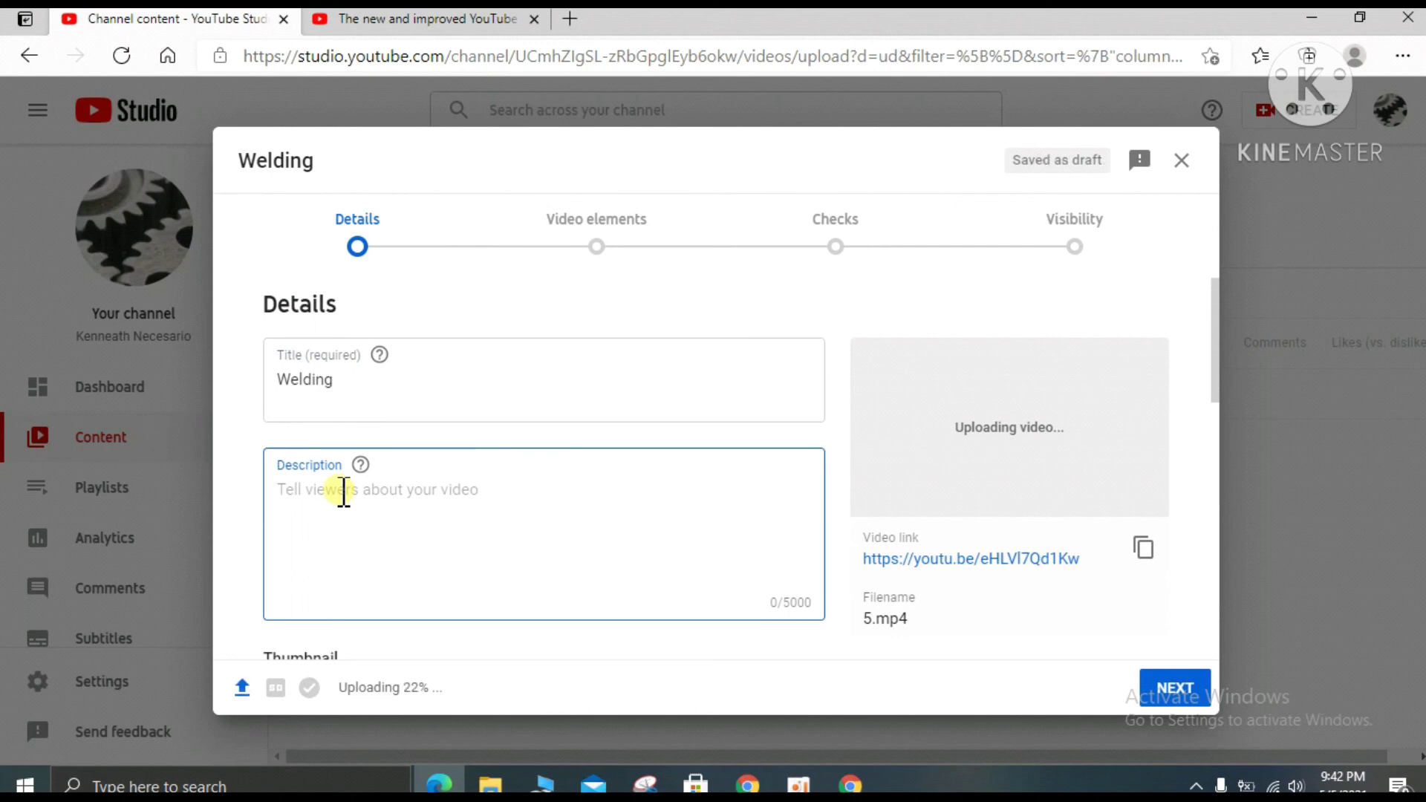
type("Welding tutorial")
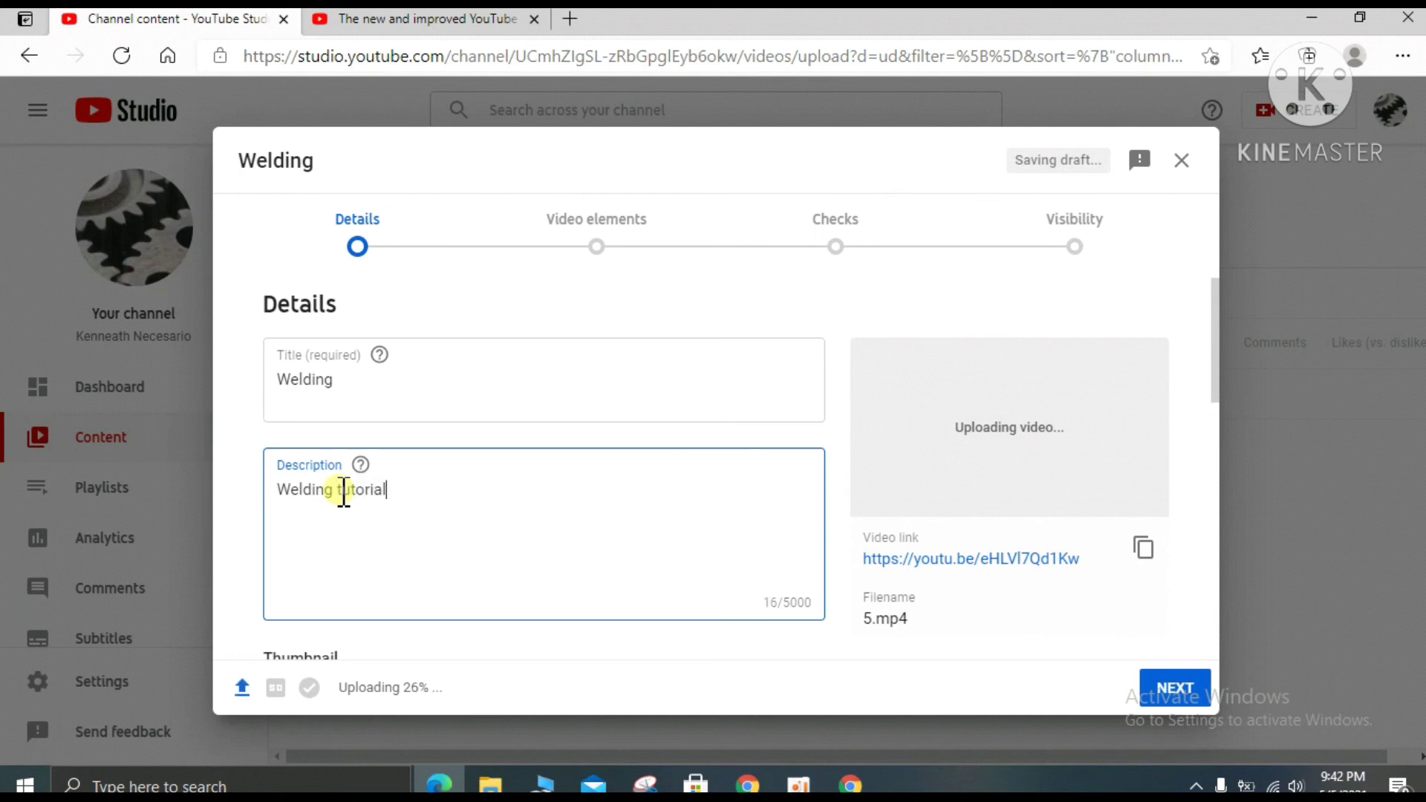
Create a Private playlist titled 'Welding, welding tutorial,' followed by the creator's name
scroll(344, 492, "down", 5)
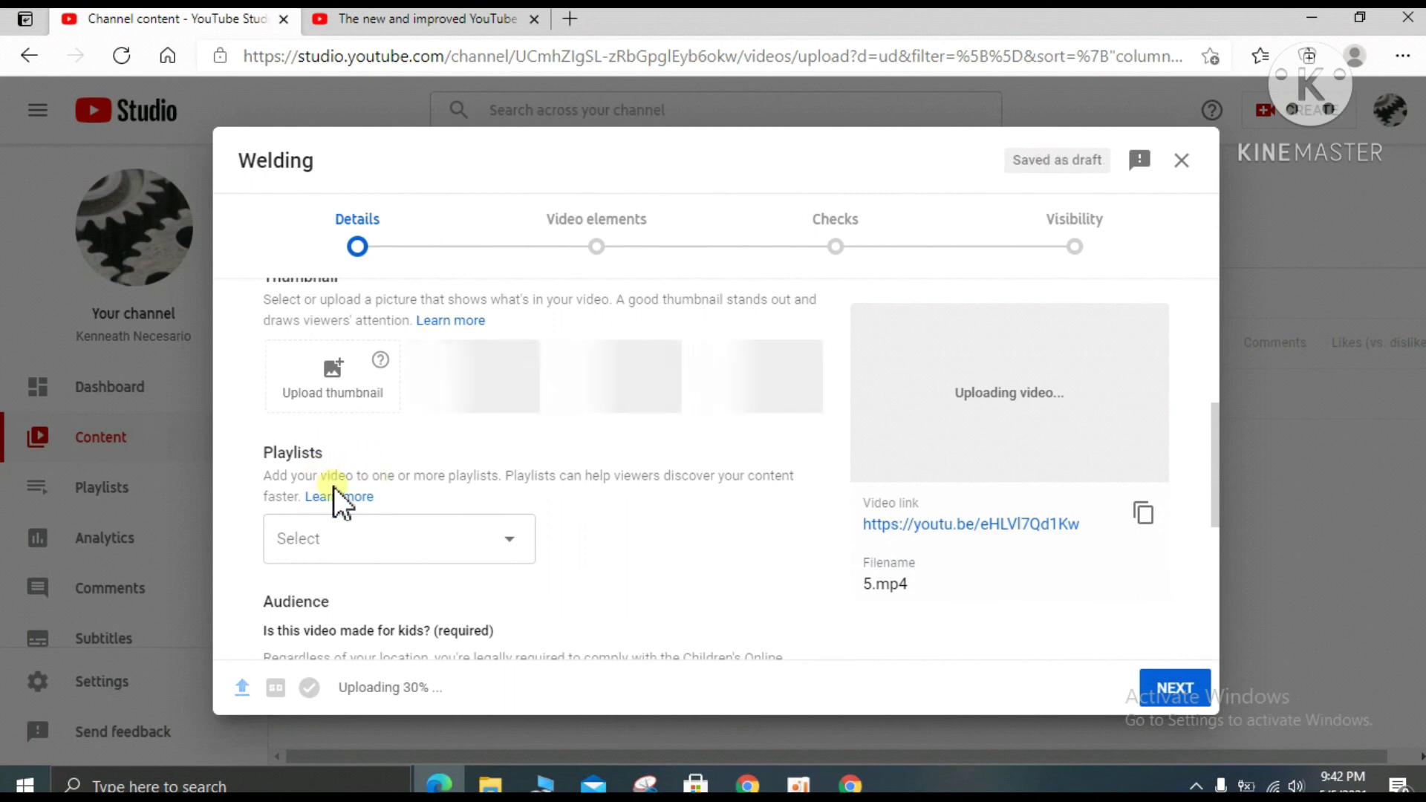
left_click(510, 540)
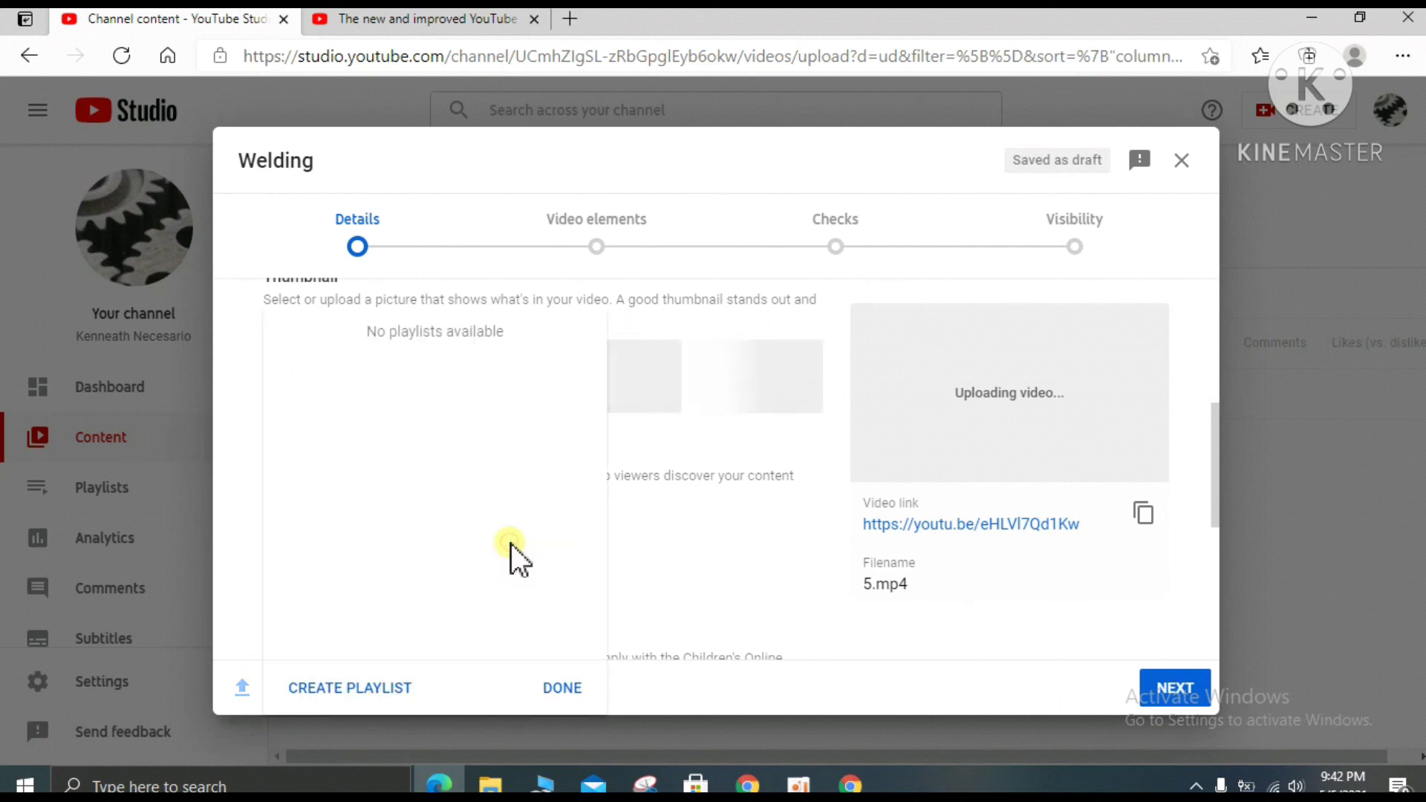
left_click(340, 688)
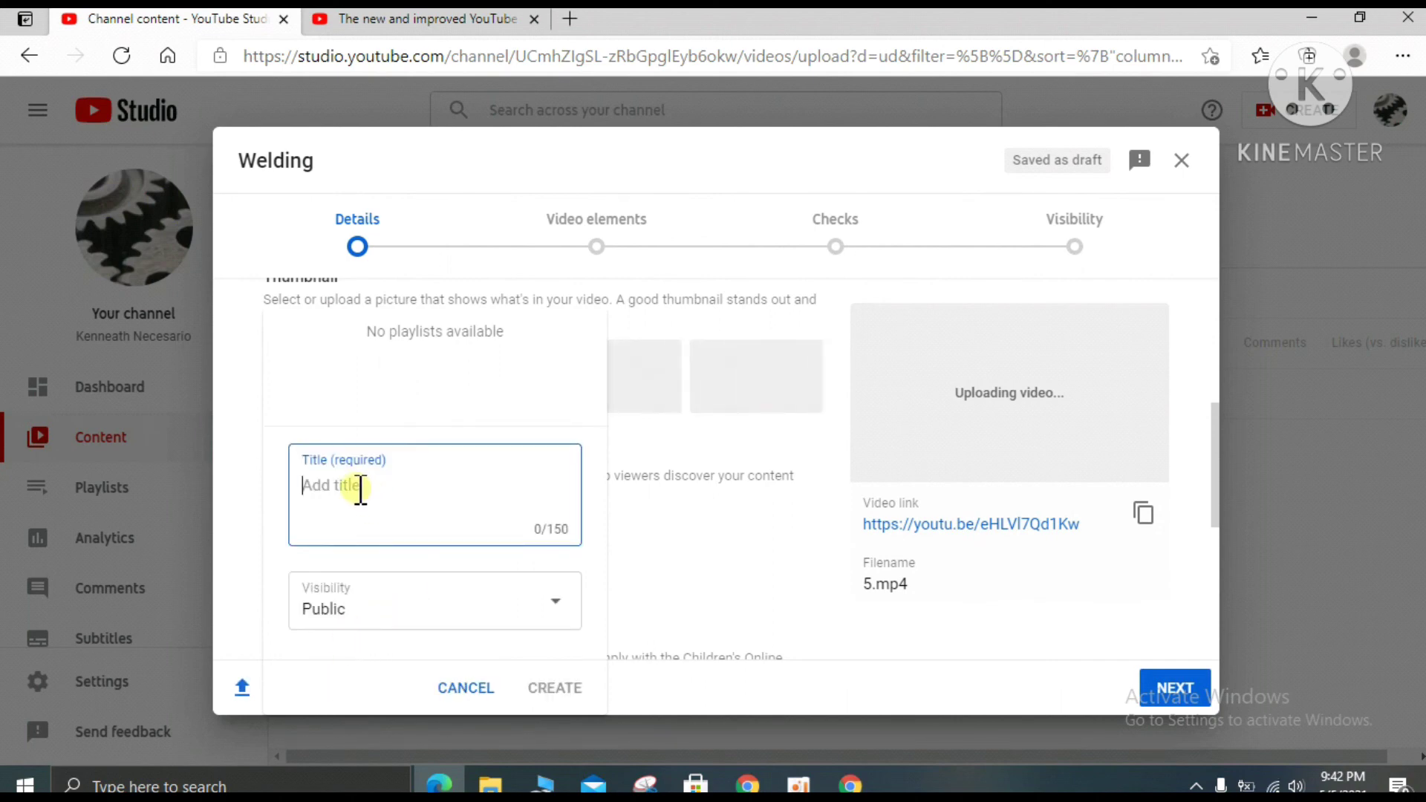
type("We")
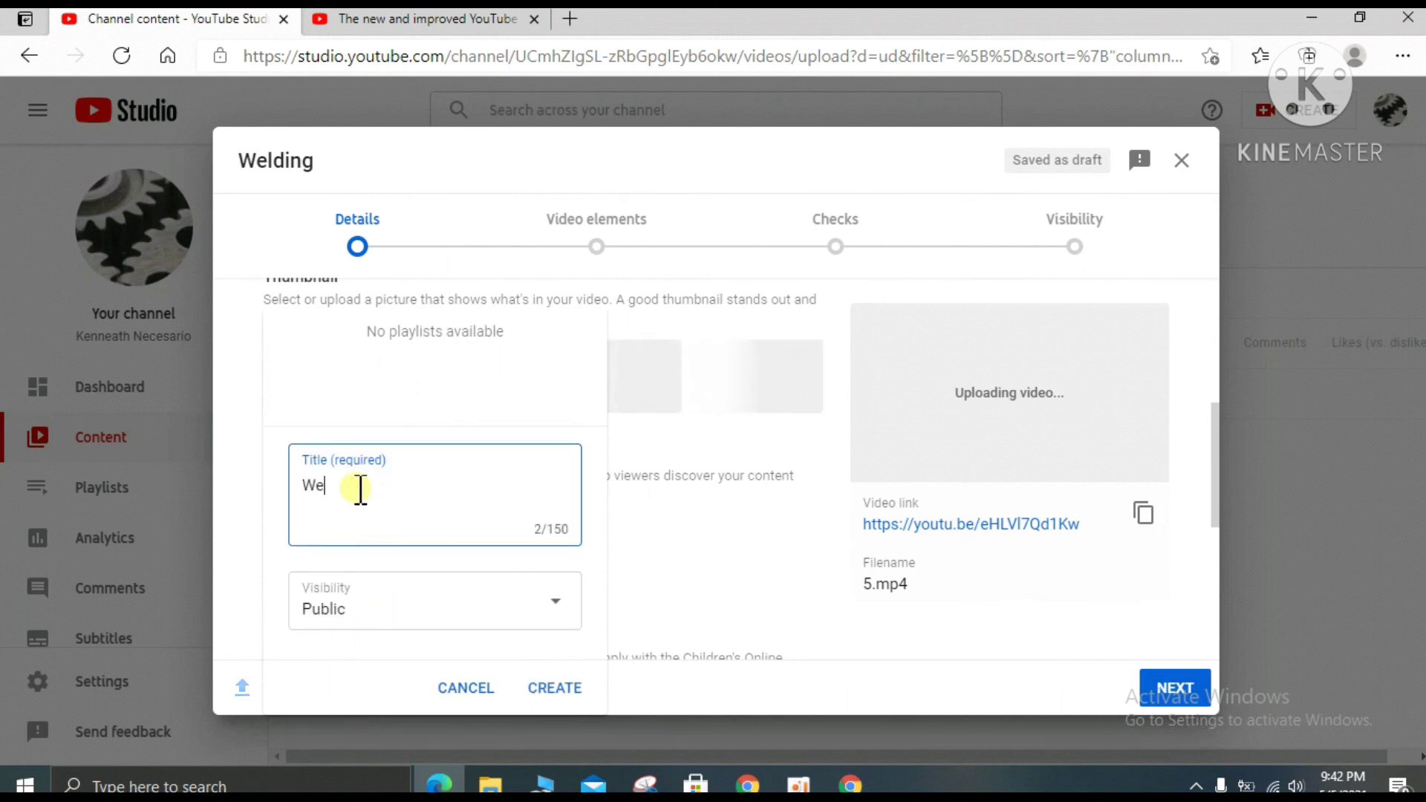
type("lding")
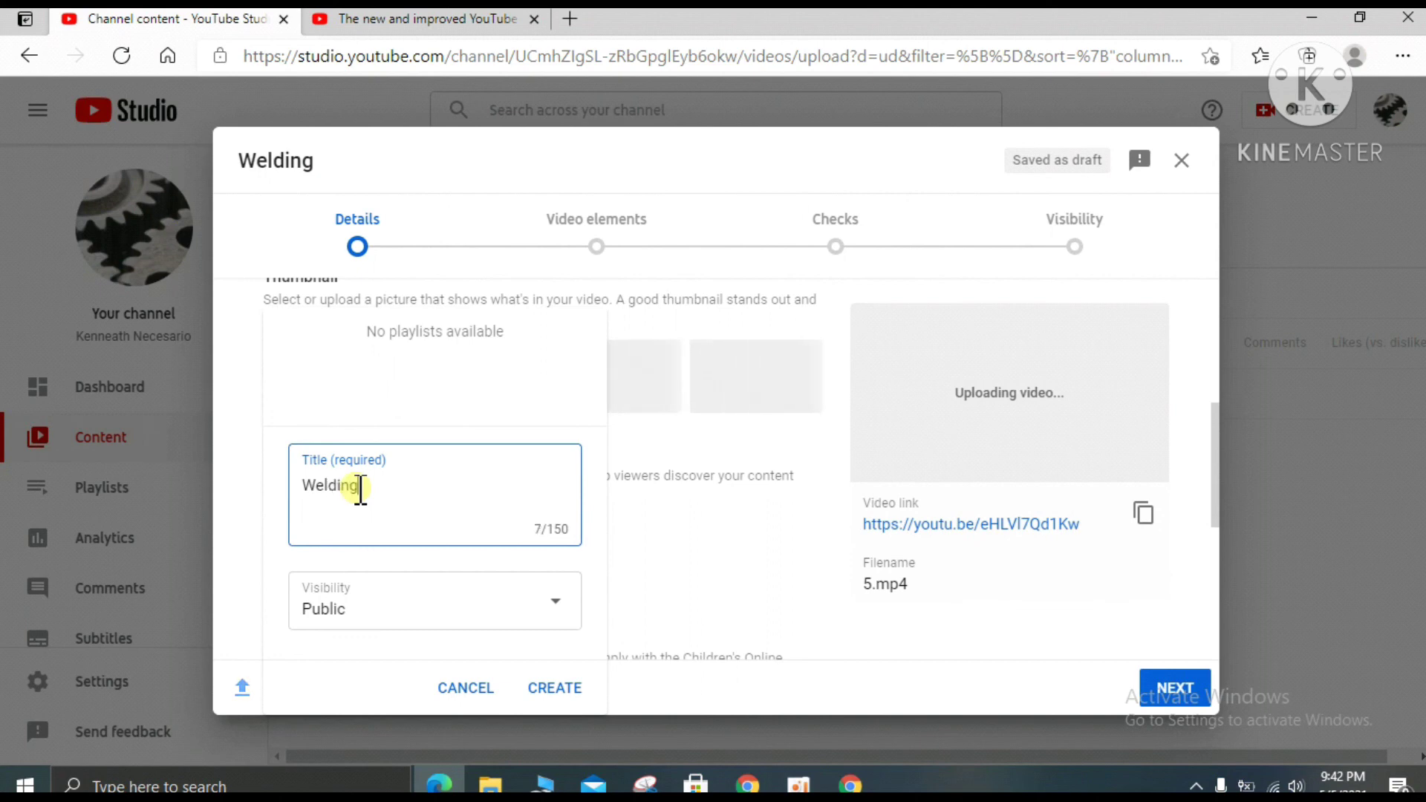
type(", welding t")
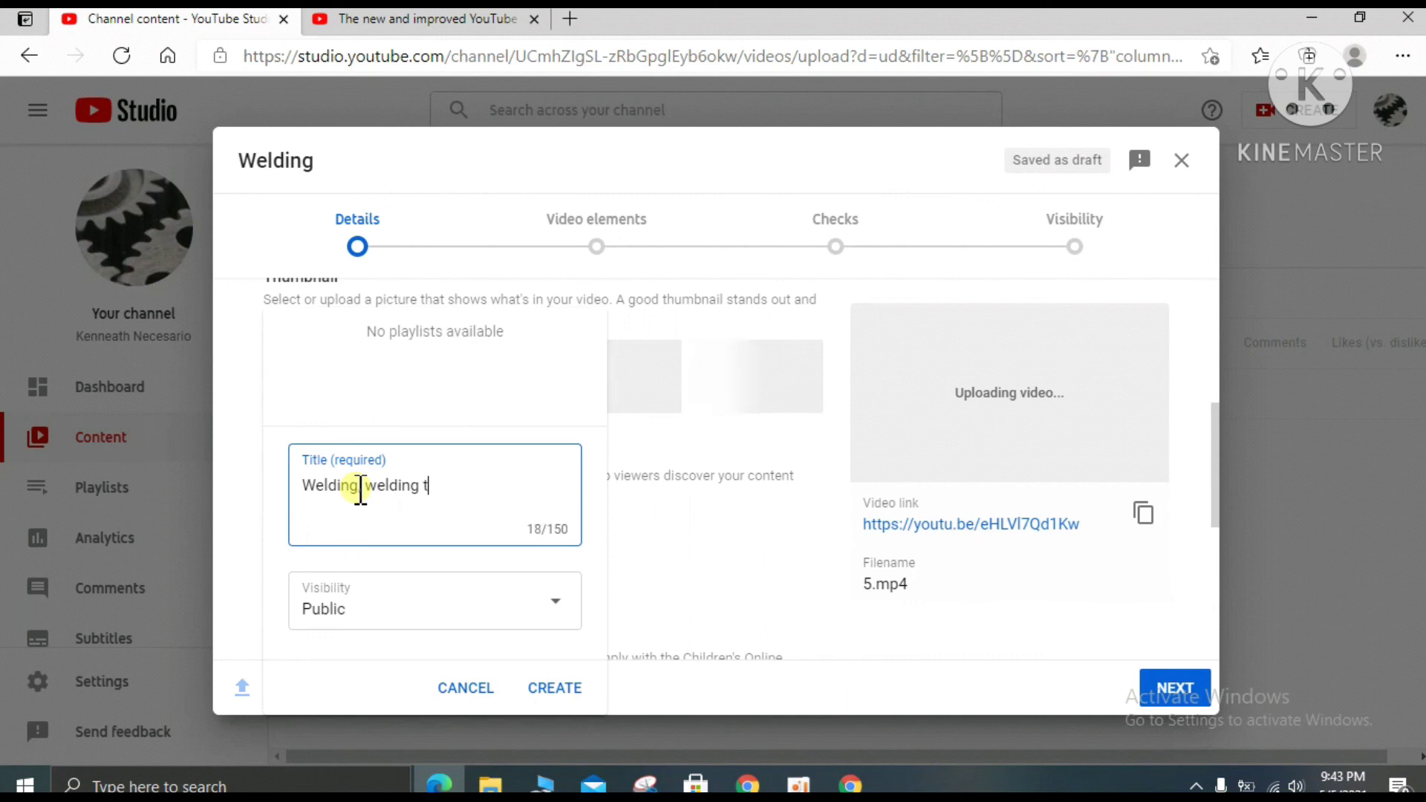
type("utorial, ")
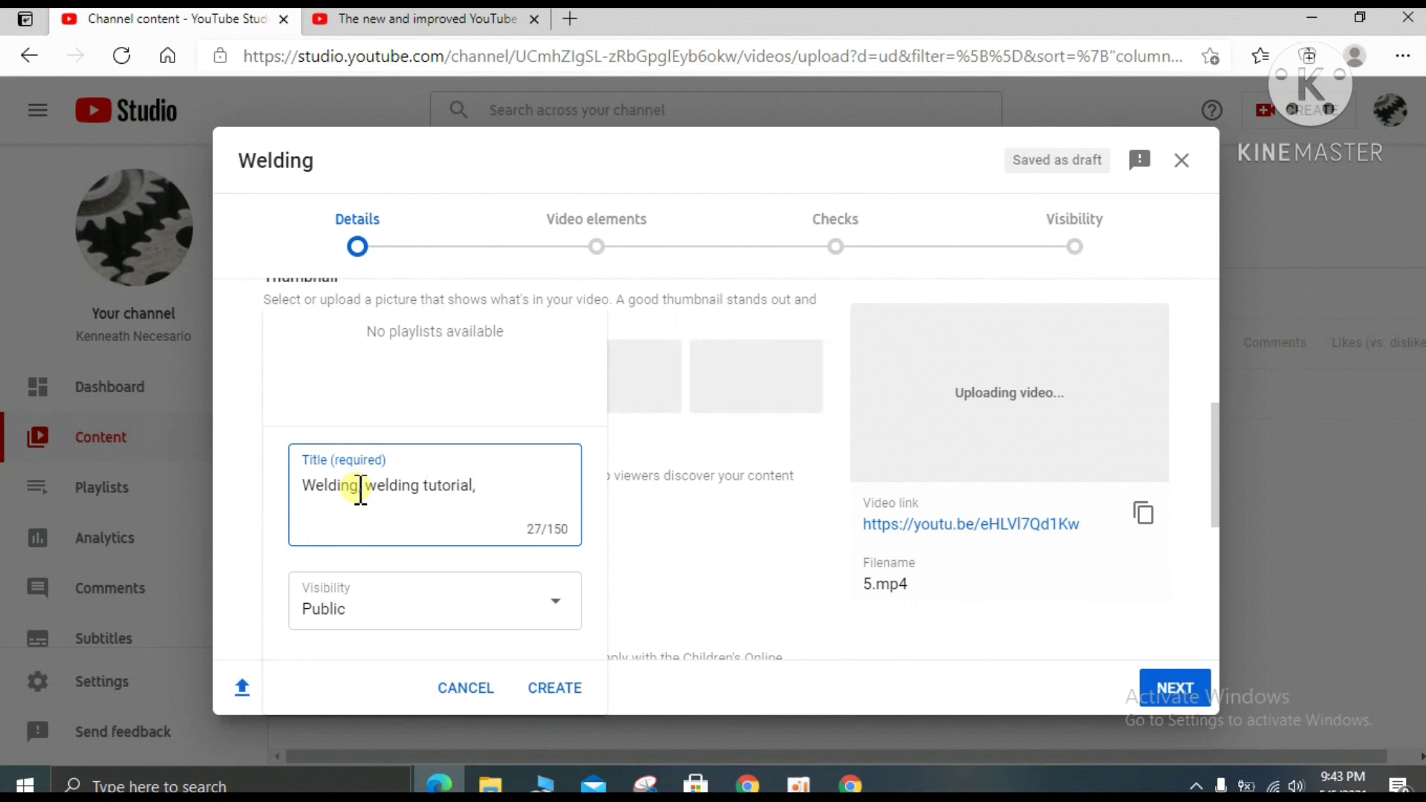
type("Kenn")
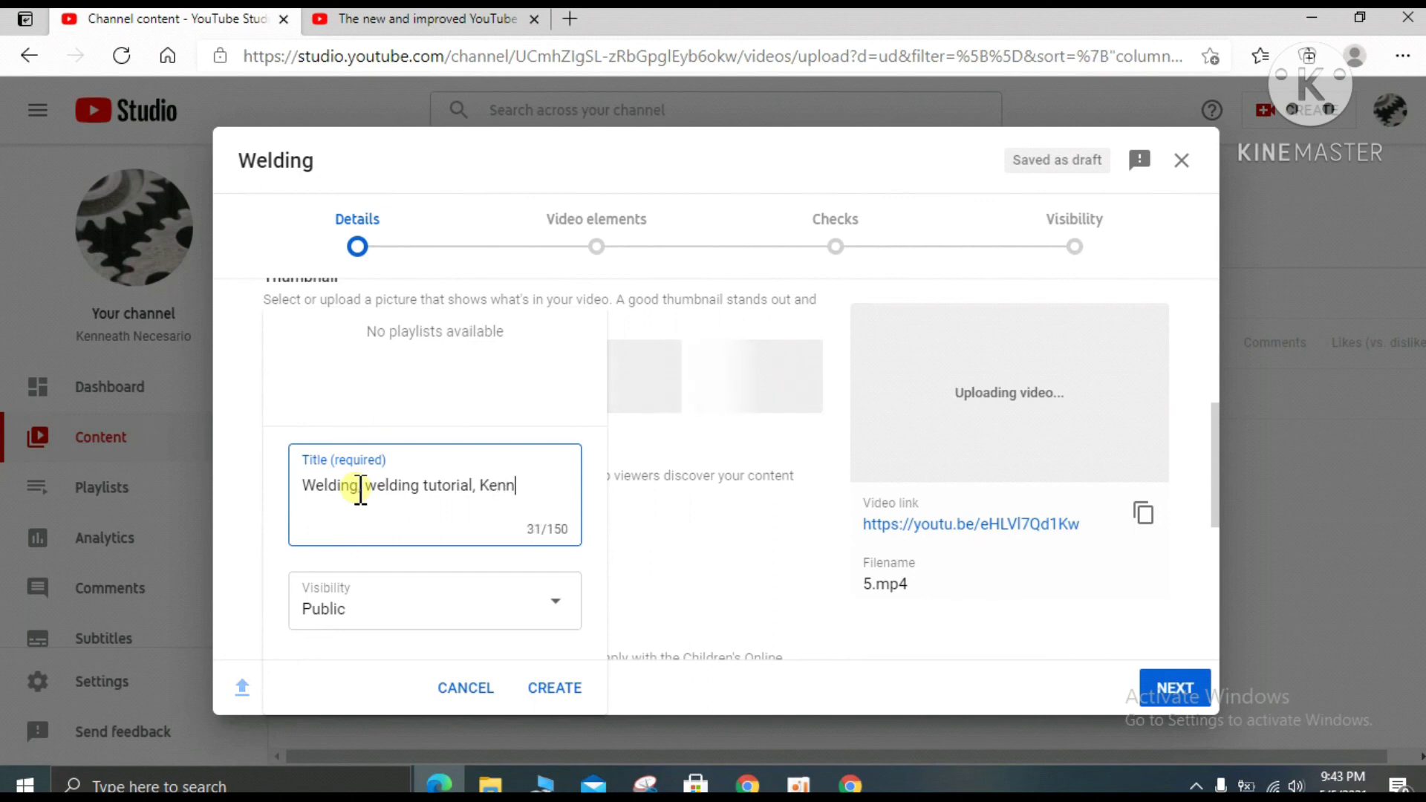
type("eath")
left_click(359, 624)
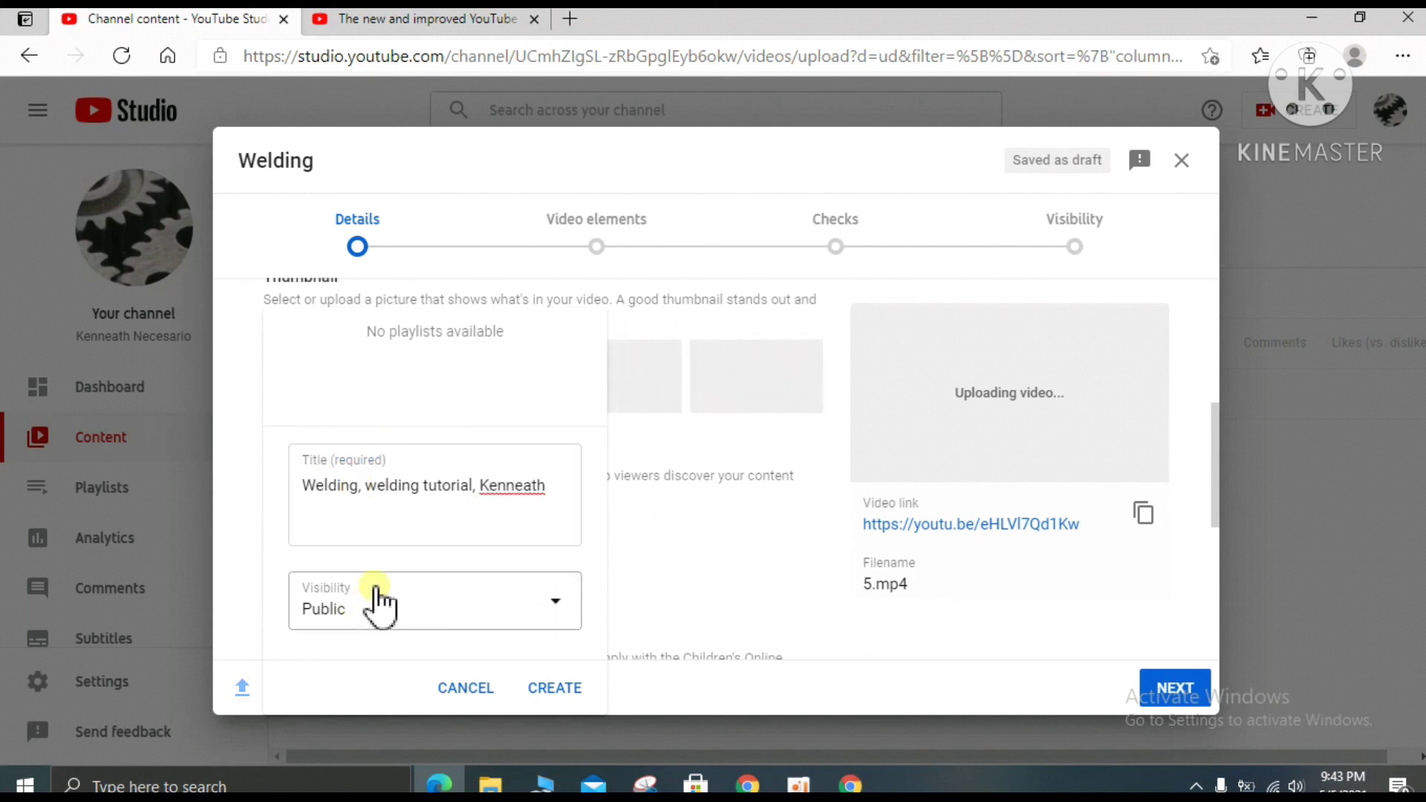
left_click(550, 600)
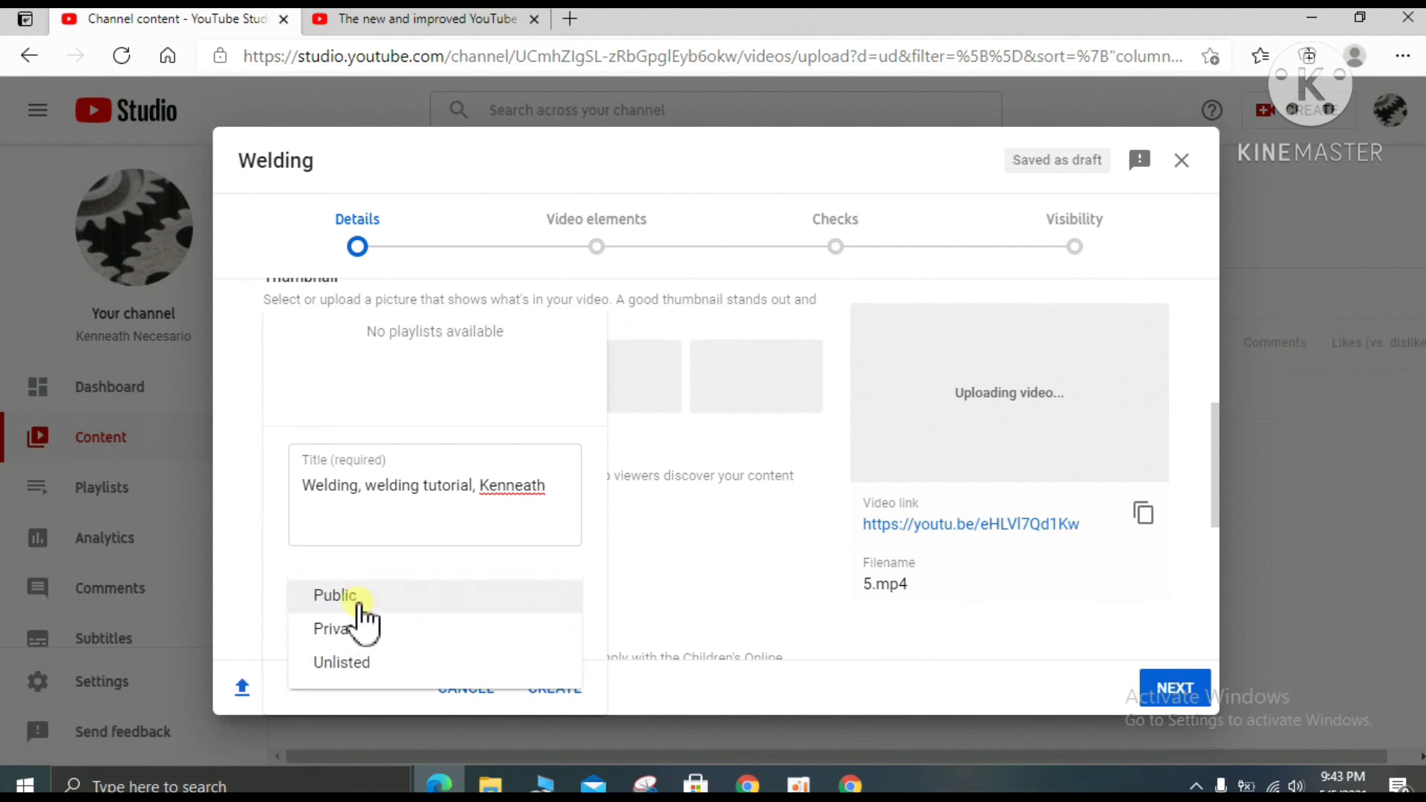
left_click(345, 630)
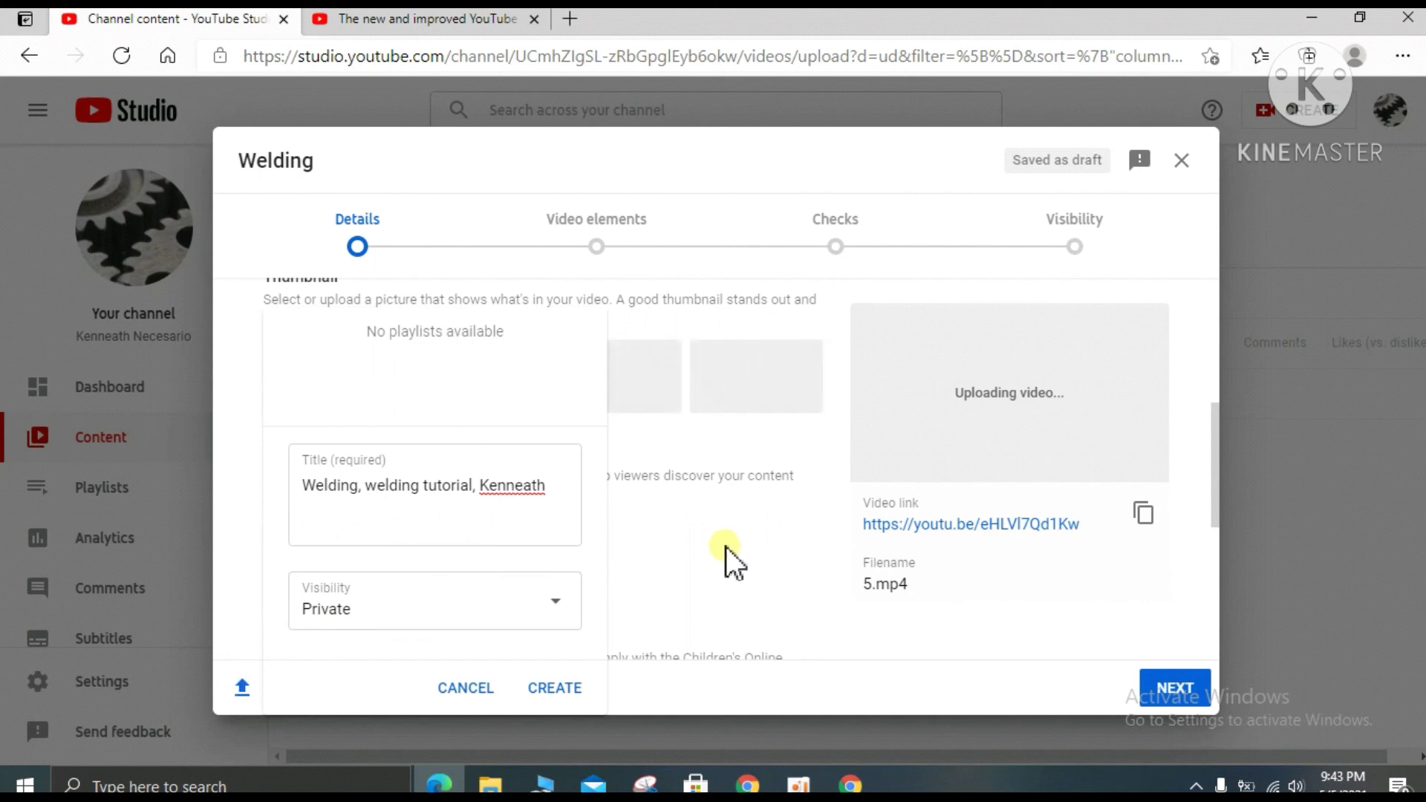
Mark the video 'No, it's not made for kids' and advance past Video elements and Checks to Visibility
scroll(613, 483, "down", 5)
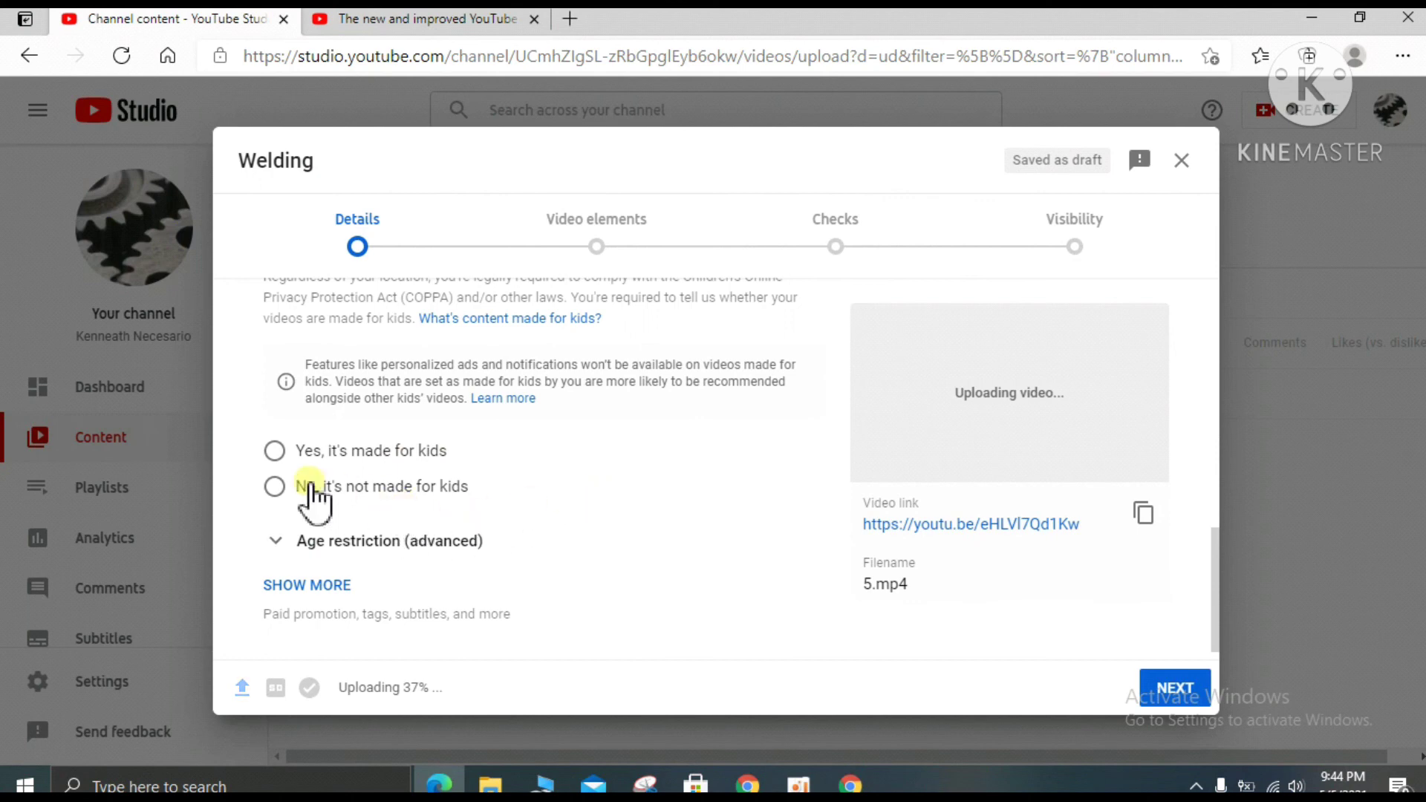
left_click(274, 487)
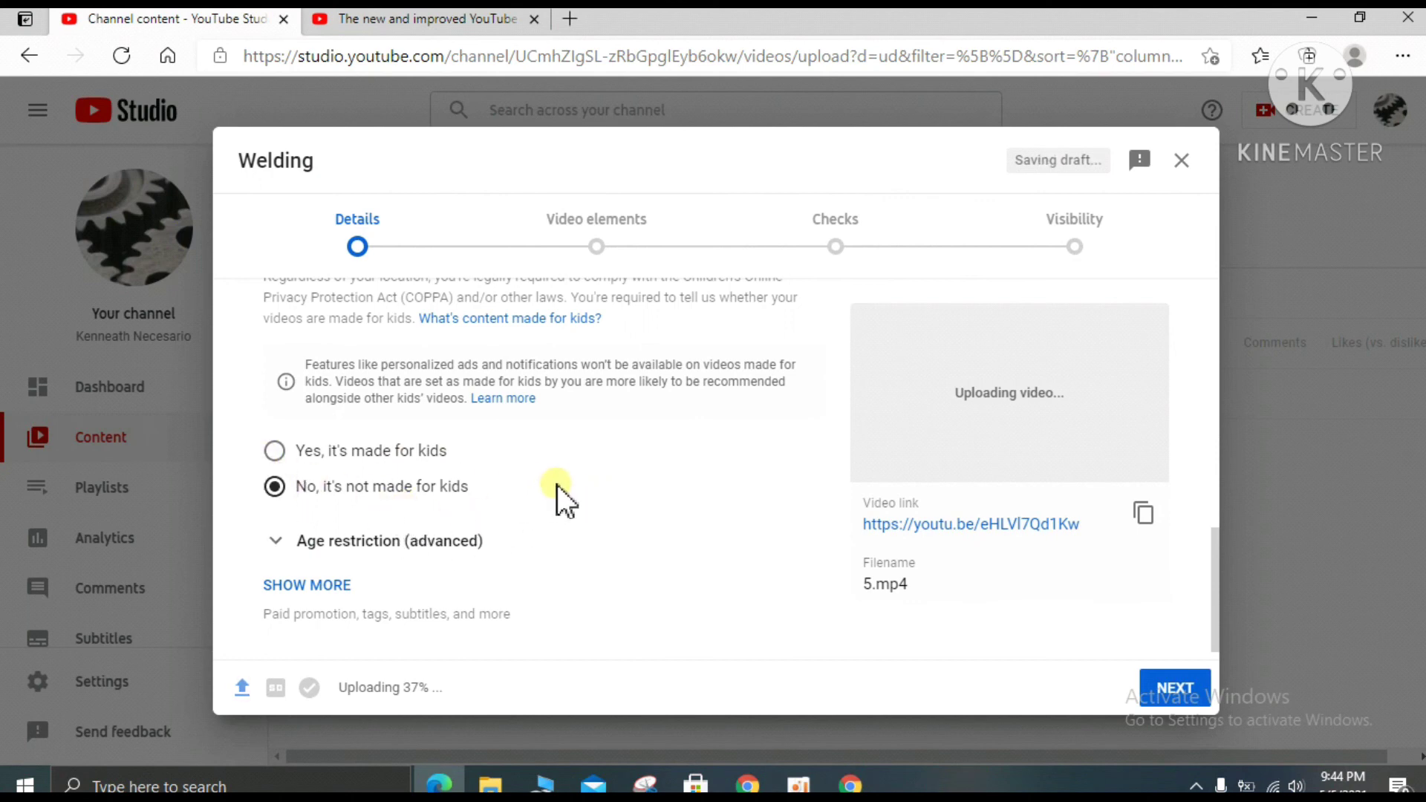
scroll(557, 489, "down", 1)
left_click(1164, 690)
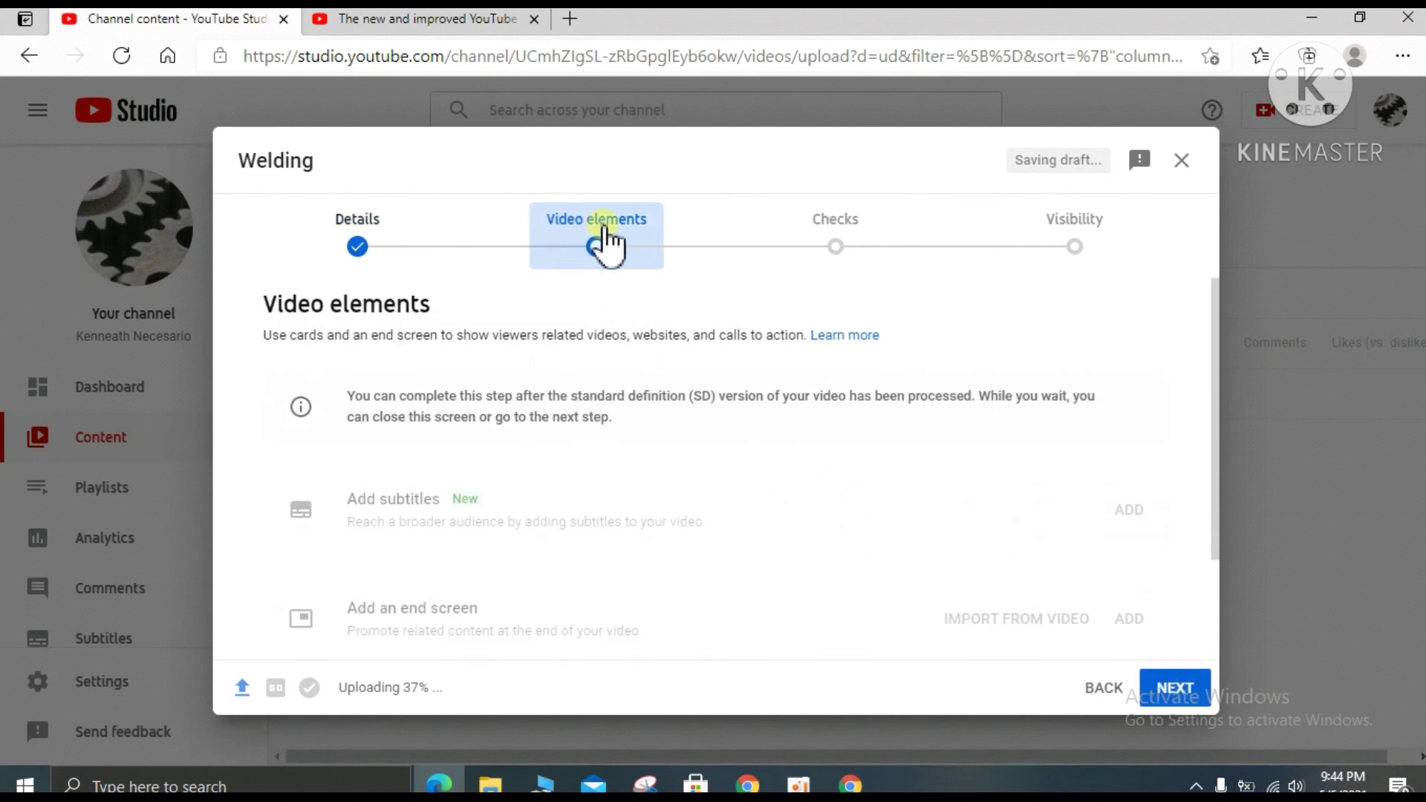
scroll(885, 525, "down", 2)
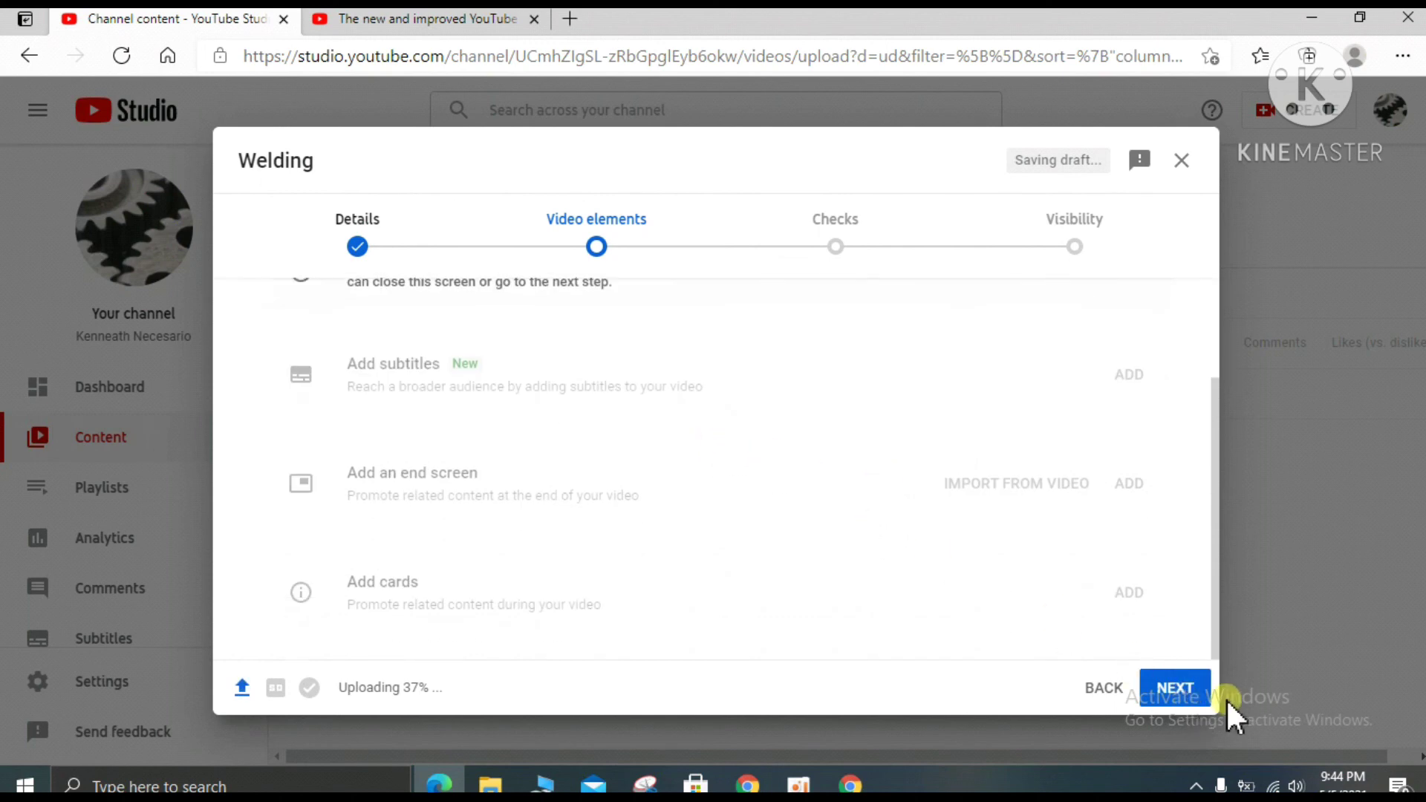
left_click(1174, 695)
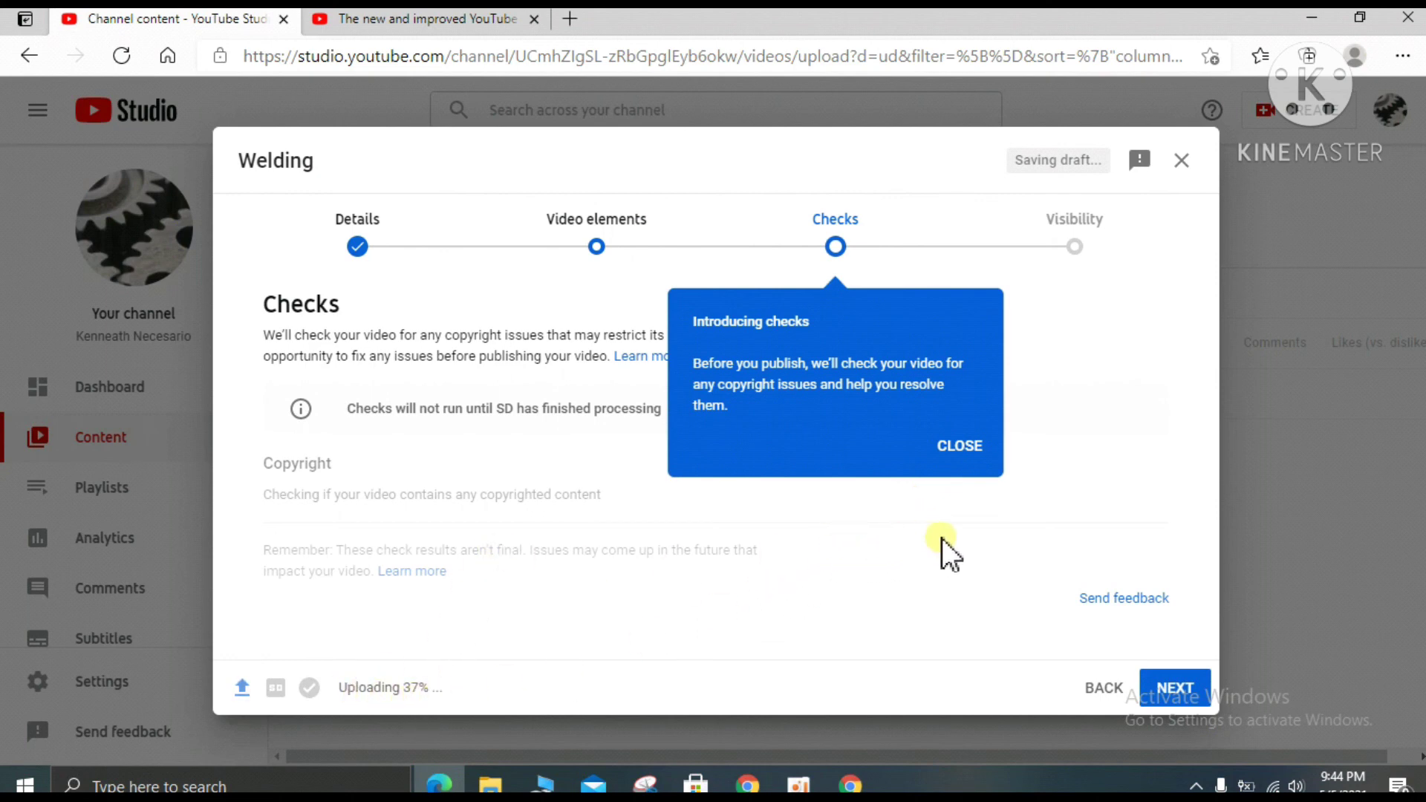
left_click(1177, 690)
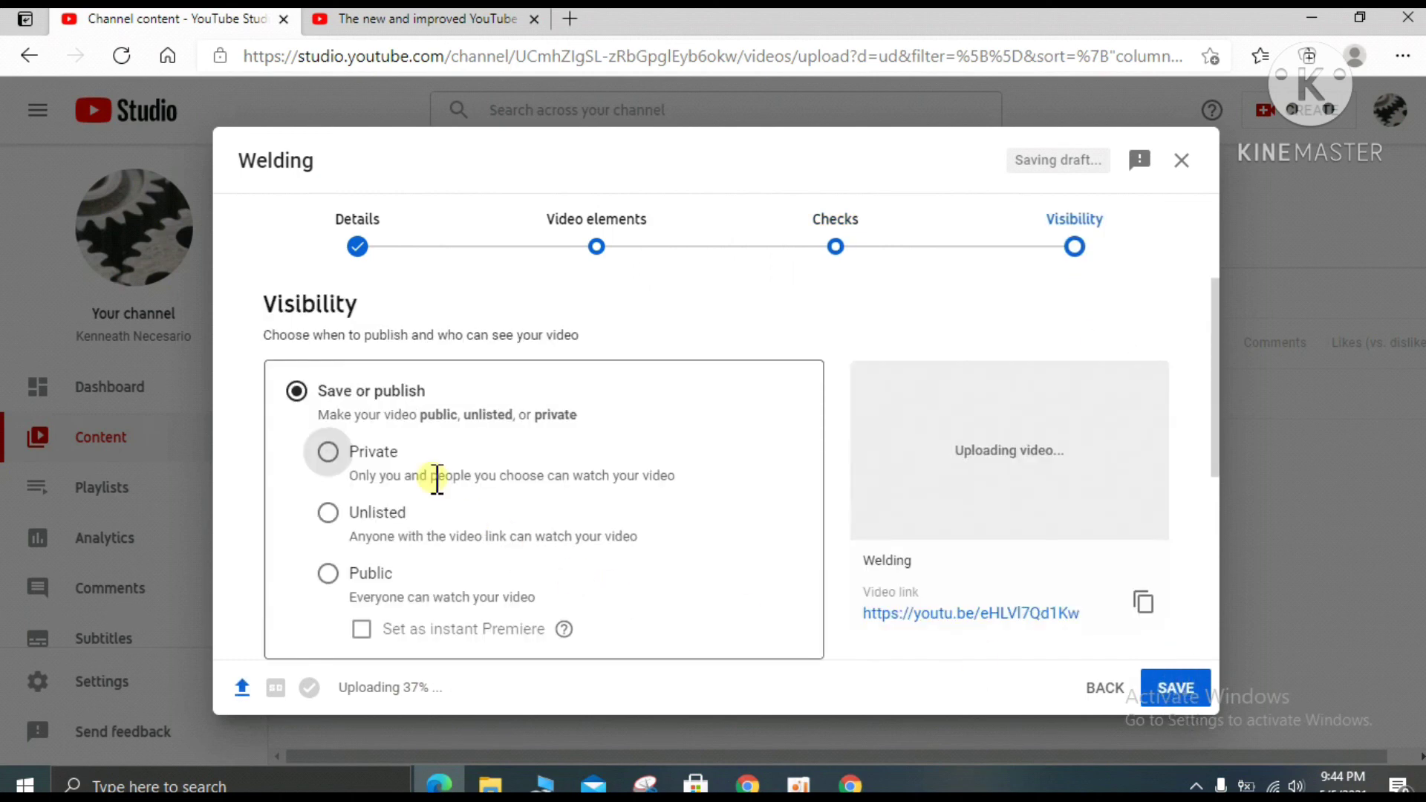
Set the Welding video to Private, play and pause its preview, then save it
left_click(331, 460)
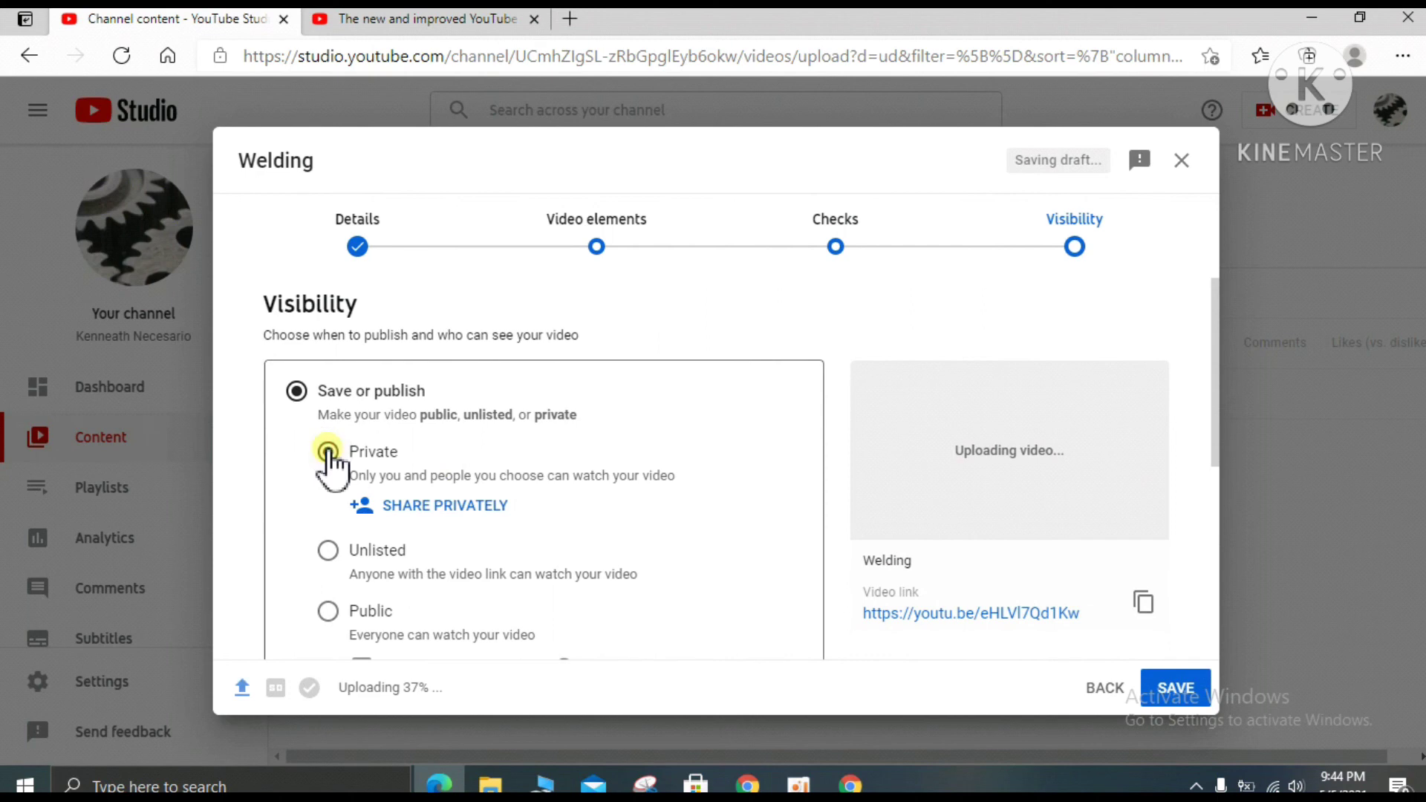
scroll(421, 465, "down", 3)
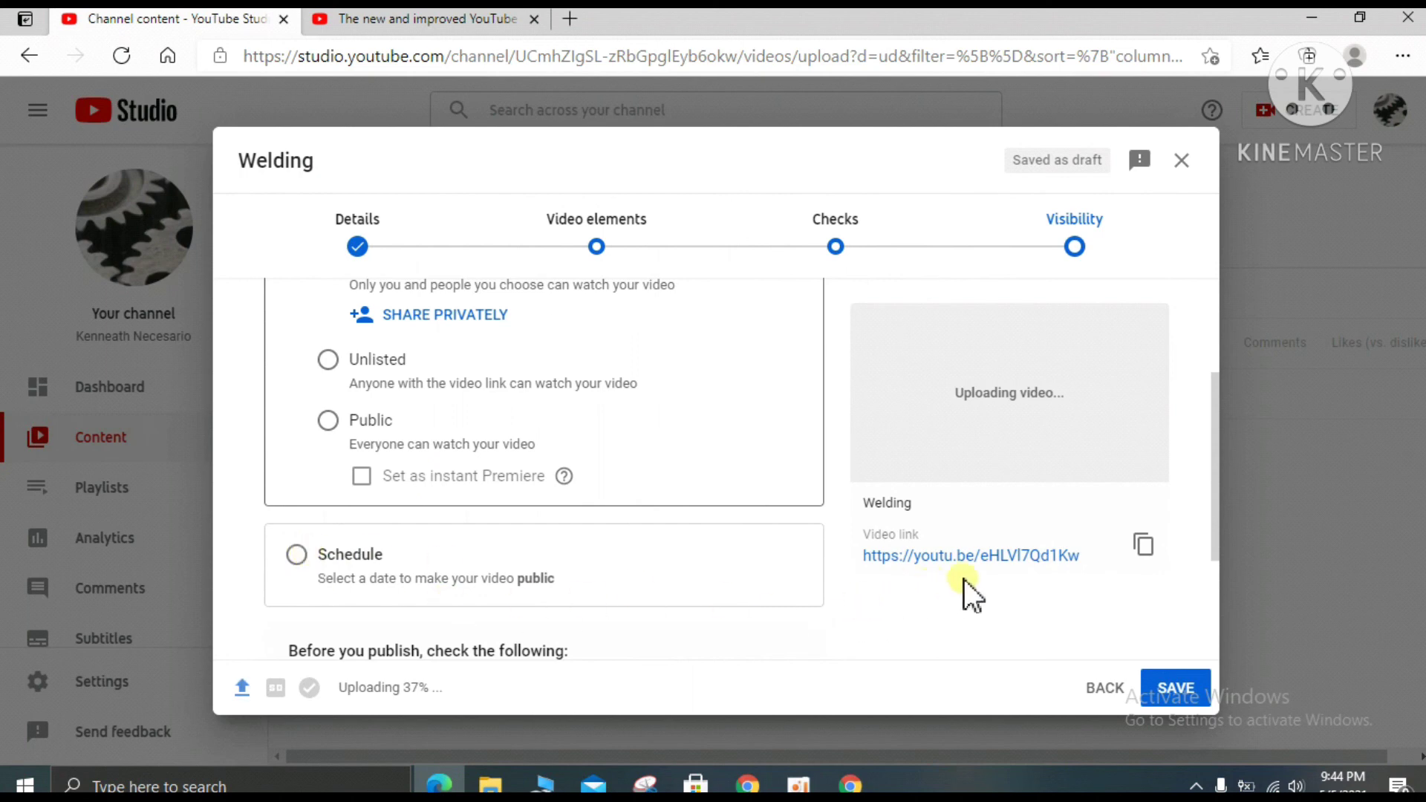
scroll(943, 616, "down", 3)
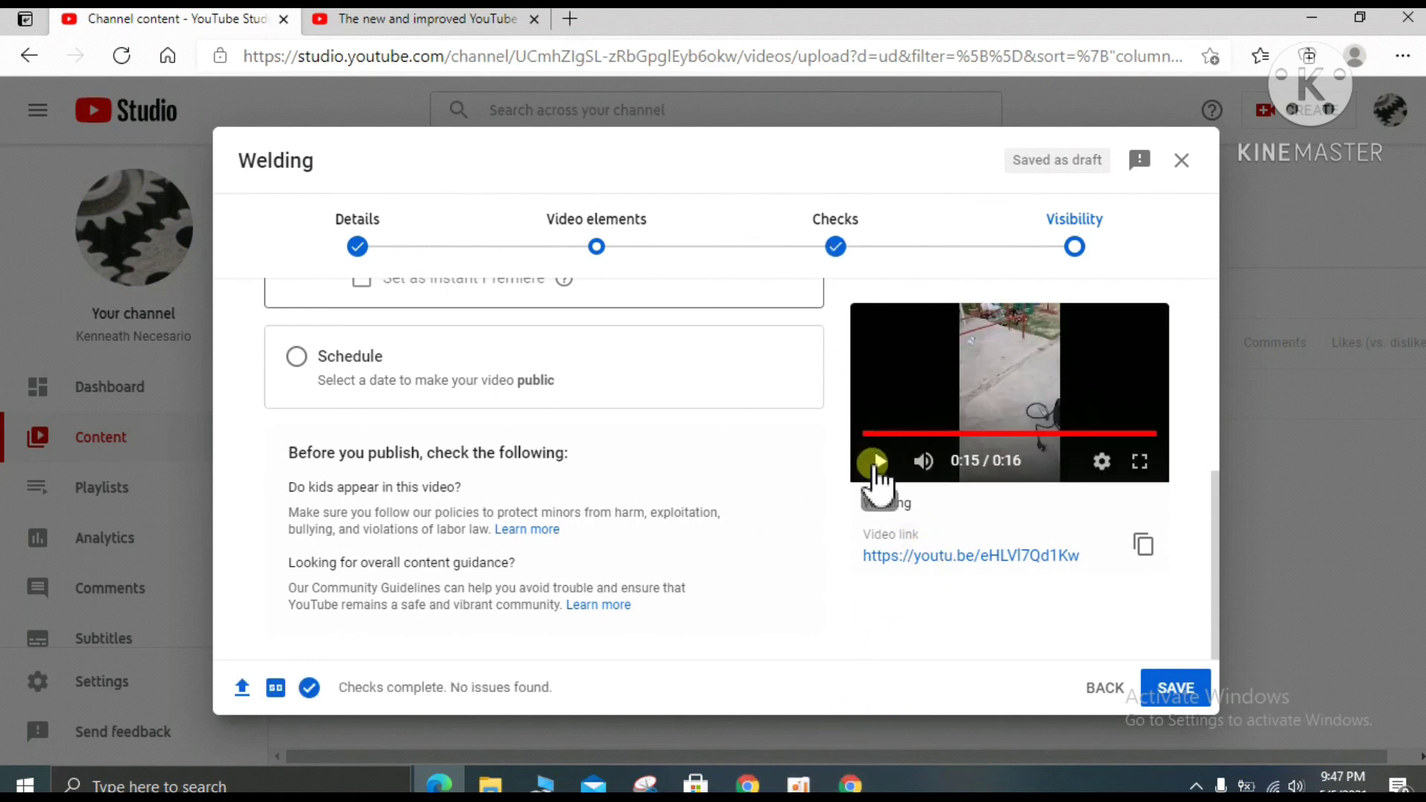
mouse_move(1000, 461)
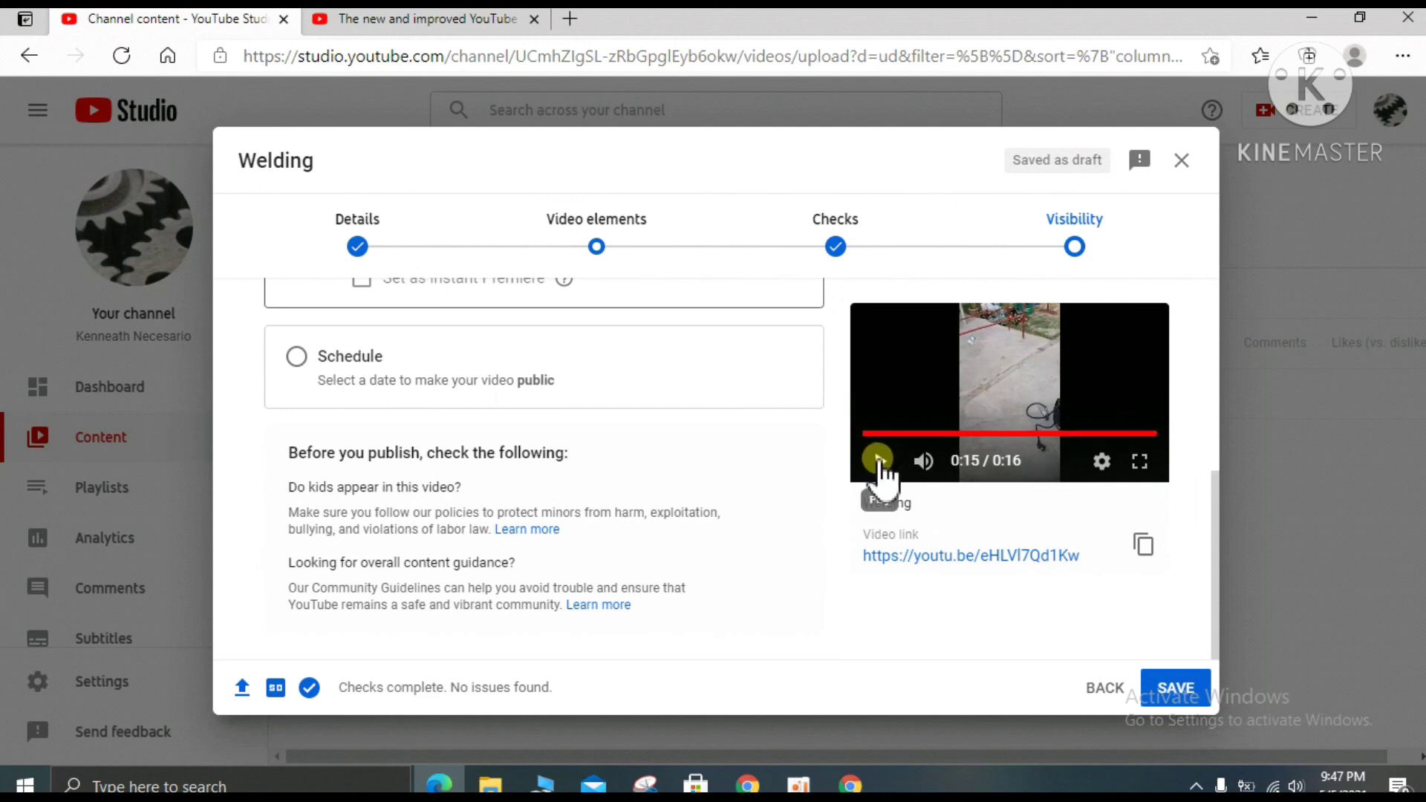
left_click(880, 462)
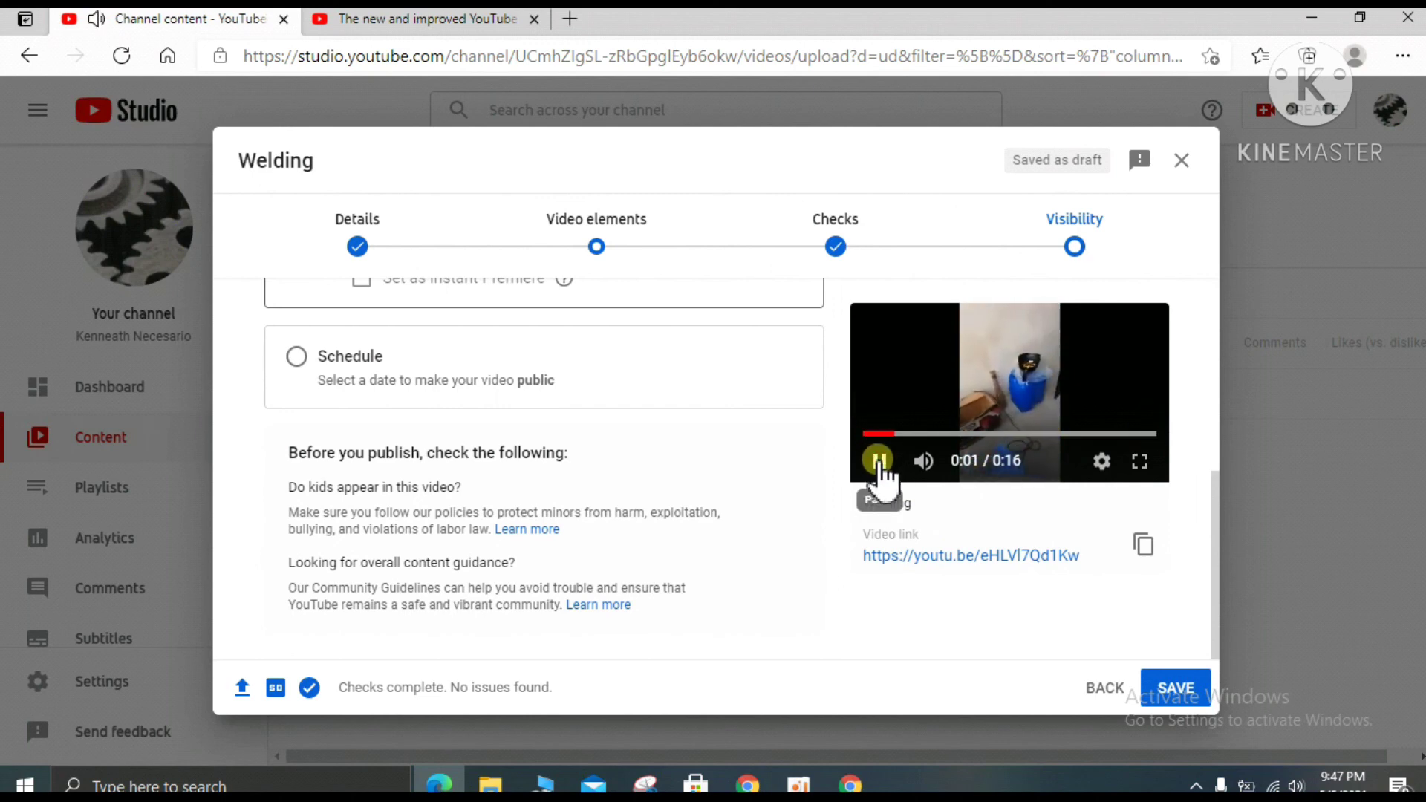
left_click(879, 456)
left_click(1182, 692)
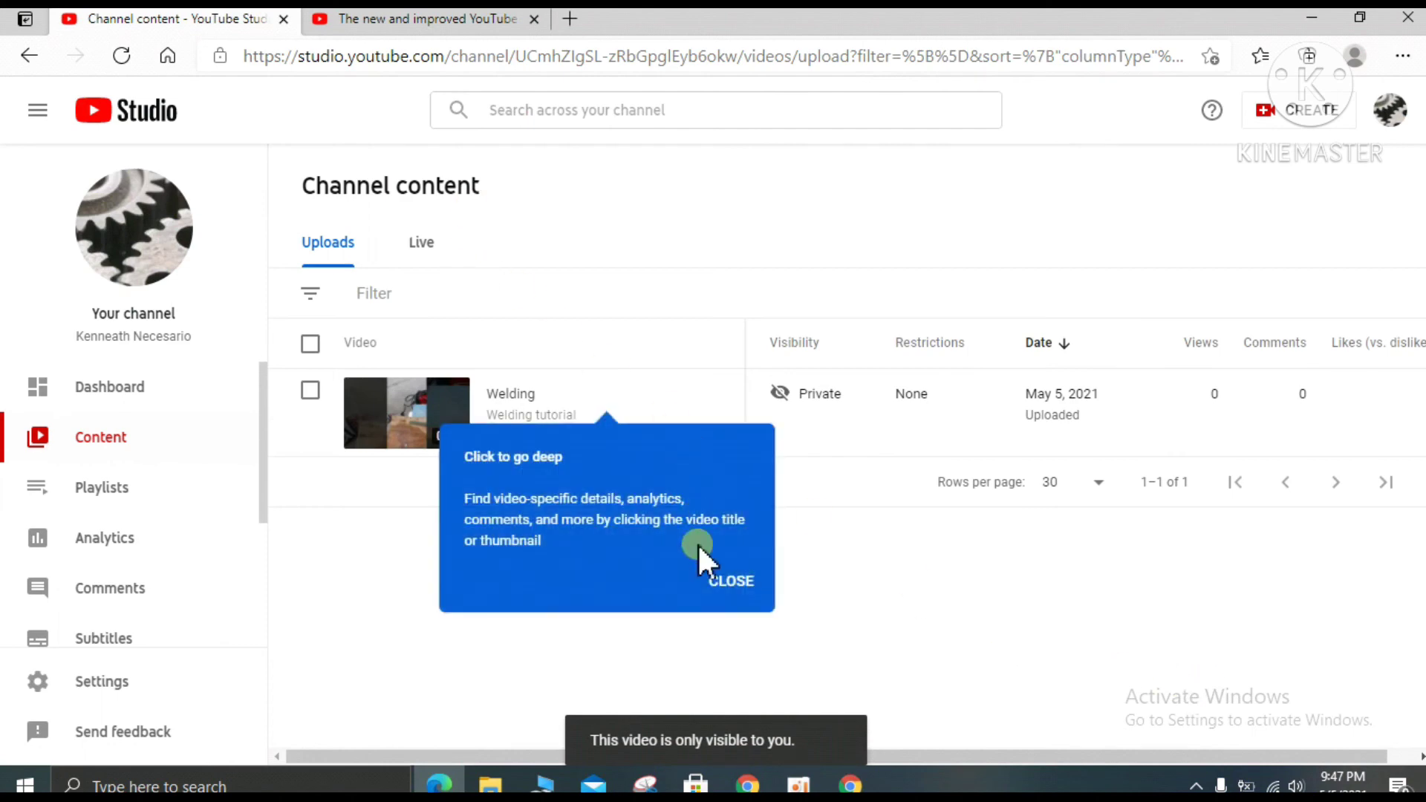
Dismiss the tip, check the Welding video's Private visibility, and place a new Chrome window beside Studio
left_click(732, 580)
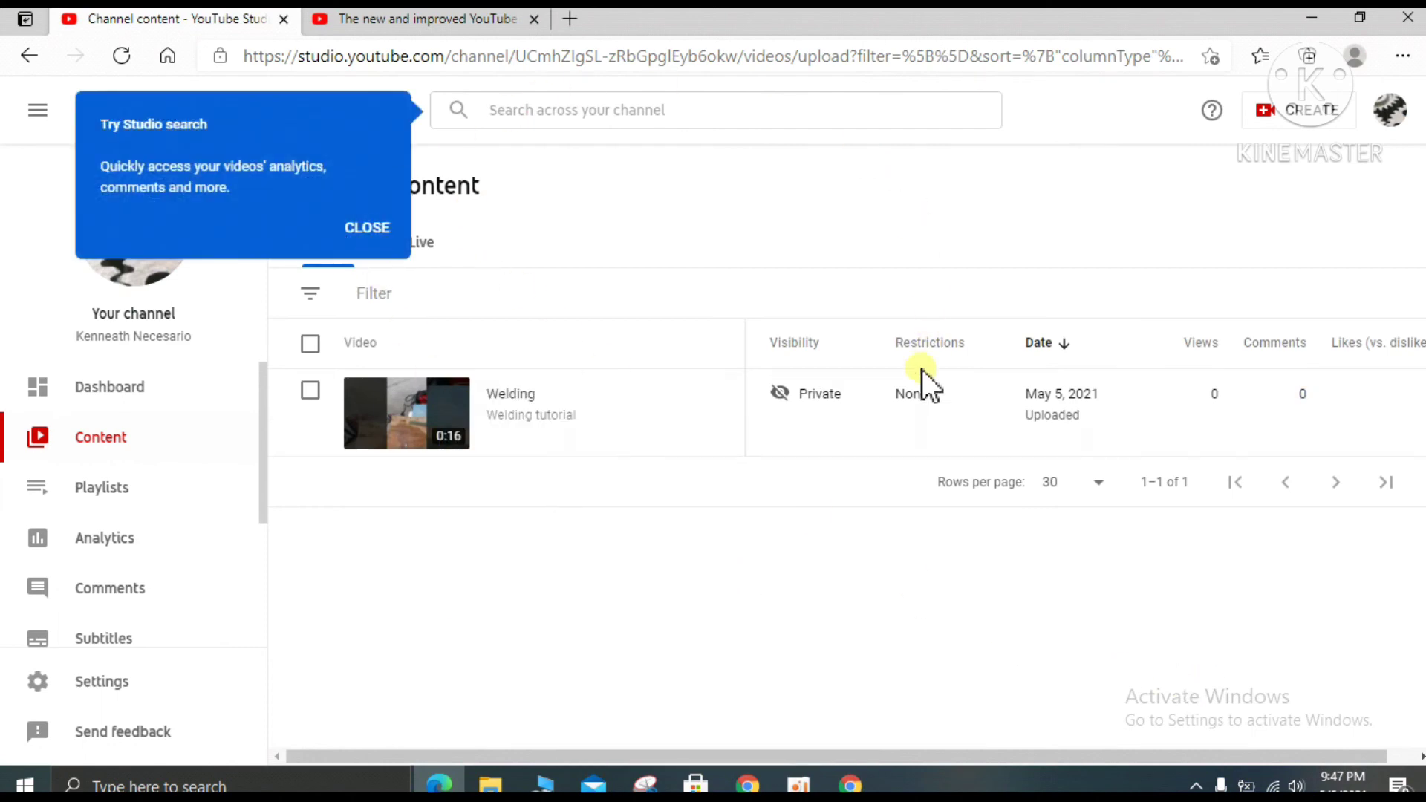
mouse_move(920, 371)
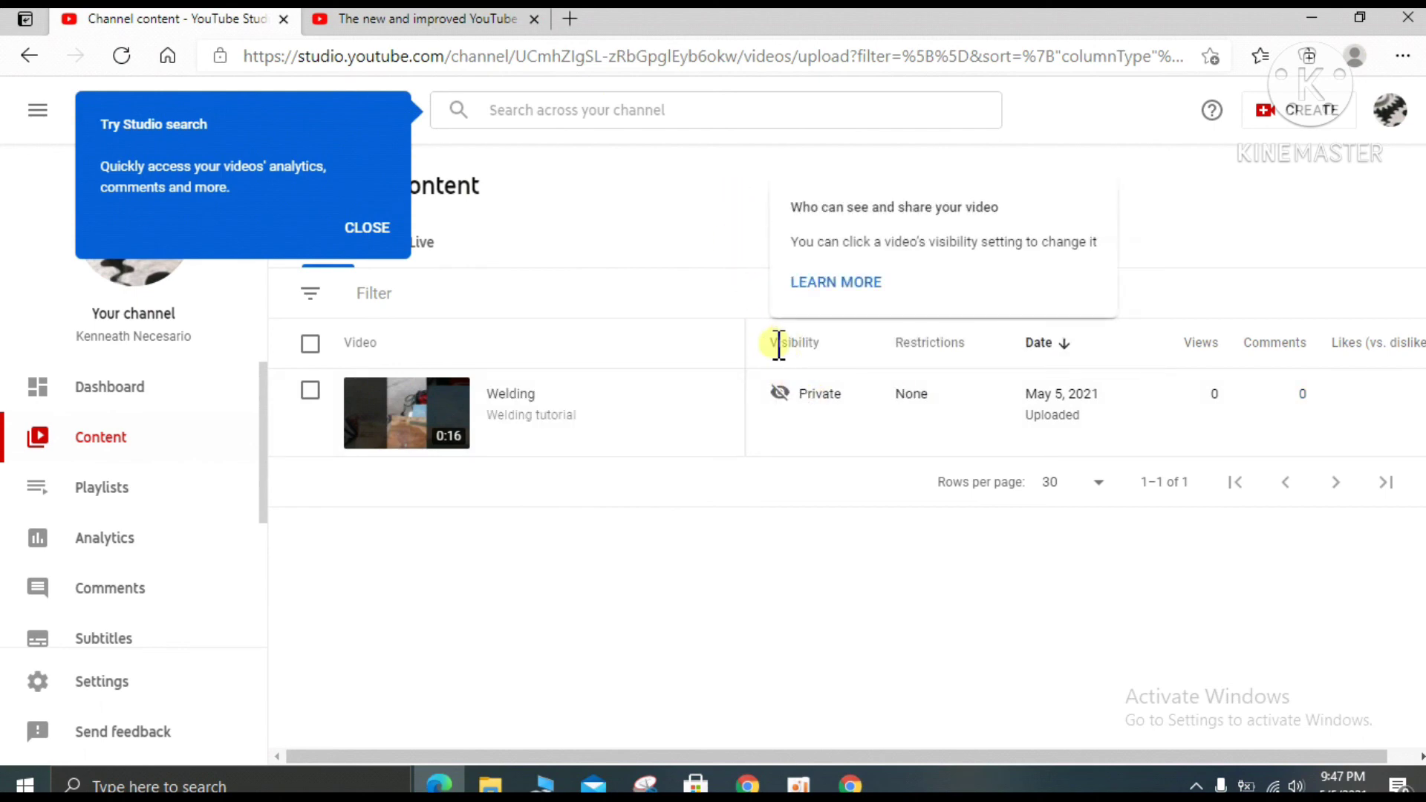
left_click(310, 391)
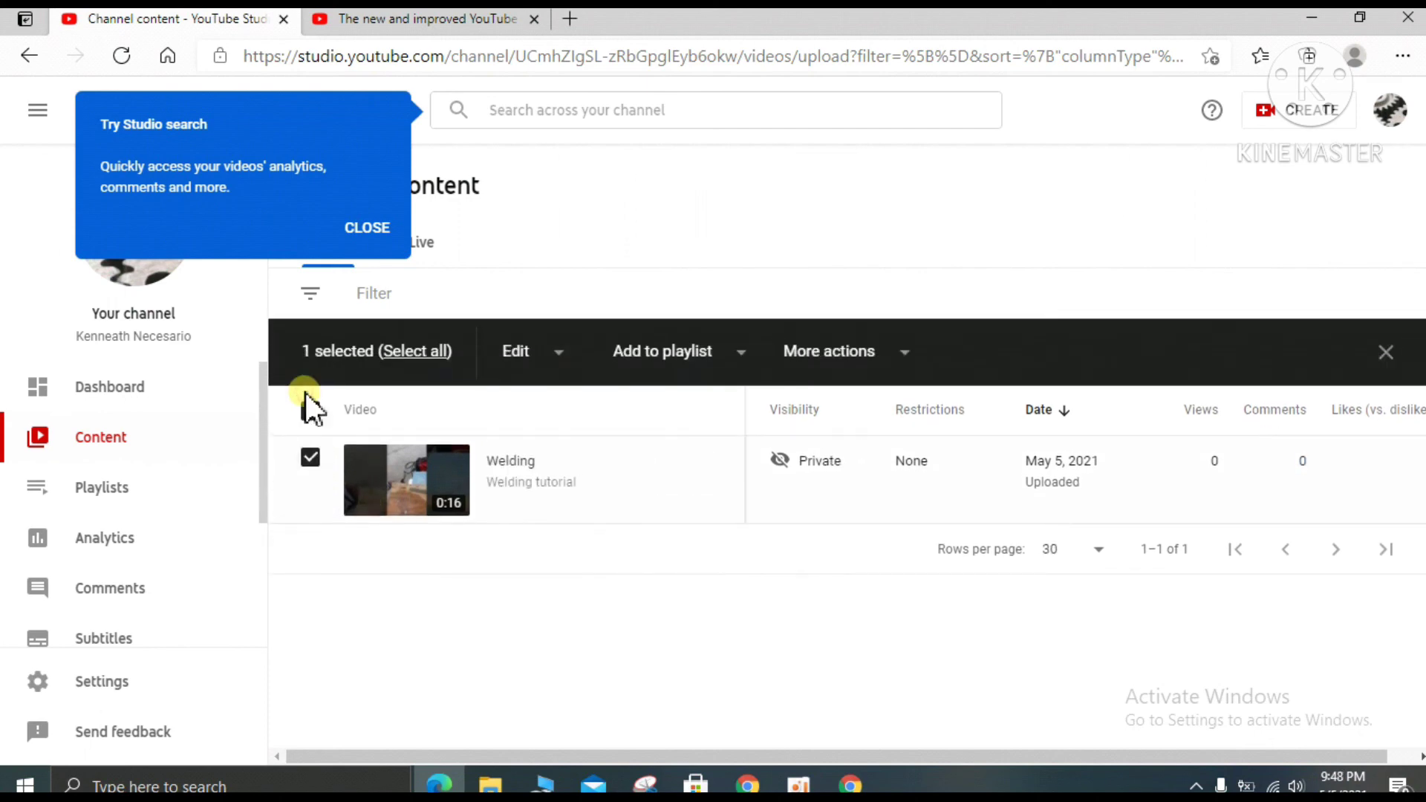
mouse_move(808, 439)
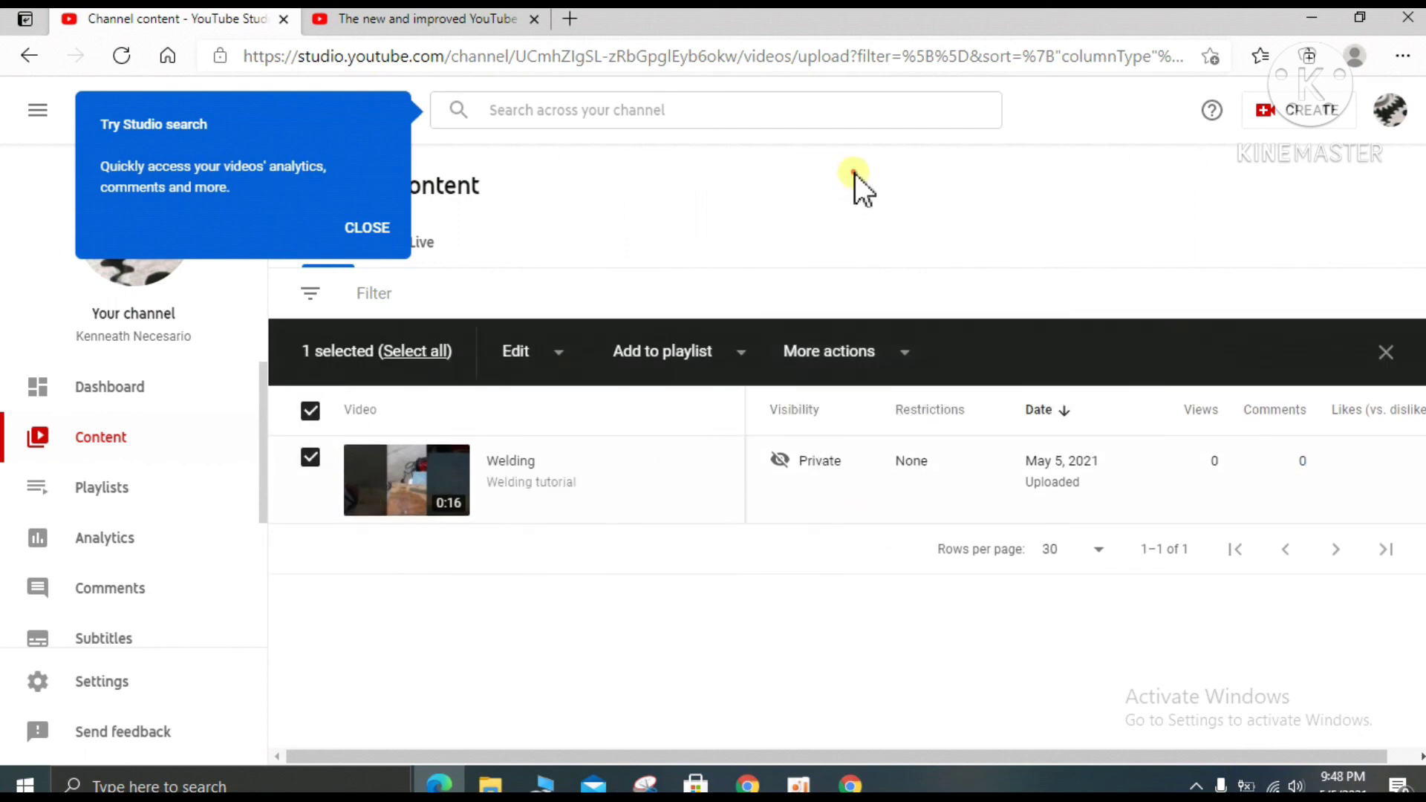
left_click(857, 462)
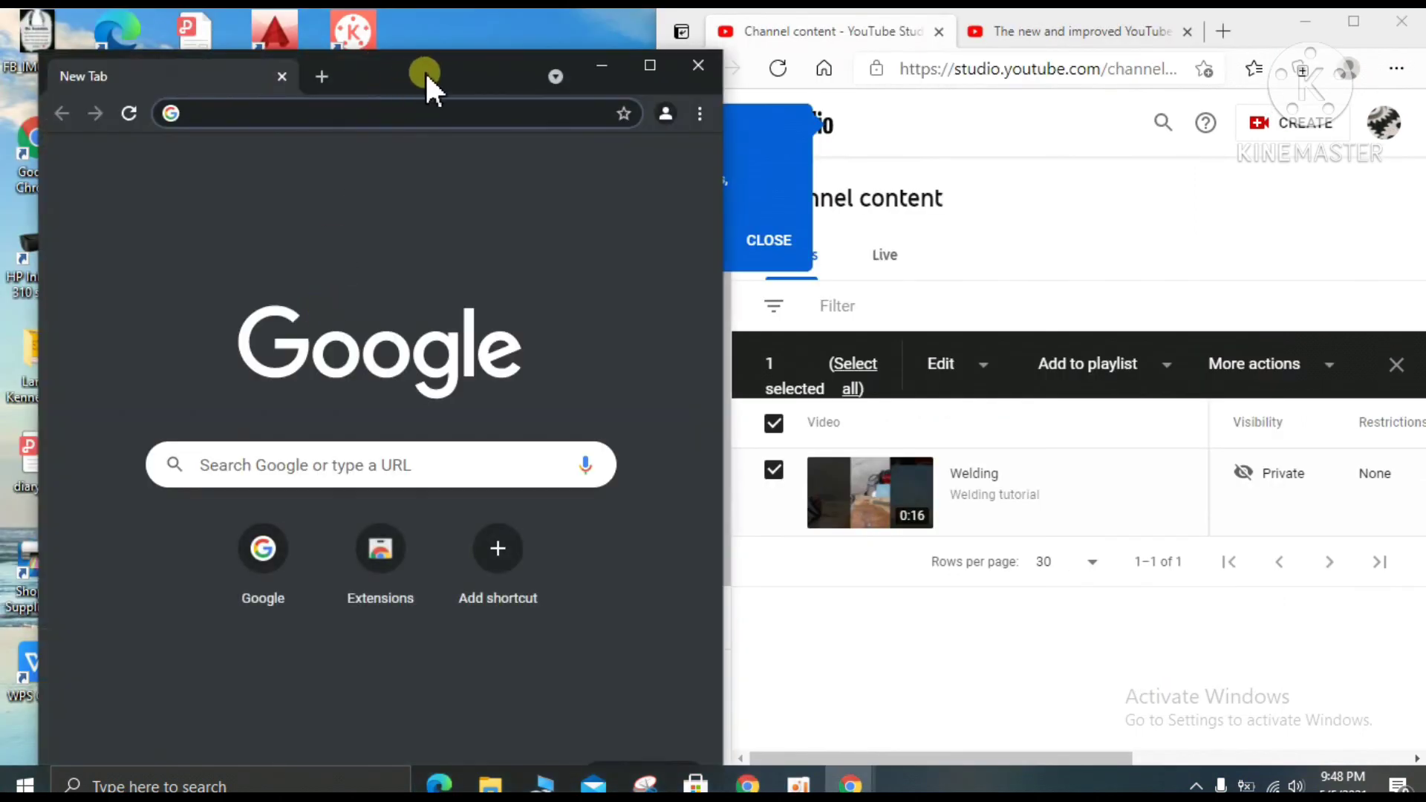
left_click_drag(430, 86, 381, 33)
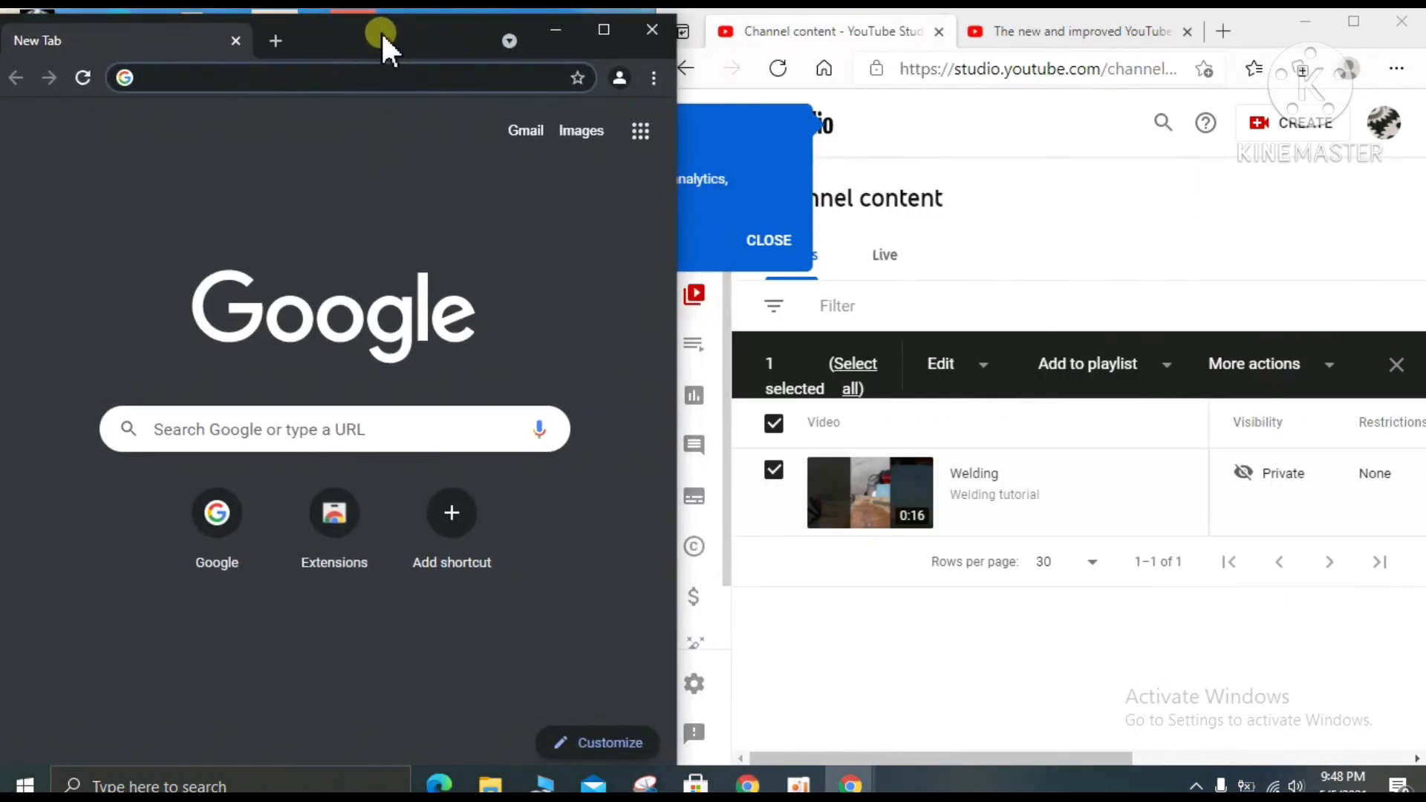